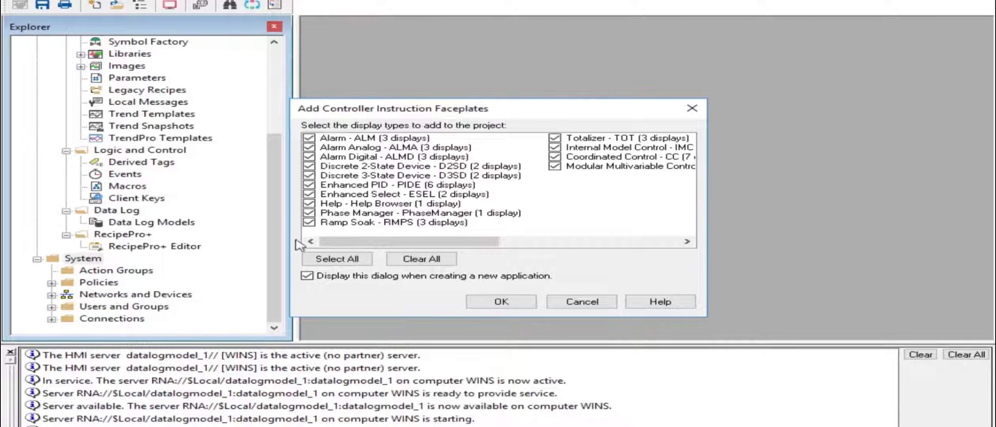
Deselect all controller instruction faceplates and accept, so that none are added to the project.
{"action": "left_click", "coordinate": [420, 259]}
{"action": "left_click", "coordinate": [508, 298]}
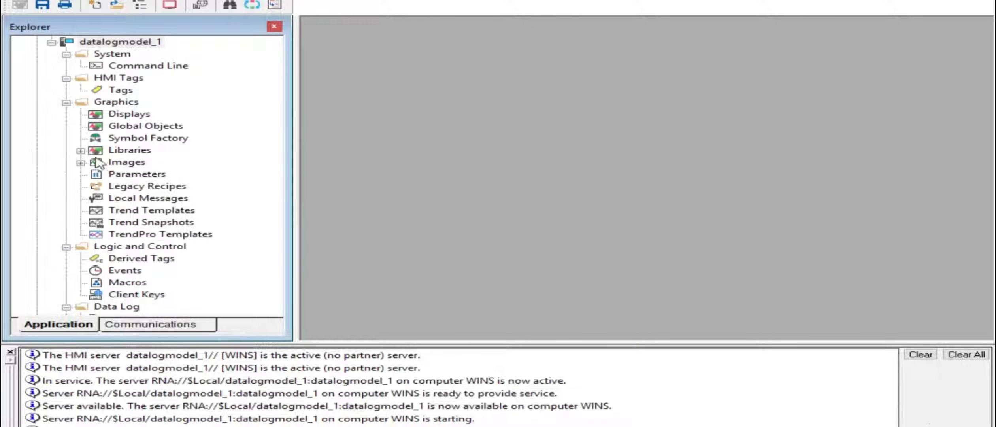
{"action": "left_click", "coordinate": [127, 119]}
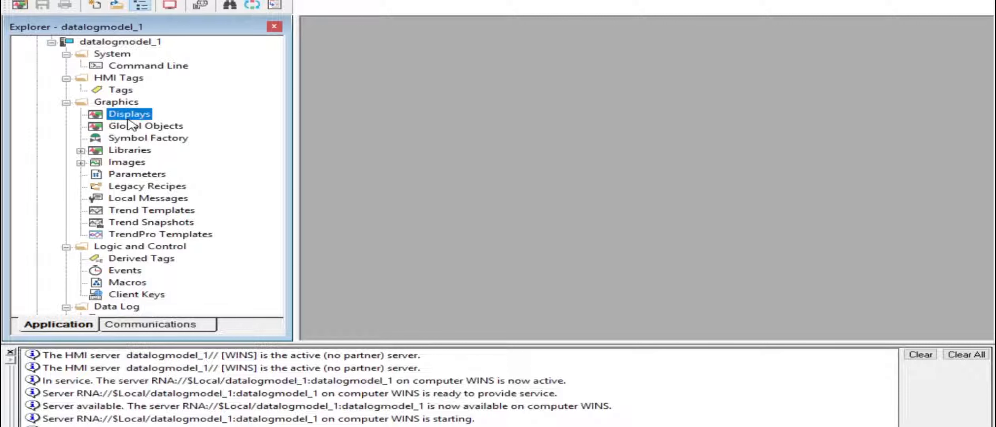
Create an analog HMI tag named motor_current with maximum 1000, memory data source and floating point data type.
{"action": "double_click", "coordinate": [121, 126]}
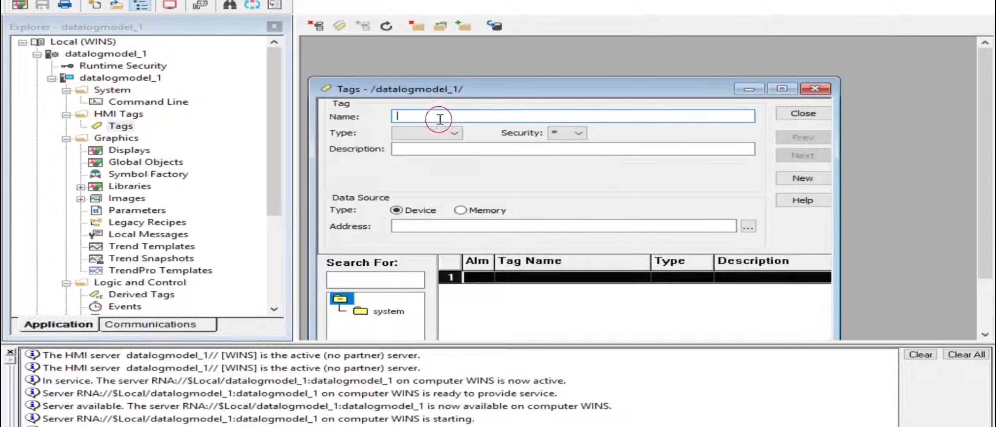
{"action": "type", "text": "motor_current"}
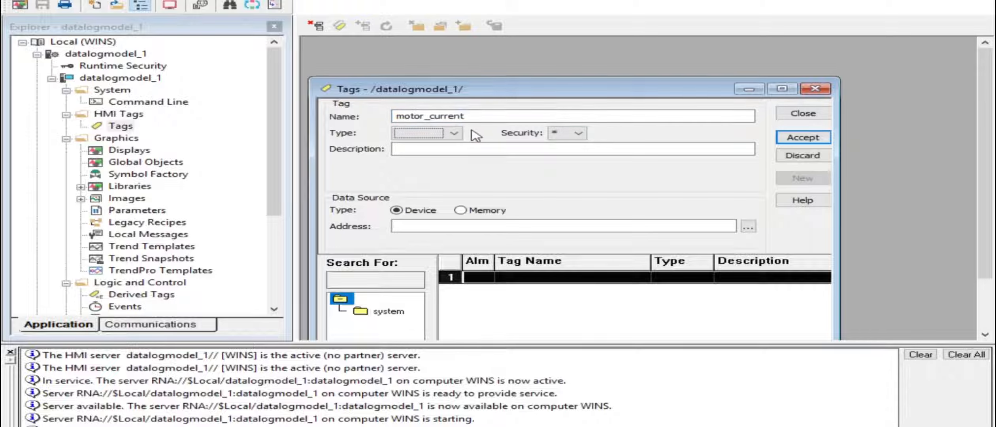
{"action": "left_click", "coordinate": [454, 133]}
{"action": "left_click", "coordinate": [440, 145]}
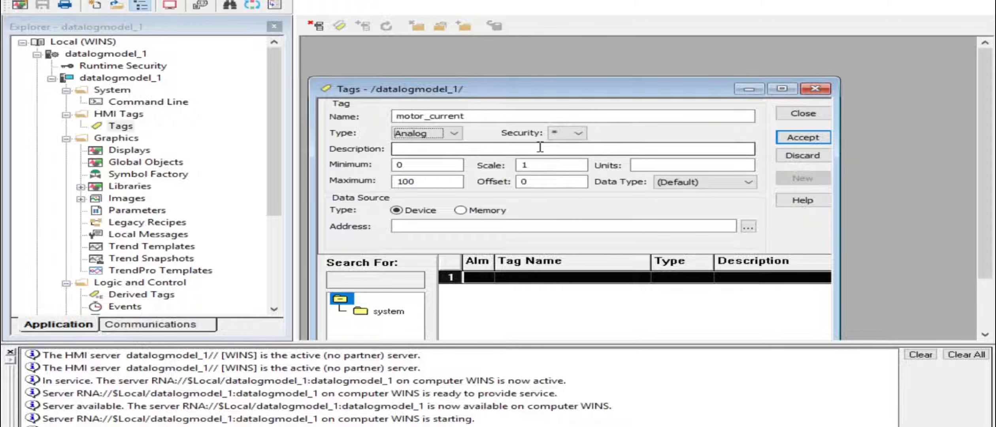
{"action": "left_click", "coordinate": [435, 181]}
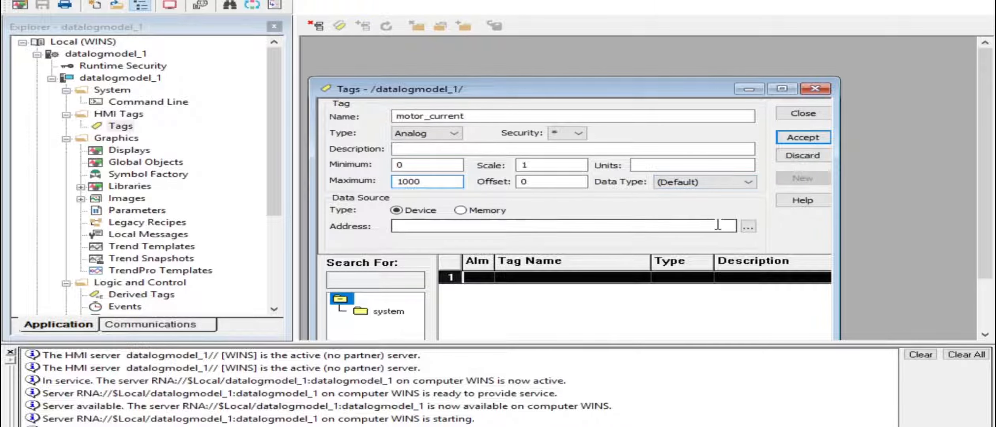
{"action": "left_click", "coordinate": [467, 211]}
{"action": "left_click", "coordinate": [726, 182]}
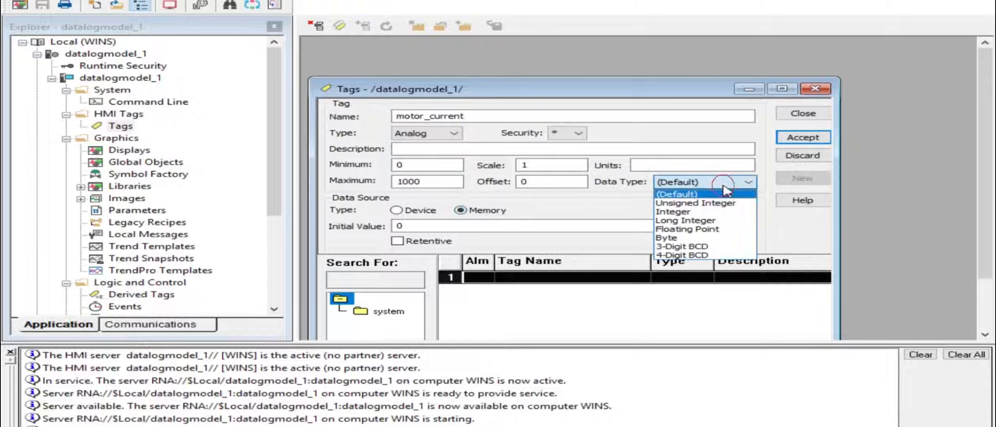
{"action": "left_click", "coordinate": [725, 230]}
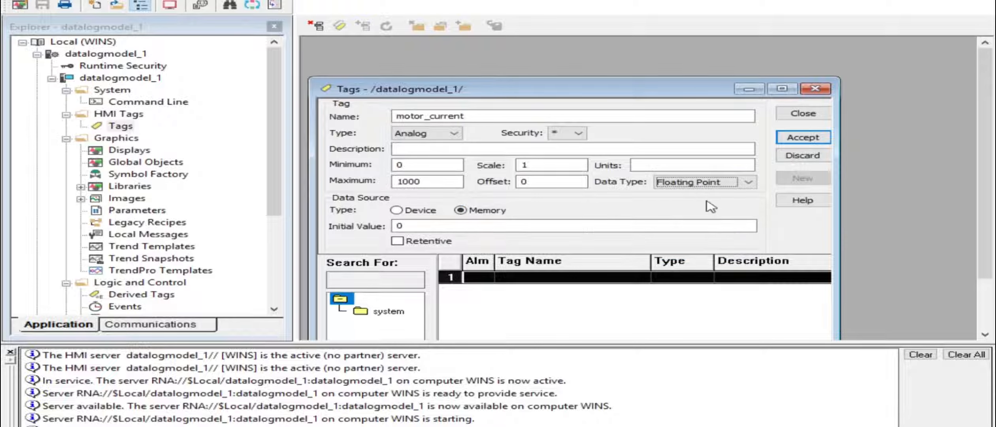
{"action": "left_click", "coordinate": [786, 138]}
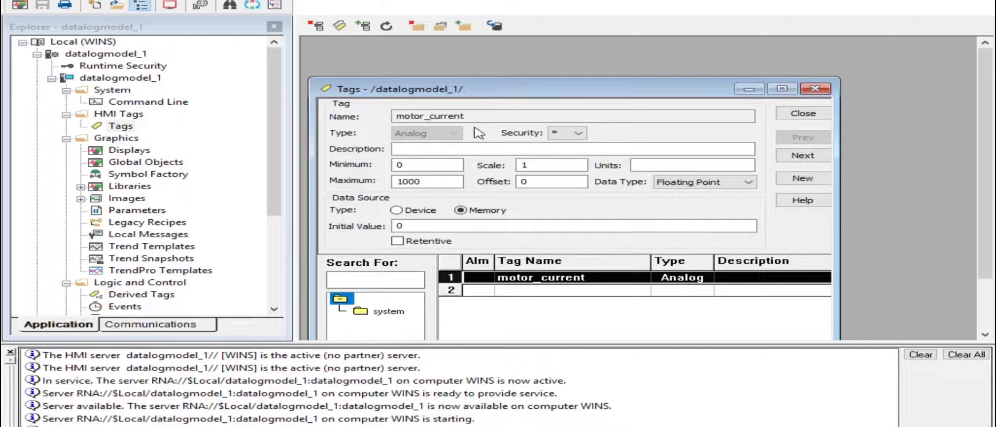
Add a second analog memory tag named motor_hp with floating point data type, and close the tag editor.
{"action": "left_click", "coordinate": [802, 155]}
{"action": "left_click", "coordinate": [503, 117]}
{"action": "type", "text": "motor_hp"}
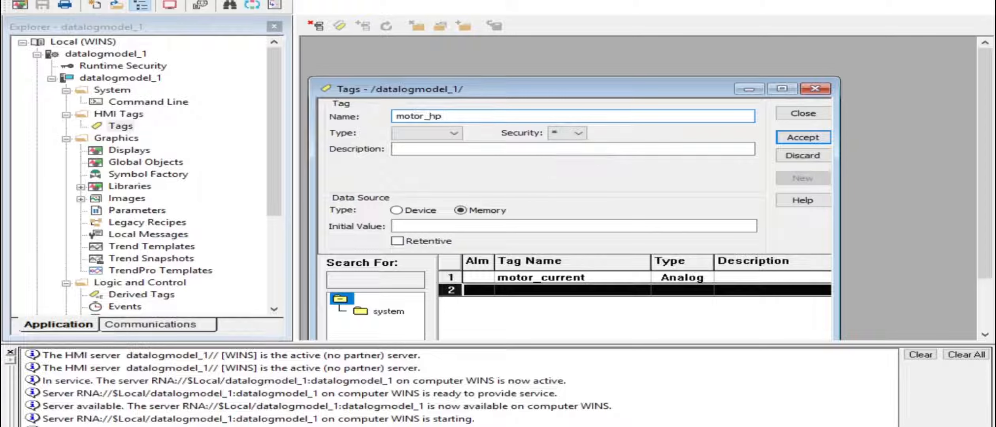
{"action": "left_click", "coordinate": [455, 133]}
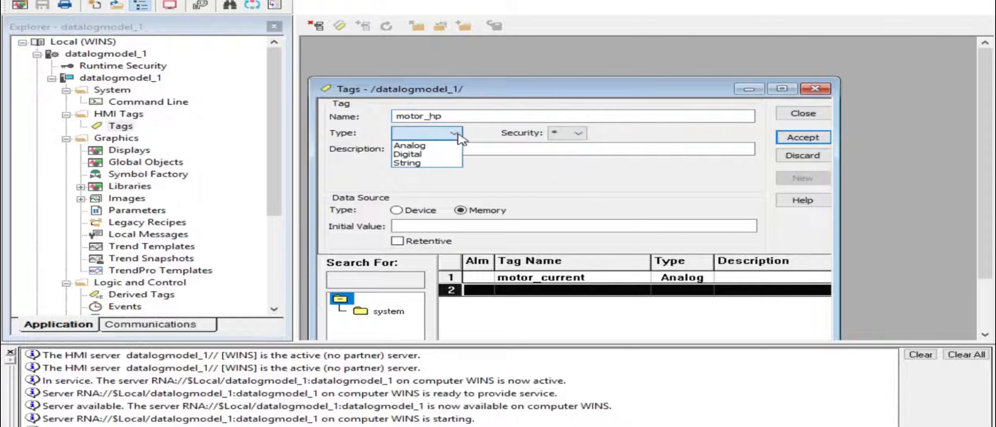
{"action": "left_click", "coordinate": [446, 145]}
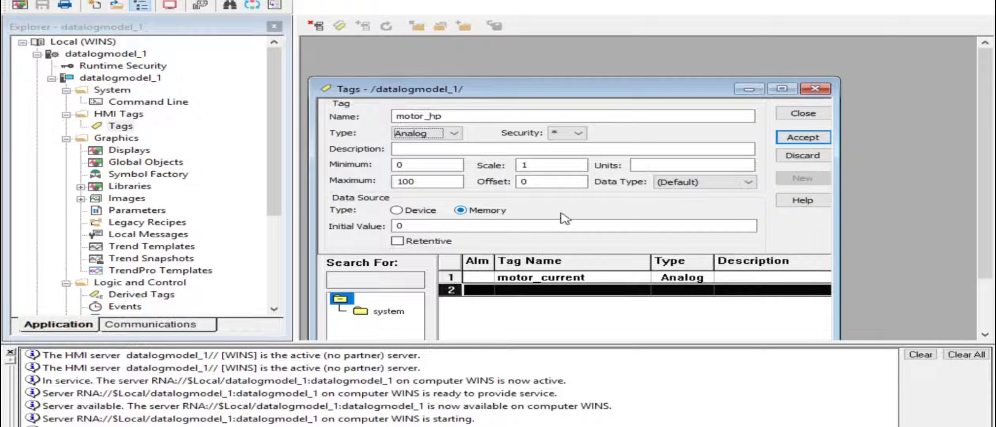
{"action": "left_click", "coordinate": [702, 182]}
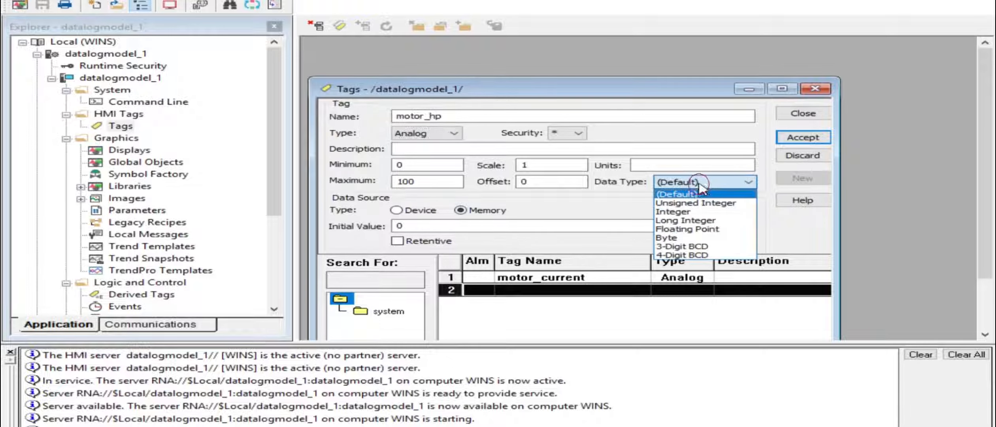
{"action": "left_click", "coordinate": [700, 229]}
{"action": "left_click", "coordinate": [806, 138]}
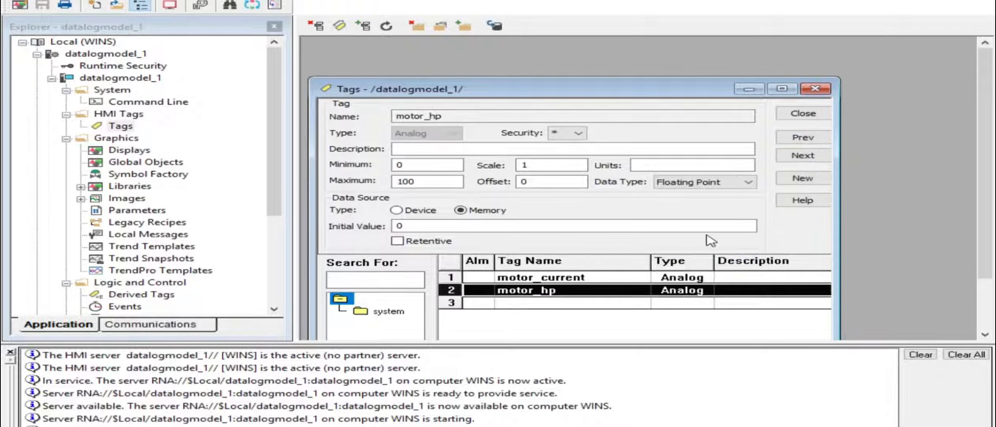
{"action": "left_click", "coordinate": [804, 114]}
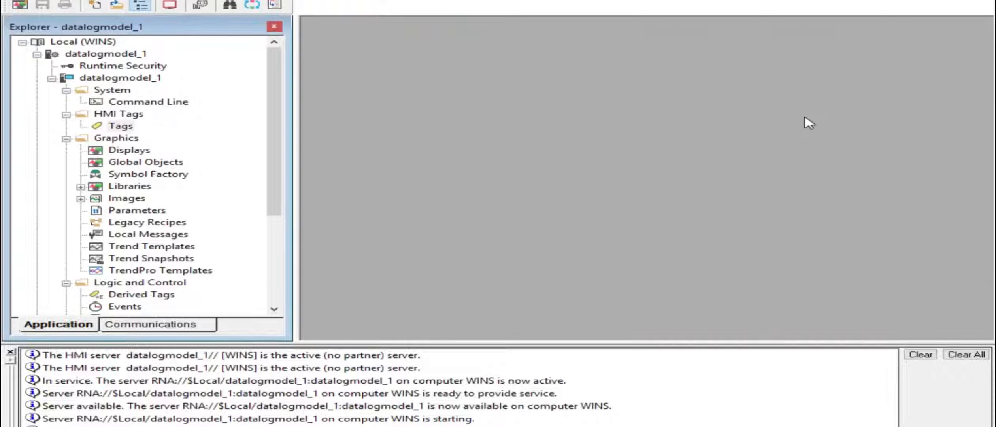
Create a new display and place a numeric display near its upper-left corner, linked to the motor_current tag.
{"action": "double_click", "coordinate": [144, 151]}
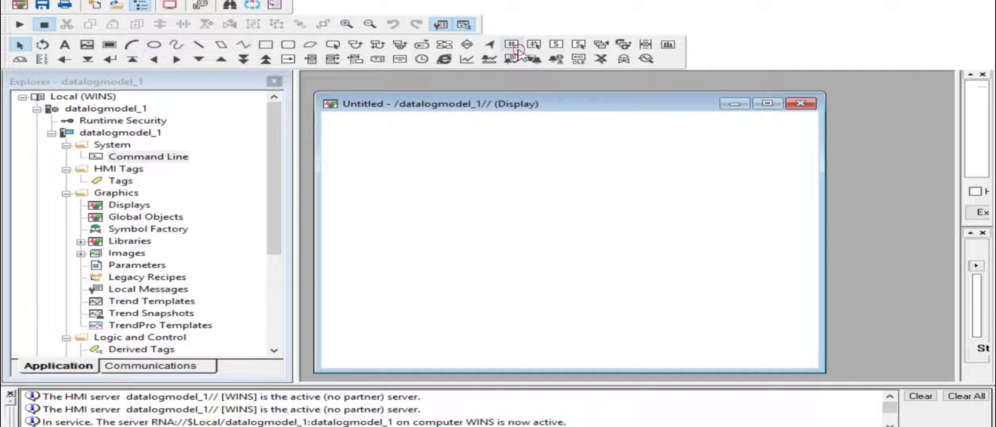
{"action": "left_click", "coordinate": [512, 44]}
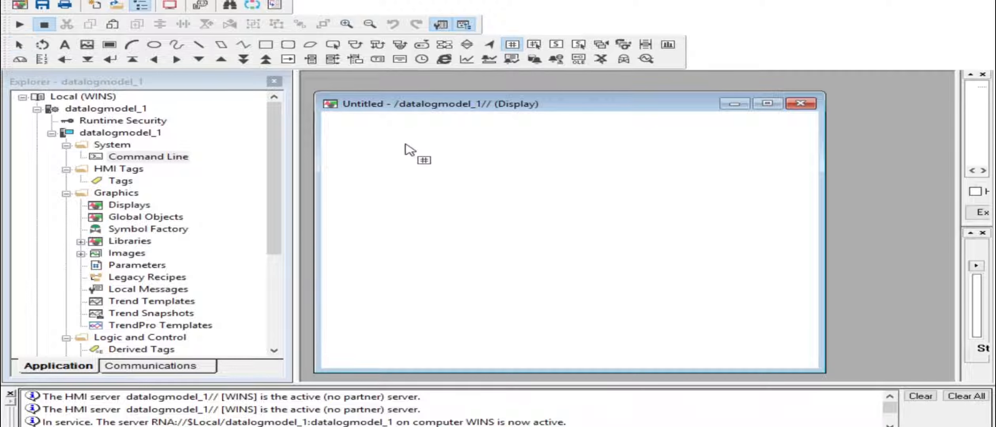
{"action": "left_click_drag", "start_coordinate": [381, 144], "coordinate": [458, 156]}
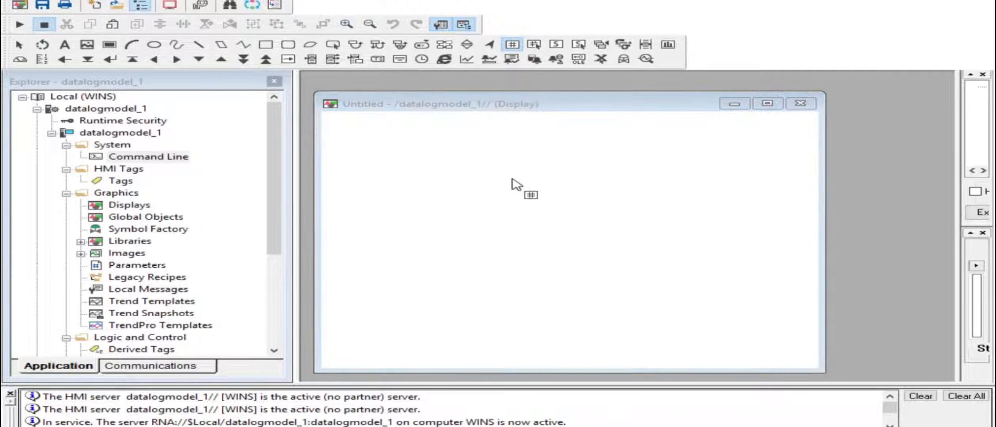
{"action": "left_click", "coordinate": [716, 188]}
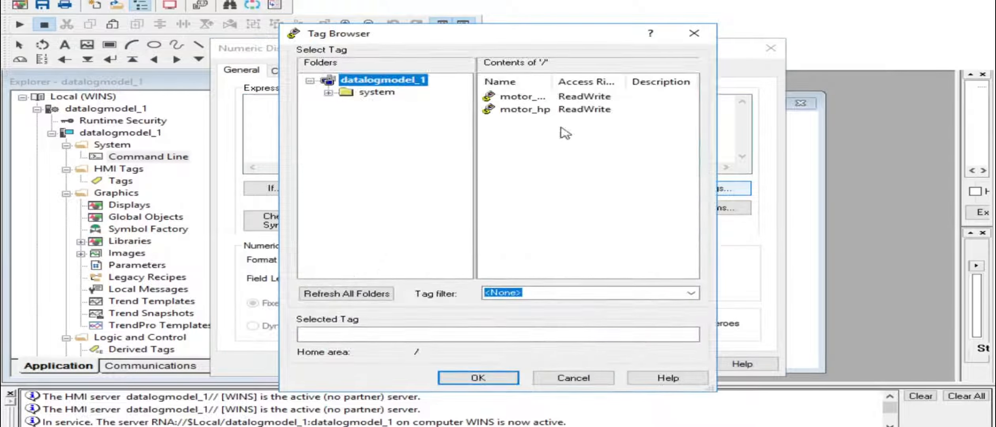
{"action": "double_click", "coordinate": [520, 98]}
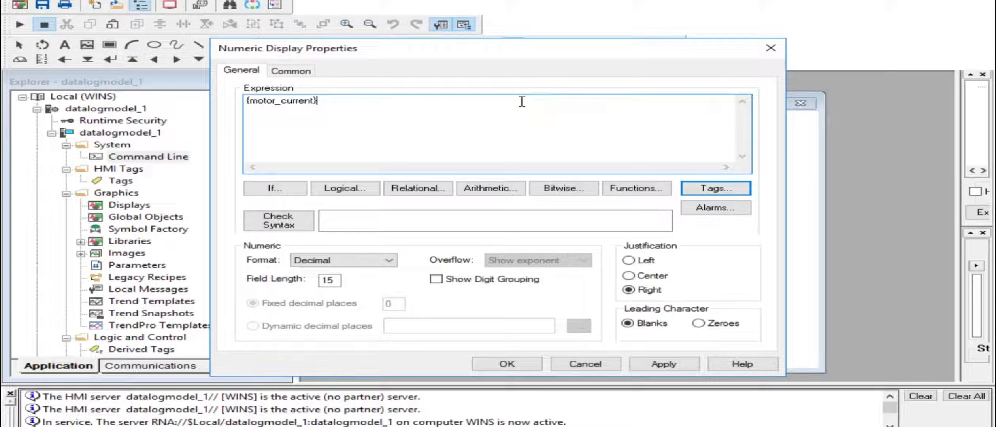
{"action": "left_click", "coordinate": [486, 365]}
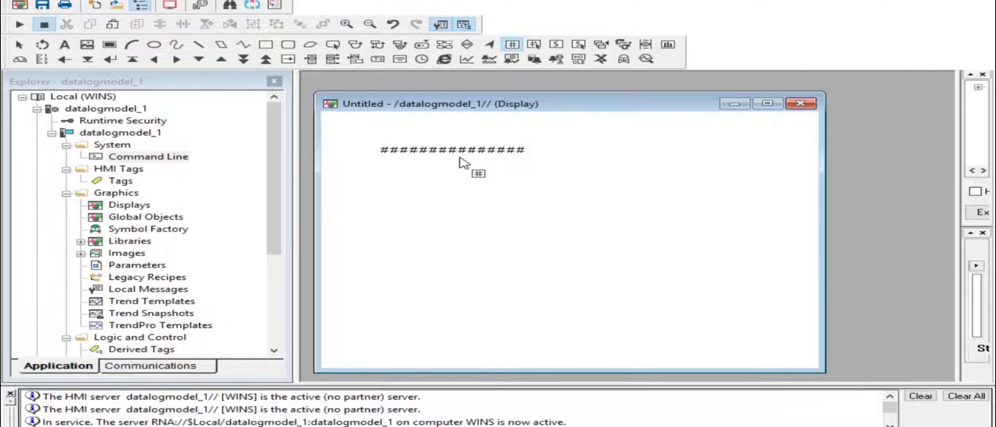
Place a second numeric display to the right of the first one, linked to the motor_hp tag.
{"action": "left_click_drag", "start_coordinate": [532, 155], "coordinate": [688, 155]}
{"action": "left_click", "coordinate": [707, 191]}
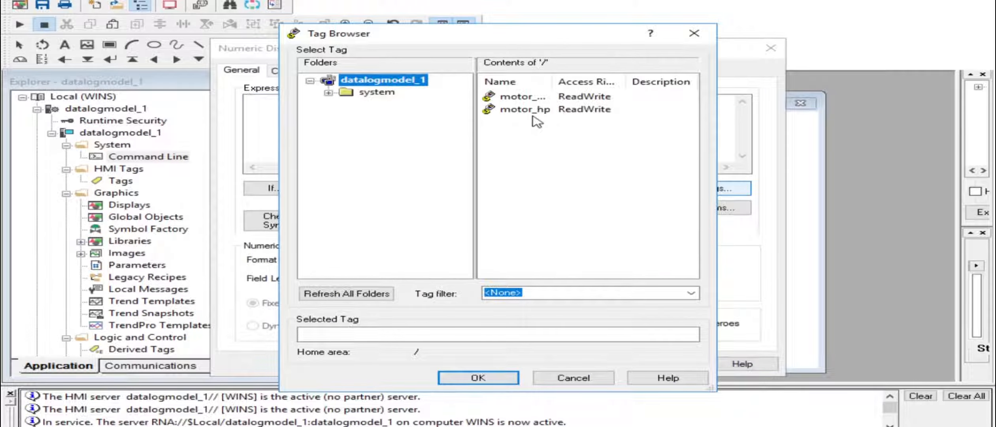
{"action": "double_click", "coordinate": [533, 114]}
{"action": "left_click", "coordinate": [522, 362]}
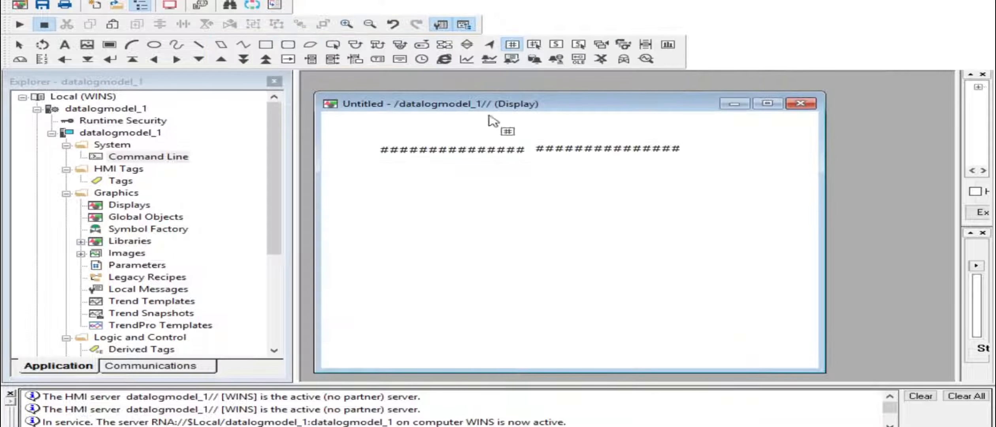
Draw a numeric input below the first numeric display and connect its value to the motor_current tag.
{"action": "left_click", "coordinate": [535, 44]}
{"action": "left_click_drag", "start_coordinate": [374, 165], "coordinate": [494, 179]}
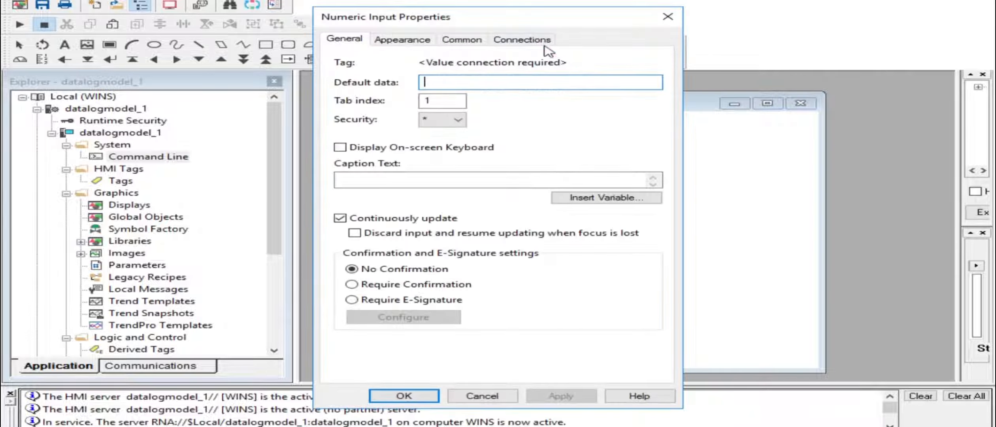
{"action": "left_click", "coordinate": [521, 40]}
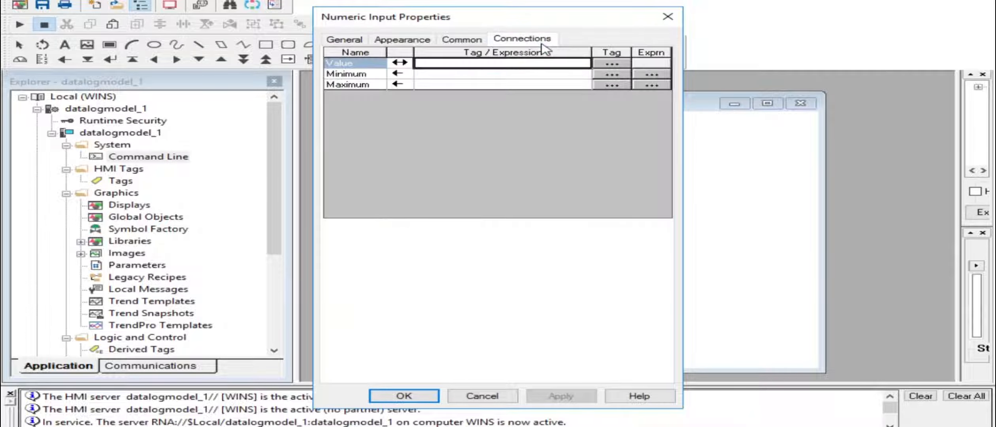
{"action": "left_click", "coordinate": [603, 64]}
{"action": "double_click", "coordinate": [530, 97]}
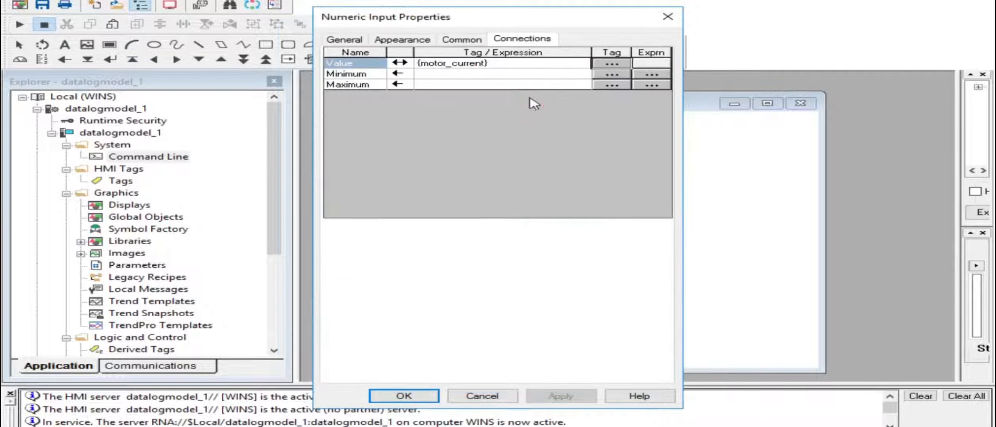
{"action": "left_click", "coordinate": [401, 394]}
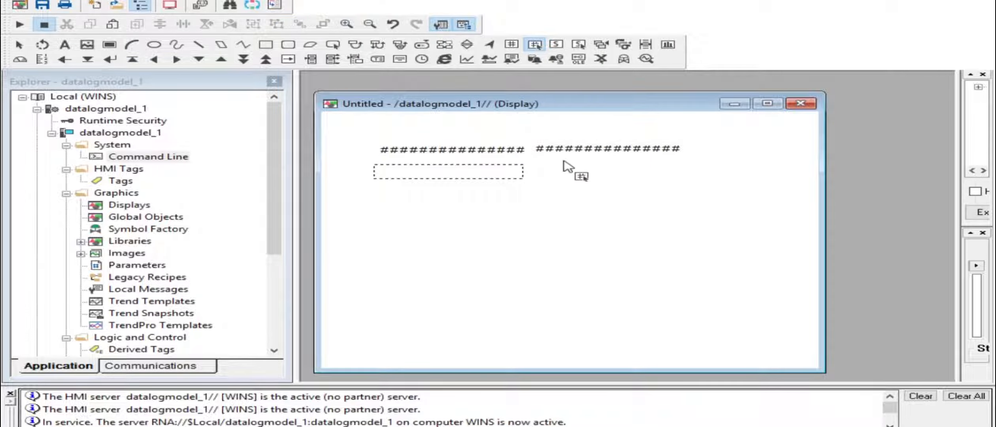
Draw a numeric input below the second numeric display and connect its value to the motor_hp tag.
{"action": "left_click_drag", "start_coordinate": [535, 160], "coordinate": [683, 167]}
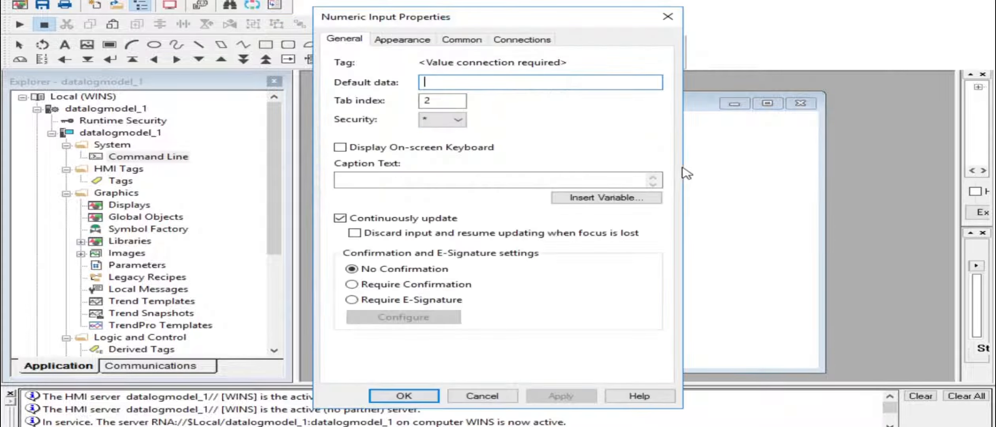
{"action": "left_click", "coordinate": [552, 39]}
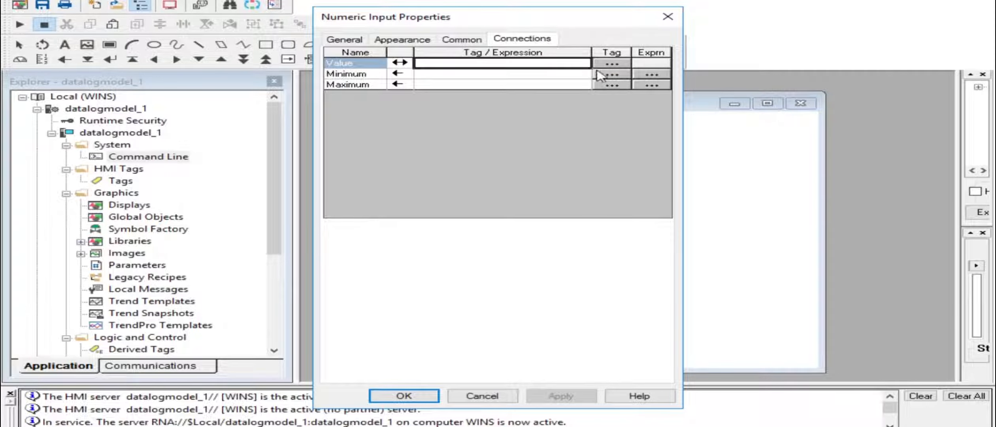
{"action": "left_click", "coordinate": [599, 66]}
{"action": "double_click", "coordinate": [542, 113]}
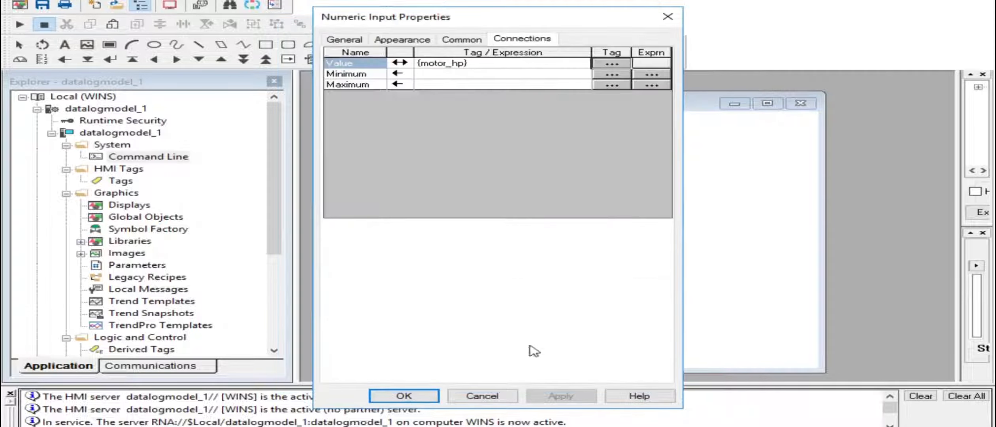
{"action": "left_click", "coordinate": [404, 395]}
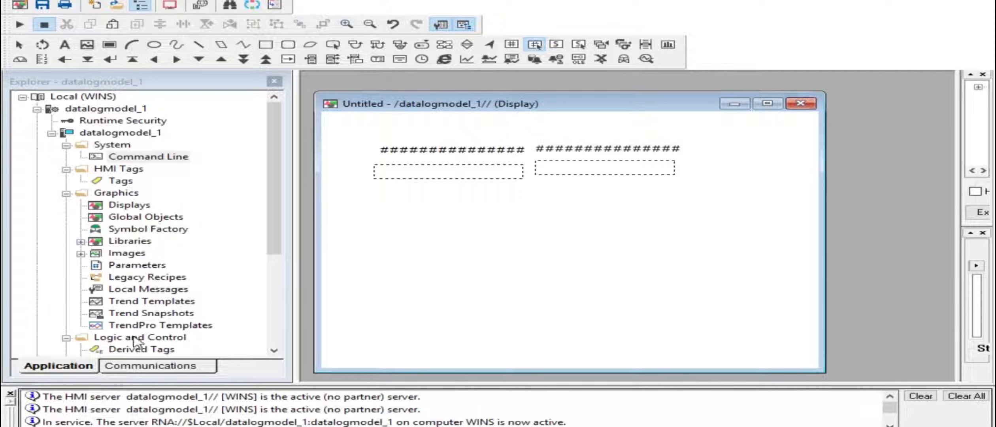
Create a new data log model and set its storage format to ODBC database.
{"action": "scroll", "coordinate": [134, 342], "scroll_direction": "down", "scroll_amount": 5}
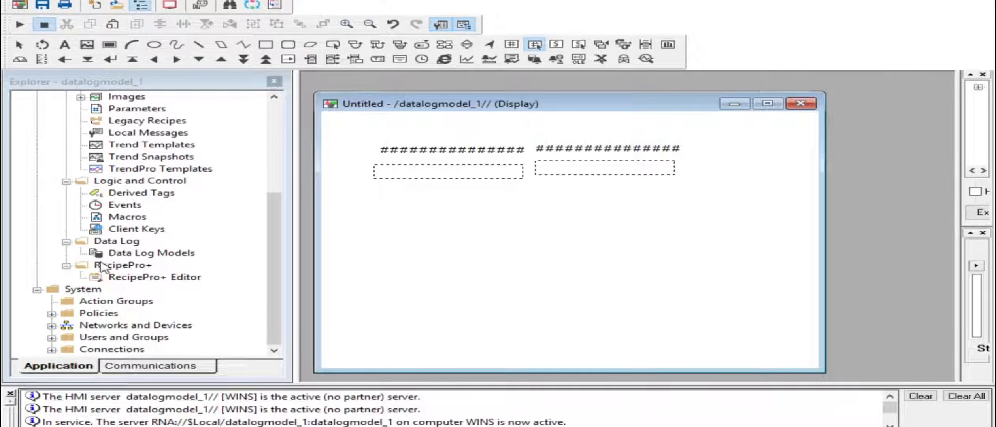
{"action": "left_click", "coordinate": [106, 252]}
{"action": "right_click", "coordinate": [107, 254]}
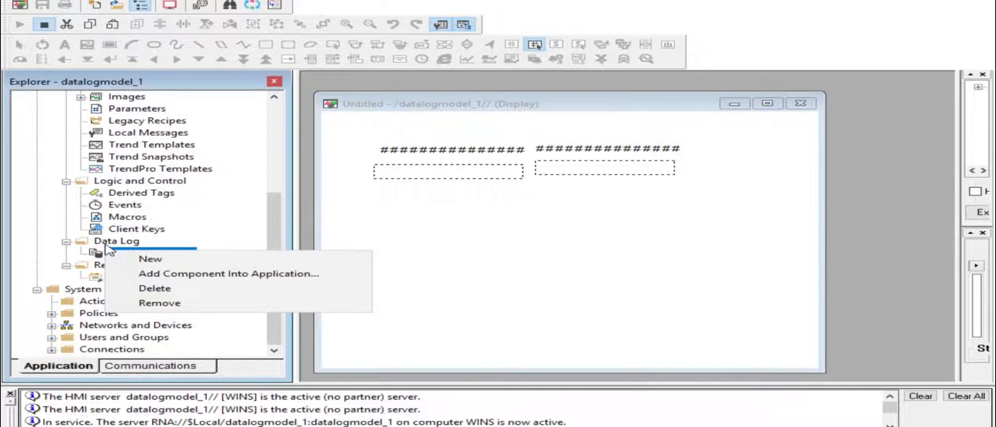
{"action": "left_click", "coordinate": [132, 259]}
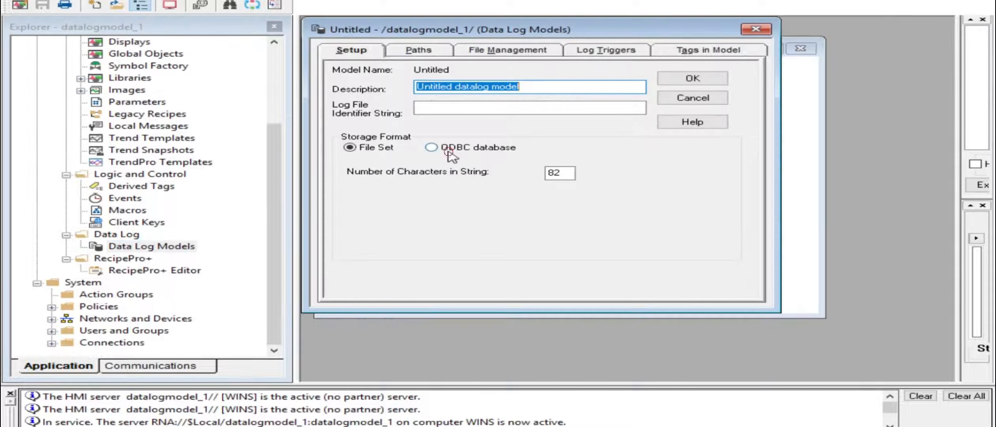
{"action": "left_click", "coordinate": [431, 148]}
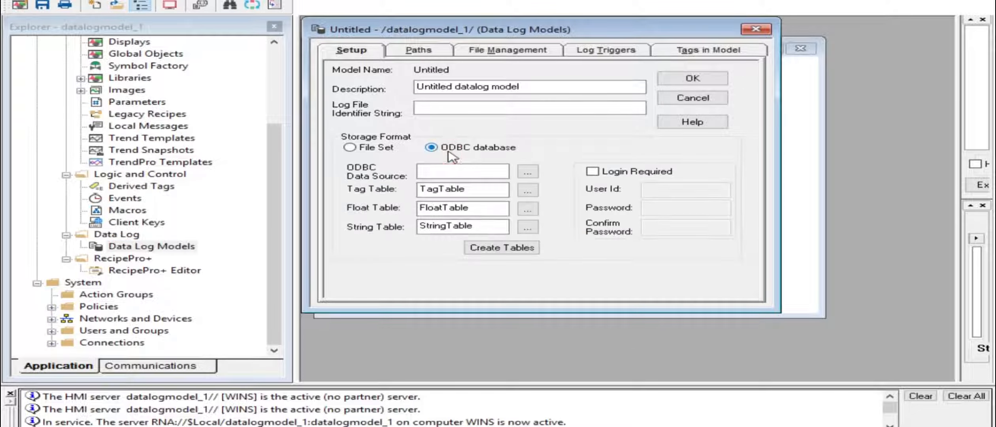
Switch the data log model's storage format to File Set and set its primary path to the absolute path C:\data1k.
{"action": "left_click", "coordinate": [354, 148]}
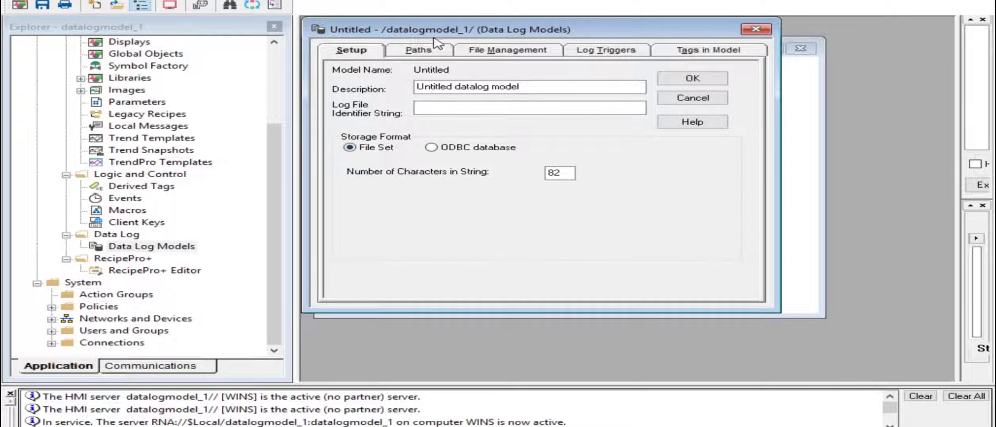
{"action": "left_click", "coordinate": [405, 47]}
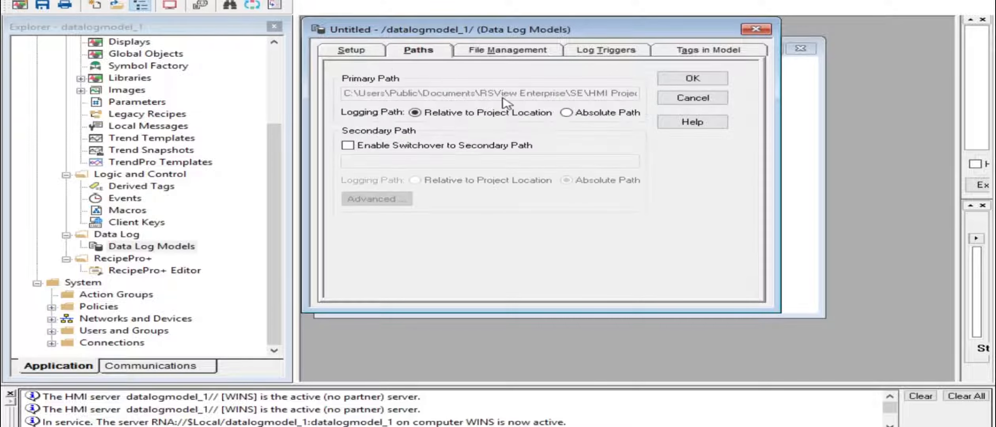
{"action": "left_click", "coordinate": [564, 112]}
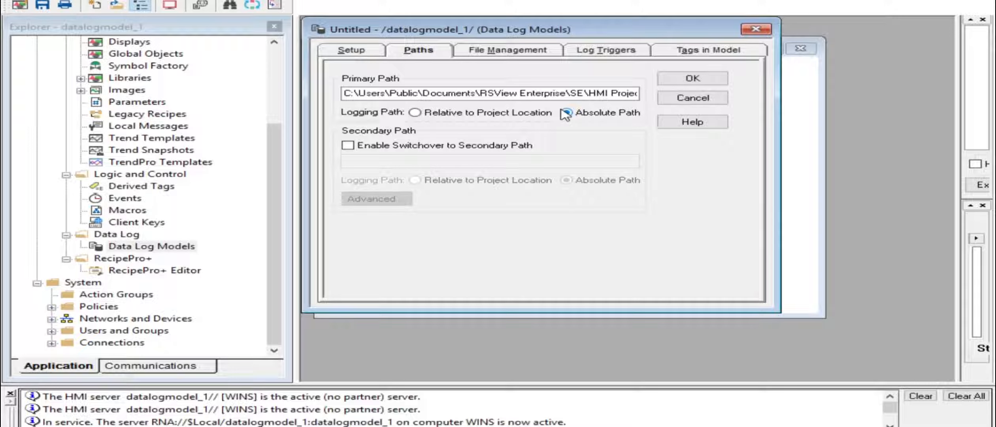
{"action": "left_click", "coordinate": [420, 114]}
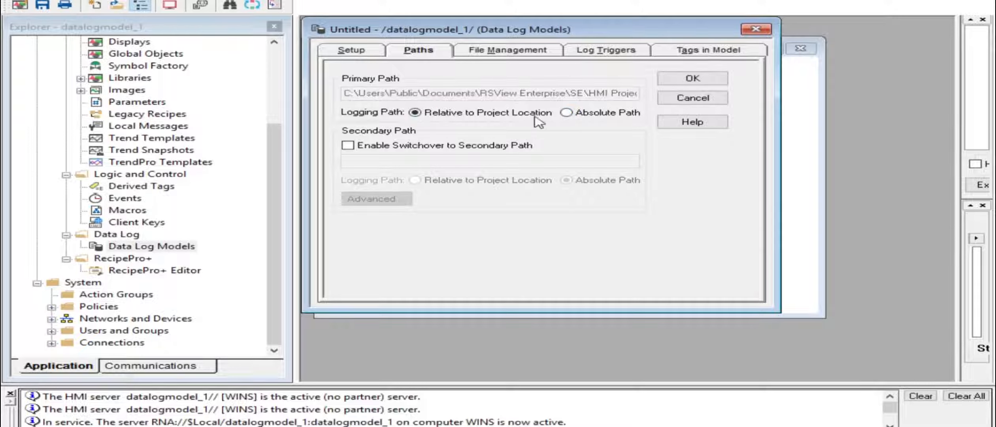
{"action": "left_click", "coordinate": [569, 115]}
{"action": "left_click_drag", "start_coordinate": [362, 93], "coordinate": [643, 88]}
{"action": "type", "text": "C:\\data1k"}
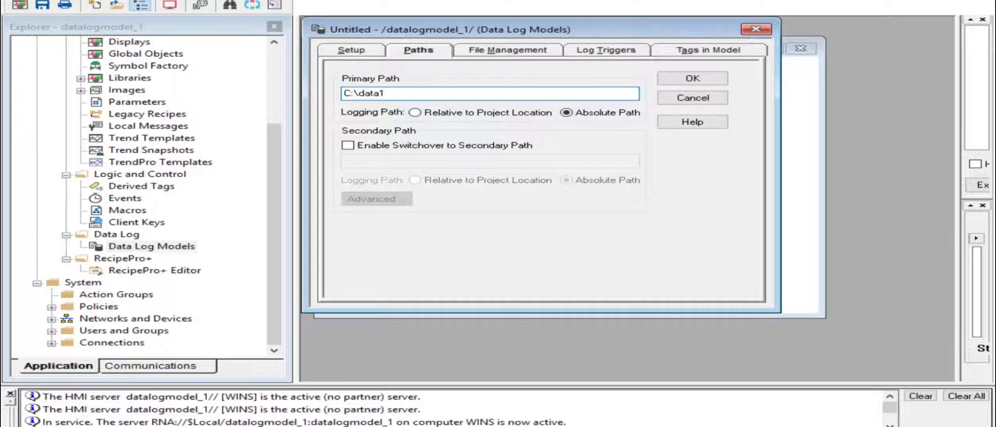
Enable switchover to the secondary absolute path C:\data2k and accept the default advanced switchover and switchback configuration.
{"action": "left_click", "coordinate": [373, 145]}
{"action": "left_click_drag", "start_coordinate": [360, 161], "coordinate": [786, 161]}
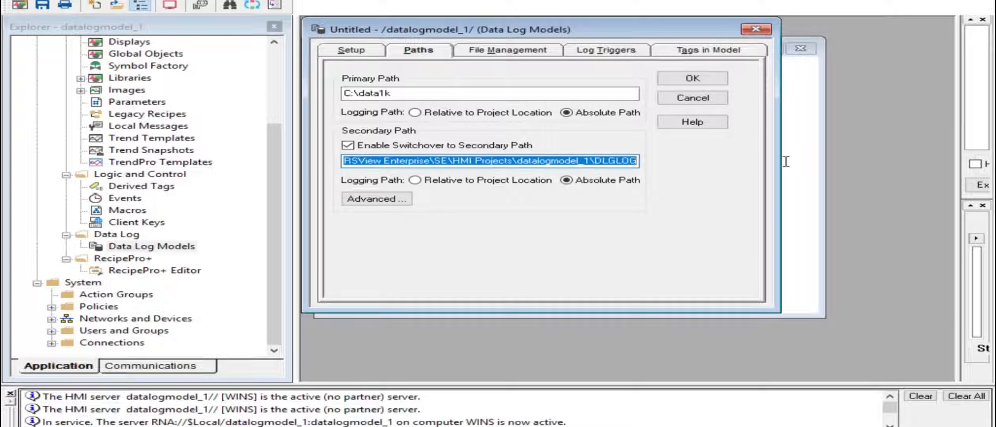
{"action": "type", "text": "C:\\data2k"}
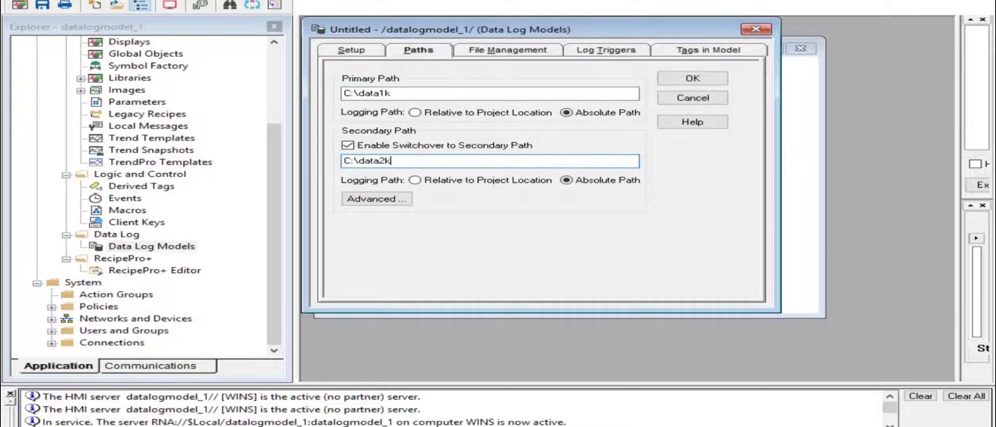
{"action": "left_click", "coordinate": [410, 204]}
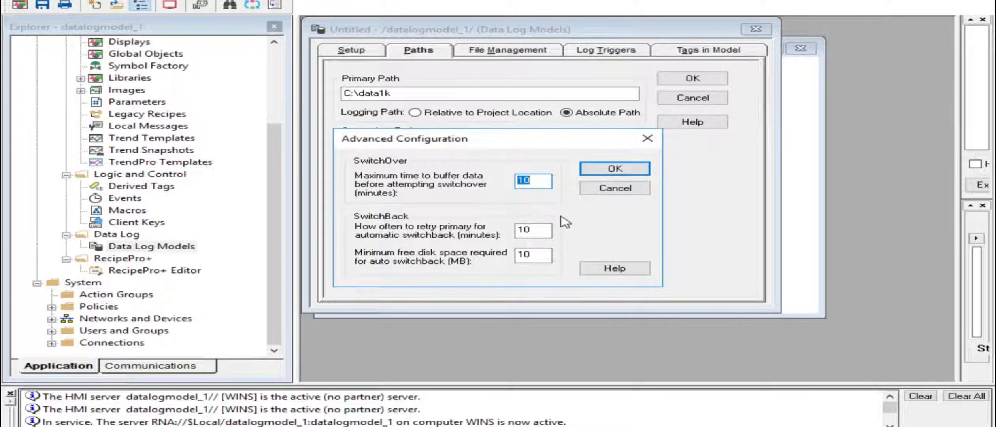
{"action": "left_click", "coordinate": [615, 170]}
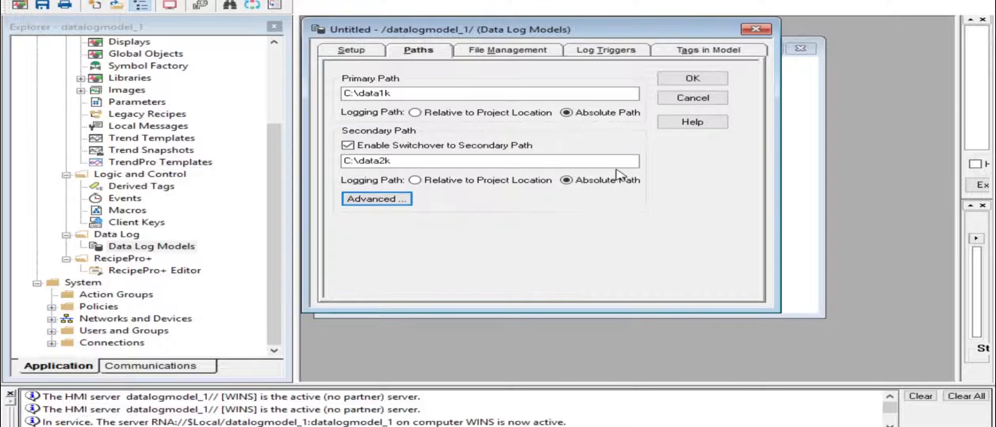
Review the specified-times, on-event and never options for starting new log files, and return to periodic file creation.
{"action": "left_click", "coordinate": [502, 56]}
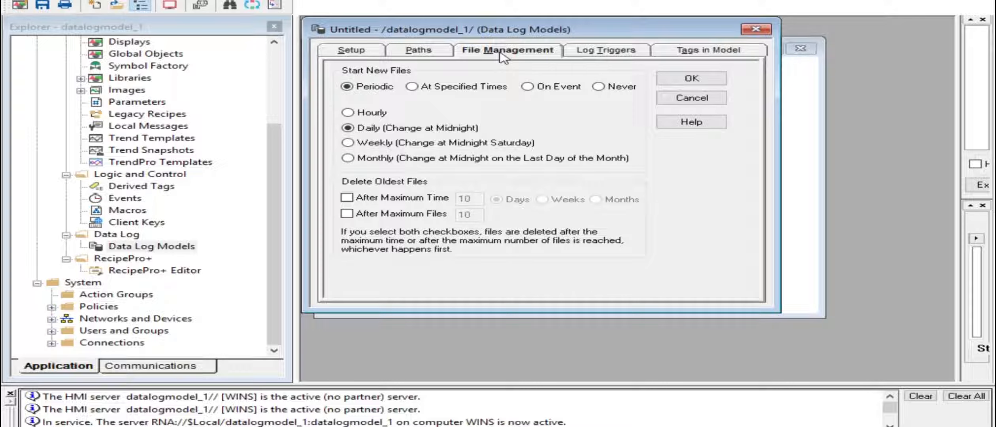
{"action": "left_click", "coordinate": [443, 87]}
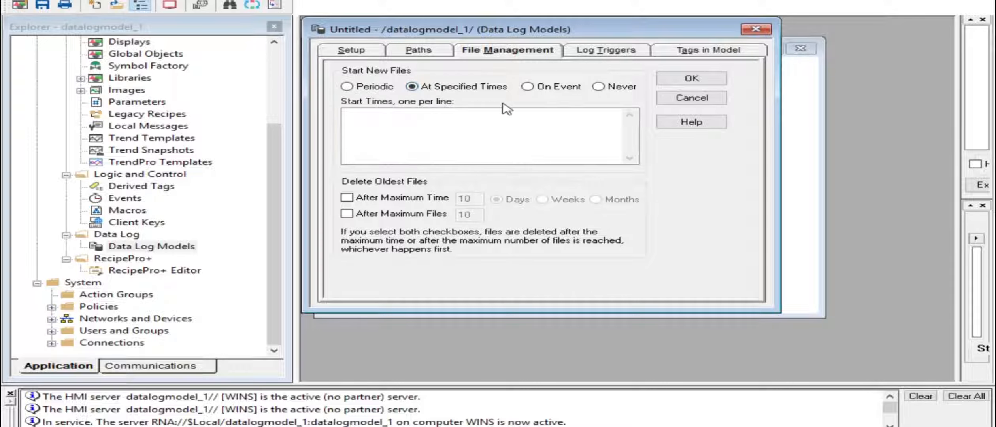
{"action": "left_click", "coordinate": [527, 87]}
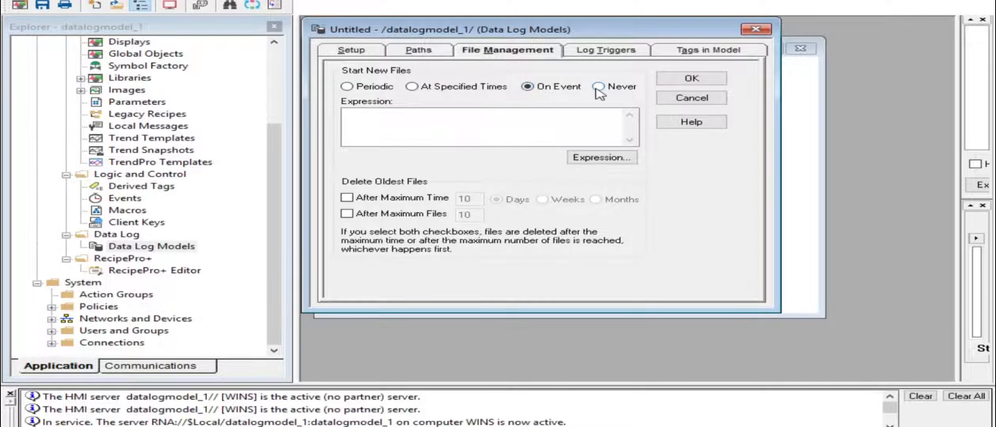
{"action": "left_click", "coordinate": [601, 159]}
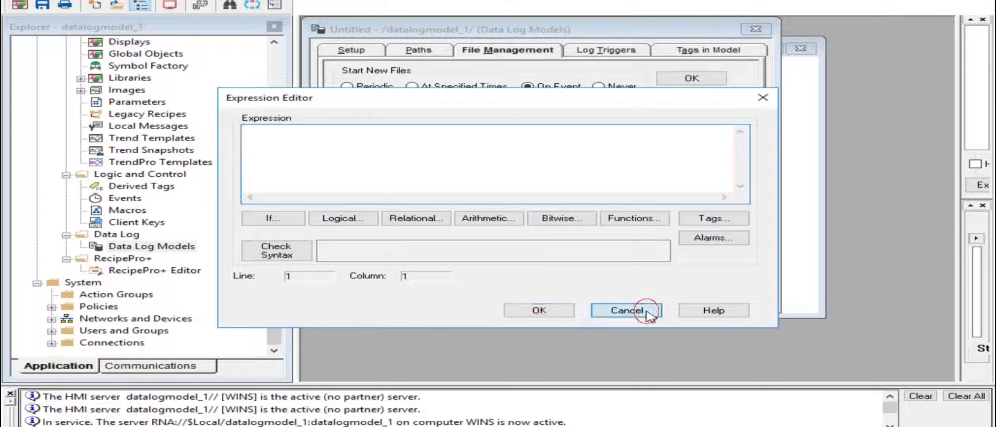
{"action": "left_click", "coordinate": [692, 308]}
{"action": "left_click", "coordinate": [609, 92]}
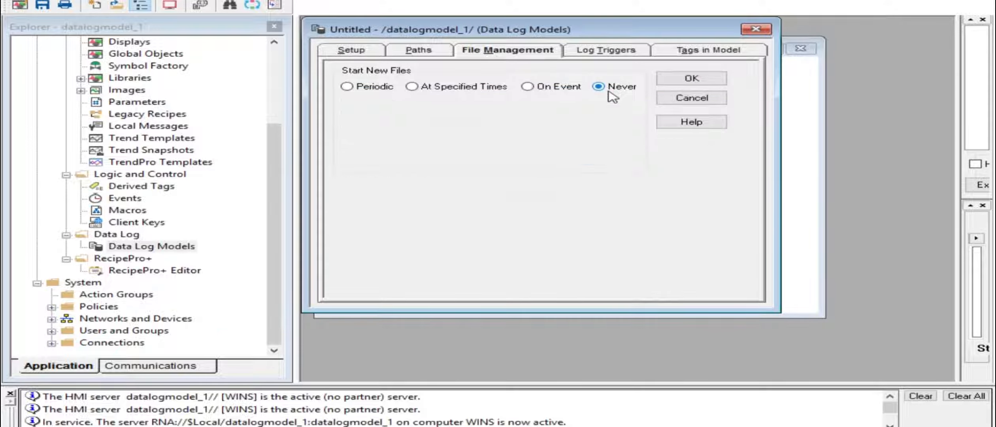
{"action": "left_click", "coordinate": [373, 87]}
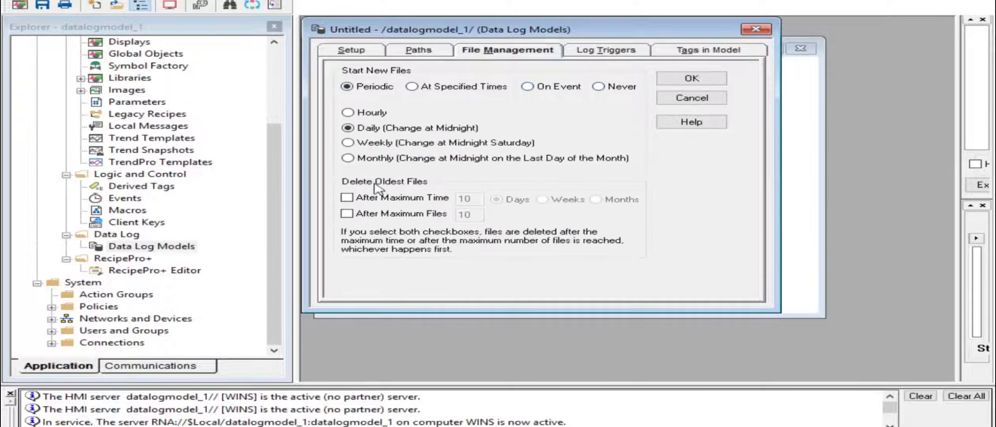
Review the periodic, on-change and on-demand log trigger settings, and return to periodic logging.
{"action": "left_click", "coordinate": [607, 51]}
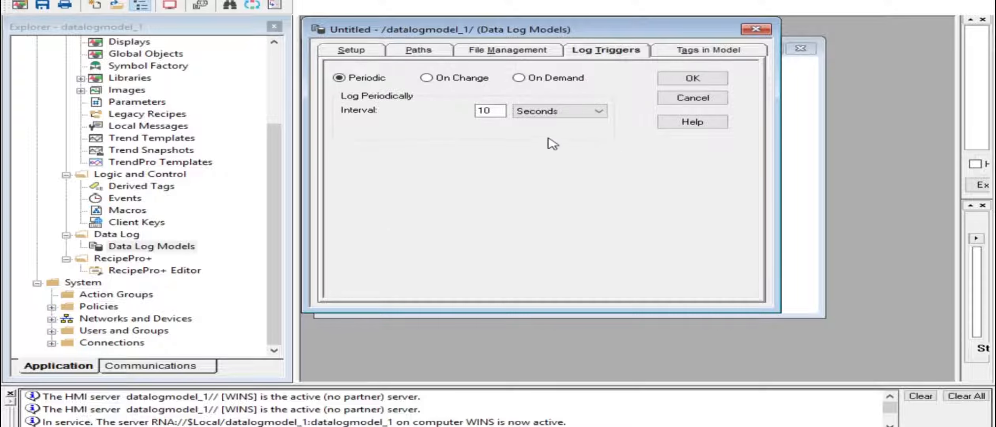
{"action": "left_click", "coordinate": [576, 111]}
{"action": "left_click", "coordinate": [598, 113]}
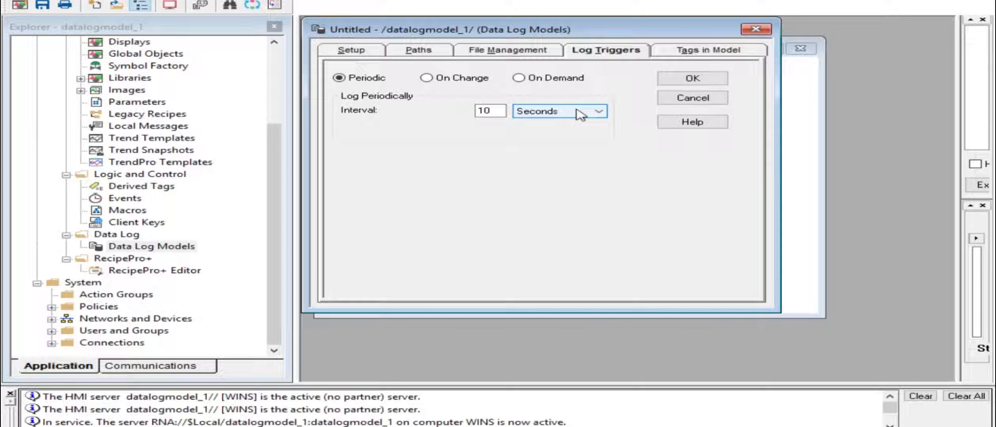
{"action": "left_click", "coordinate": [466, 79]}
{"action": "left_click", "coordinate": [517, 110]}
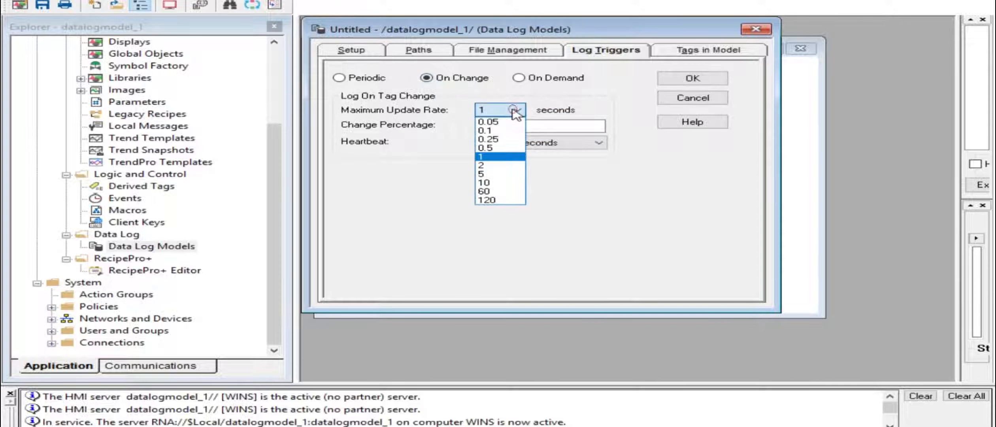
{"action": "left_click", "coordinate": [517, 111]}
{"action": "left_click", "coordinate": [540, 81]}
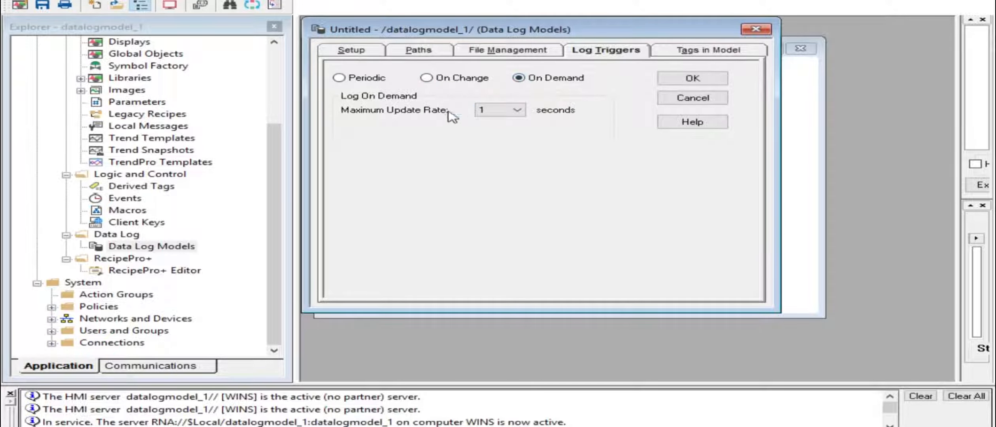
{"action": "left_click", "coordinate": [340, 78]}
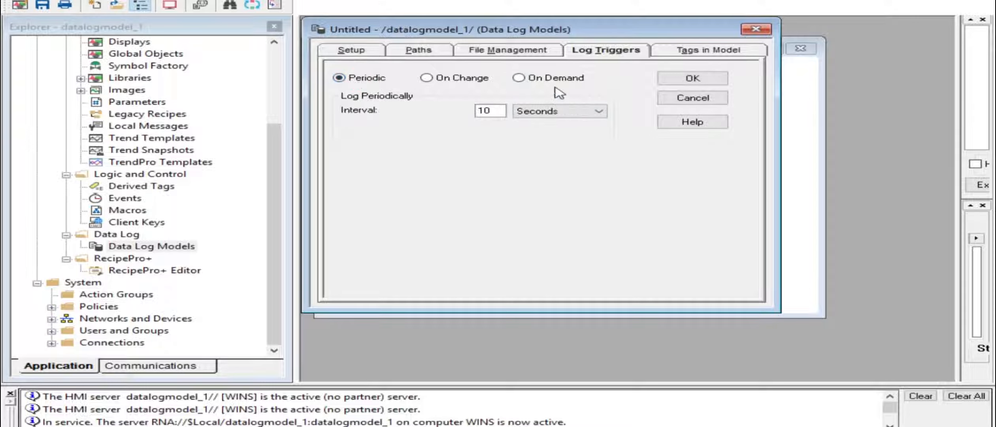
Add the motor_current and motor_hp tags to the data log model.
{"action": "left_click", "coordinate": [686, 52]}
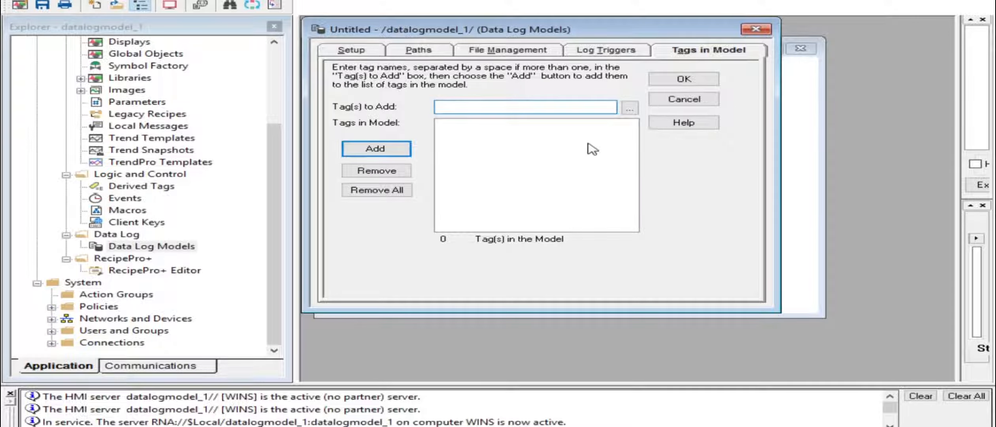
{"action": "left_click", "coordinate": [629, 108]}
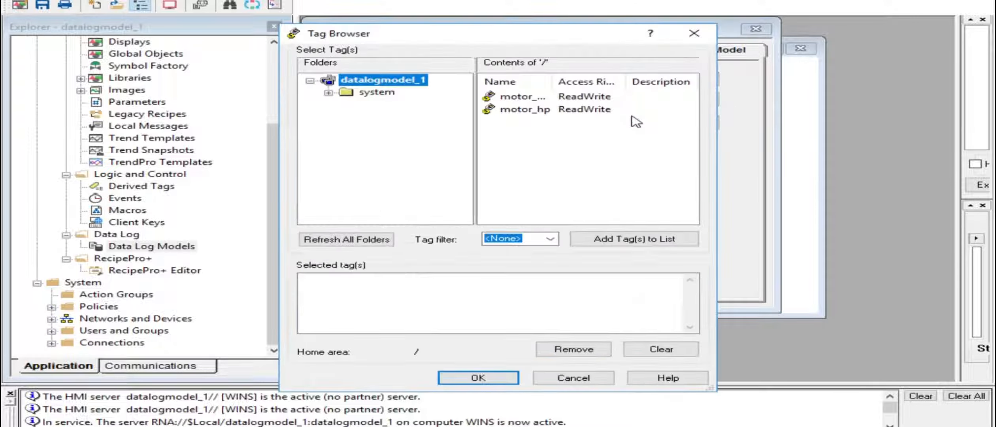
{"action": "left_click", "coordinate": [530, 97]}
{"action": "left_click", "coordinate": [519, 112]}
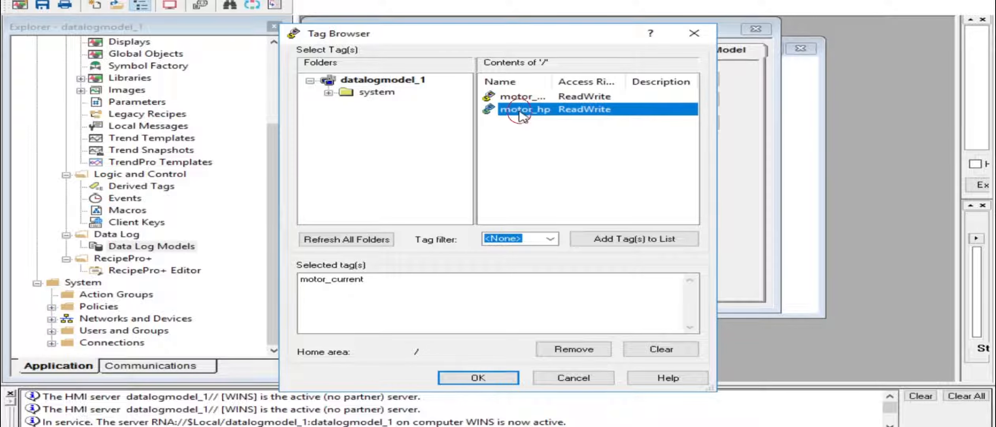
{"action": "left_click", "coordinate": [472, 377]}
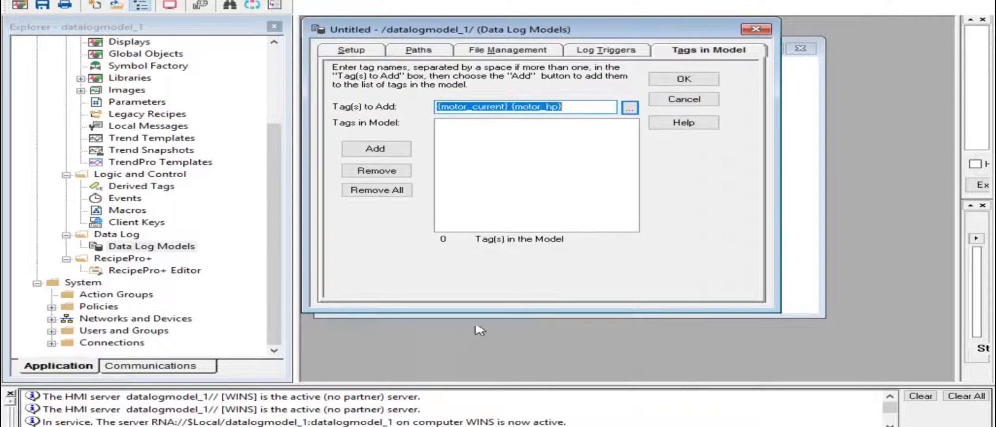
{"action": "left_click", "coordinate": [372, 150]}
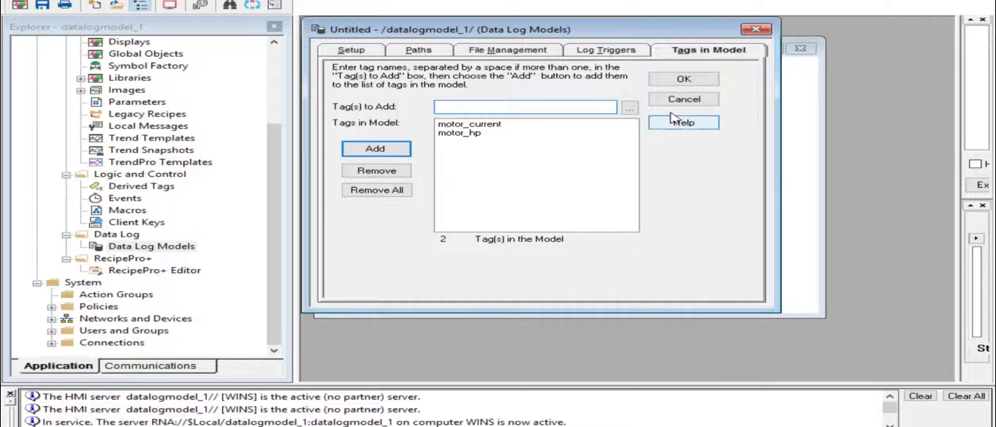
Save the data log model under the component name datalog_fileset.
{"action": "left_click", "coordinate": [678, 79]}
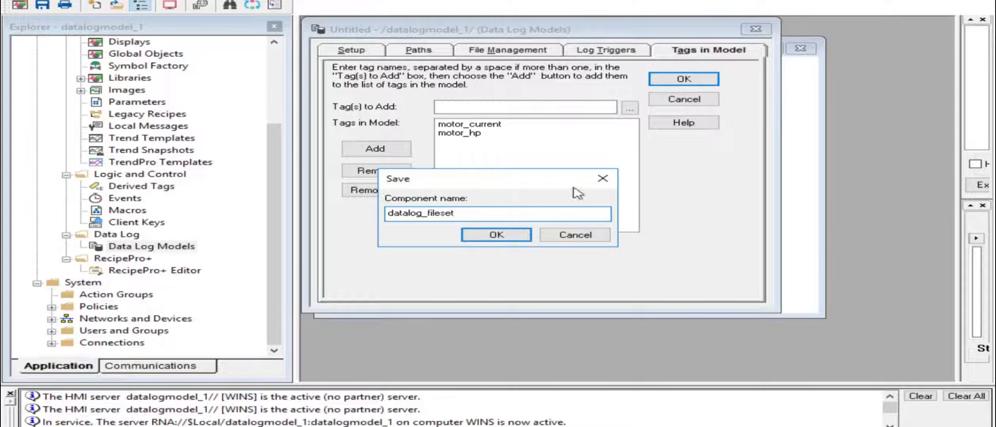
{"action": "type", "text": "datalog_fileset"}
{"action": "left_click", "coordinate": [510, 237]}
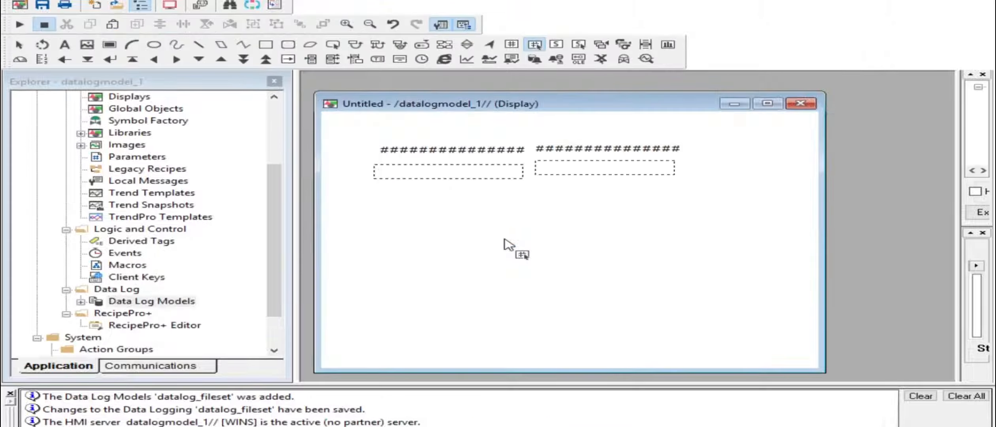
Clear all messages from the enlarged diagnostics list and start logging with the datalog_fileset model.
{"action": "left_click_drag", "start_coordinate": [307, 383], "coordinate": [307, 323]}
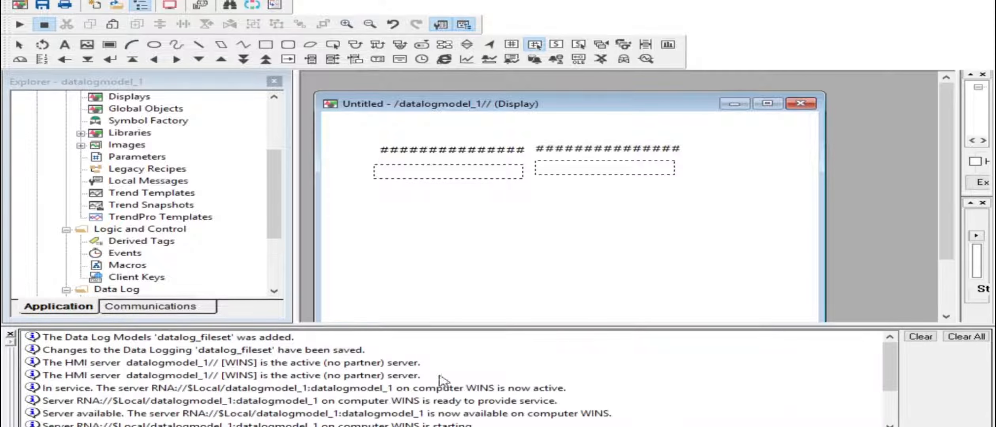
{"action": "left_click", "coordinate": [966, 336]}
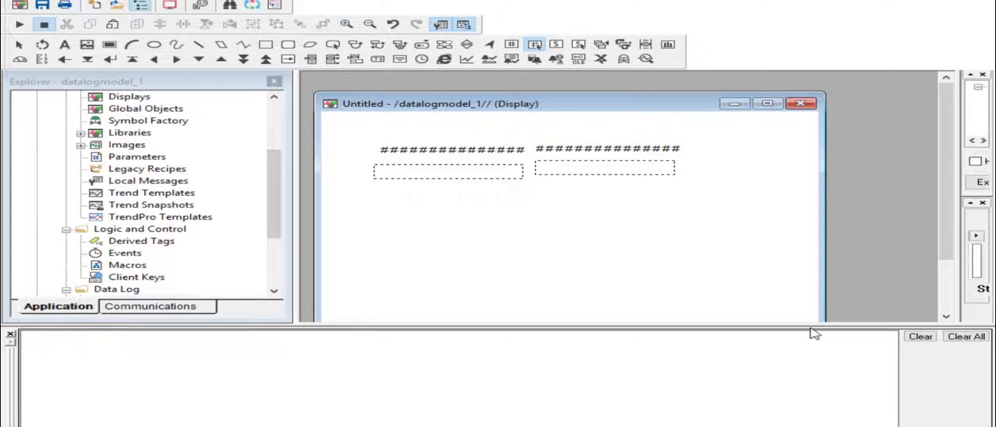
{"action": "left_click_drag", "start_coordinate": [273, 200], "coordinate": [273, 229]}
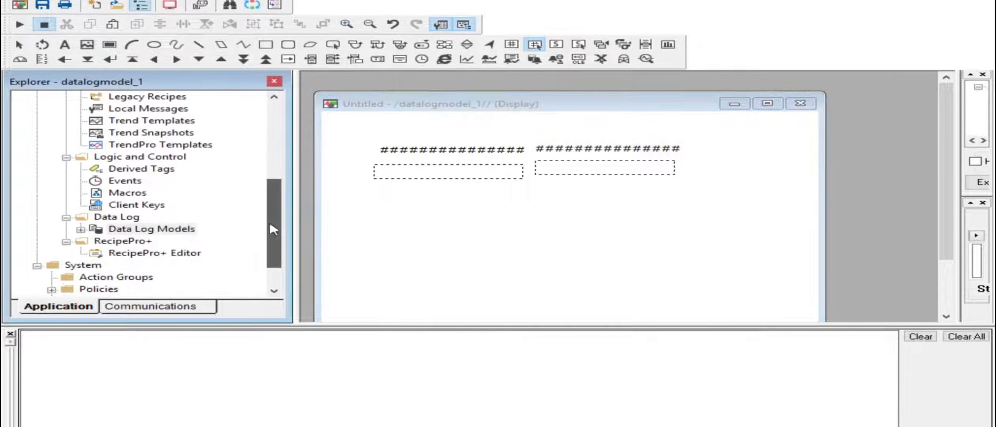
{"action": "right_click", "coordinate": [143, 229]}
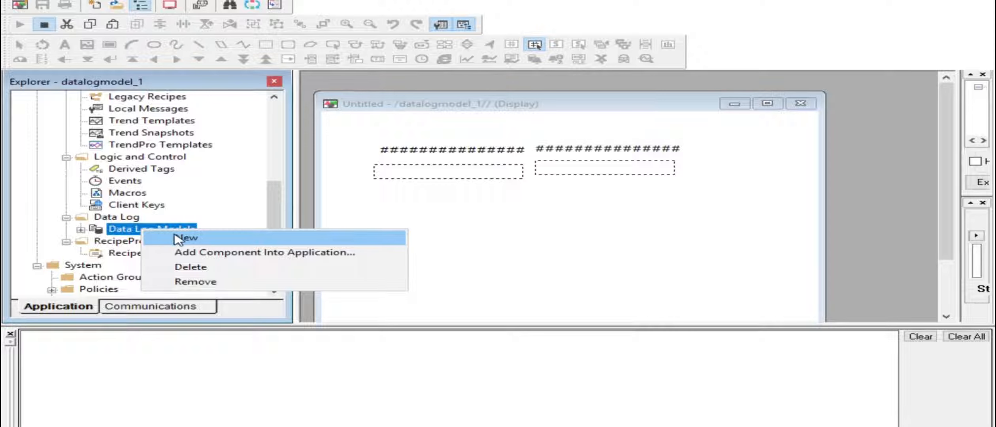
{"action": "left_click", "coordinate": [81, 229]}
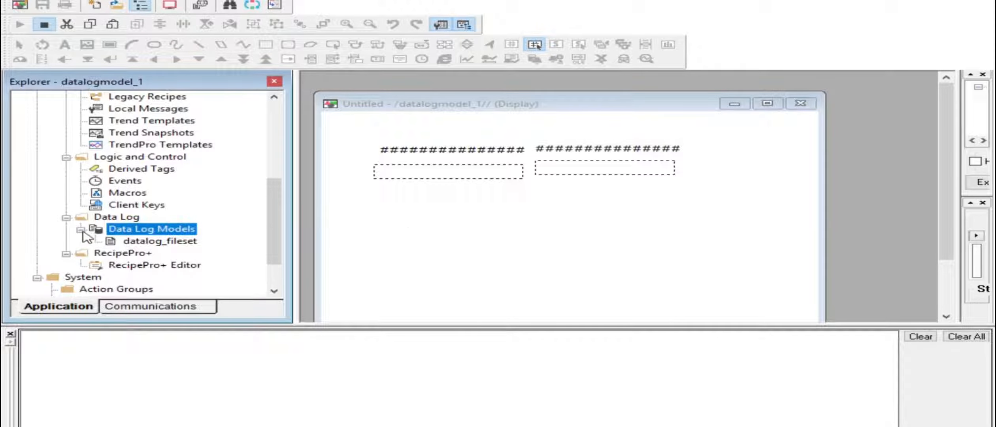
{"action": "left_click", "coordinate": [134, 242]}
{"action": "right_click", "coordinate": [133, 243]}
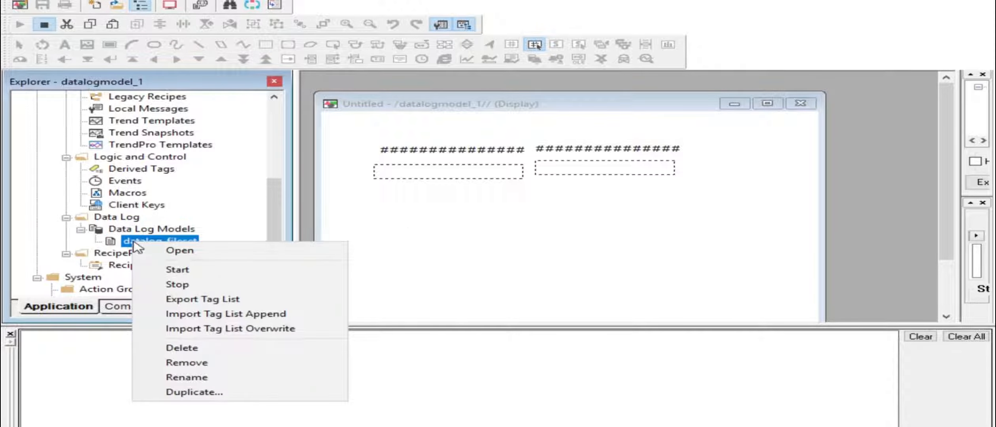
{"action": "left_click", "coordinate": [193, 273]}
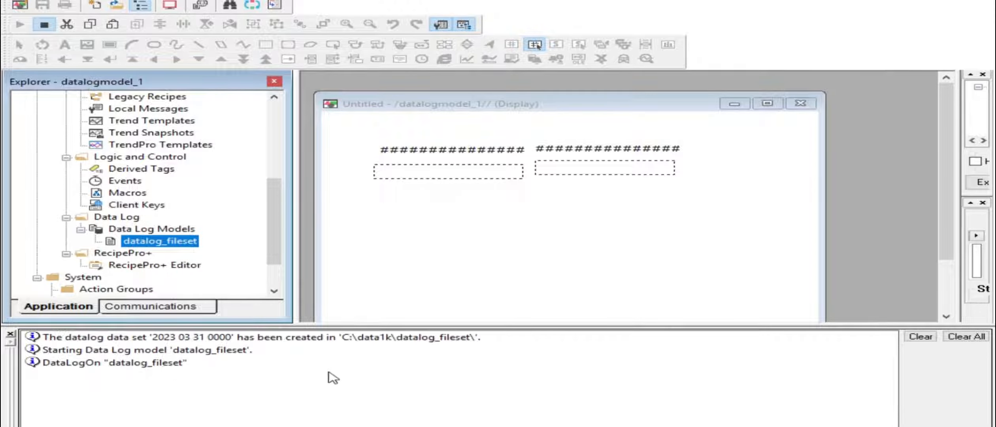
{"action": "left_click", "coordinate": [367, 337]}
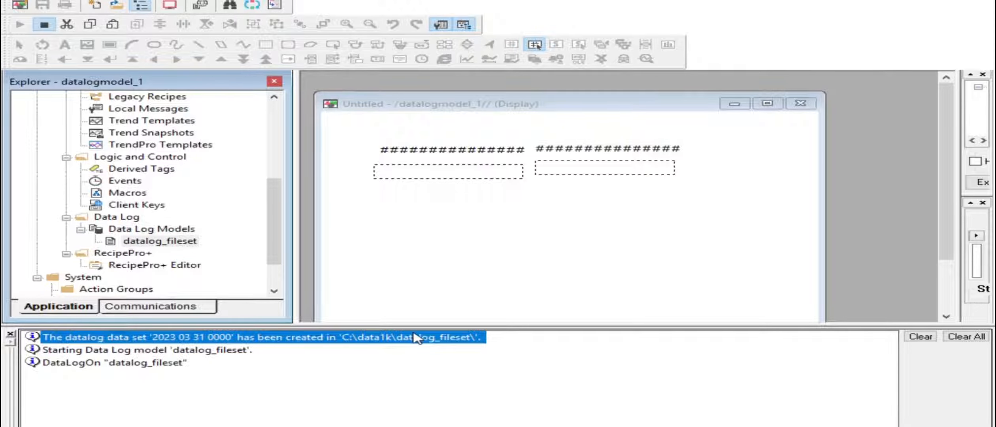
Start a test run of the display and enter 12 in both numeric inputs.
{"action": "left_click", "coordinate": [394, 212]}
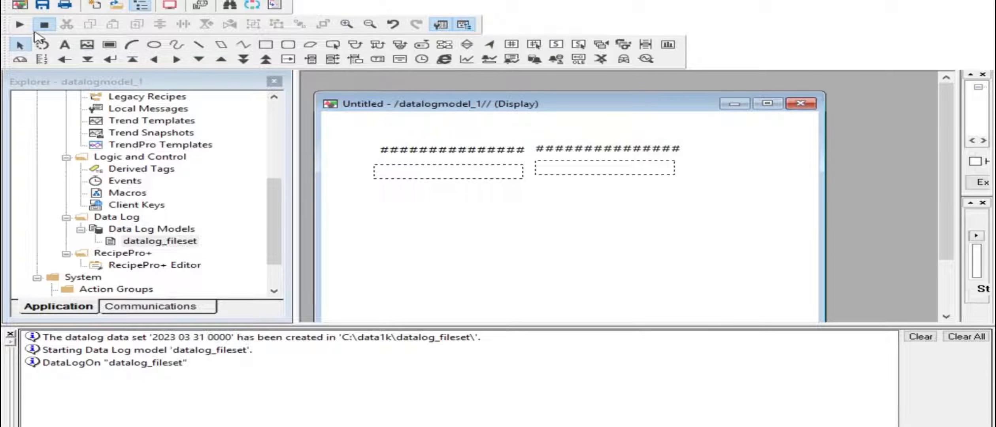
{"action": "left_click", "coordinate": [19, 25]}
{"action": "left_click", "coordinate": [423, 175]}
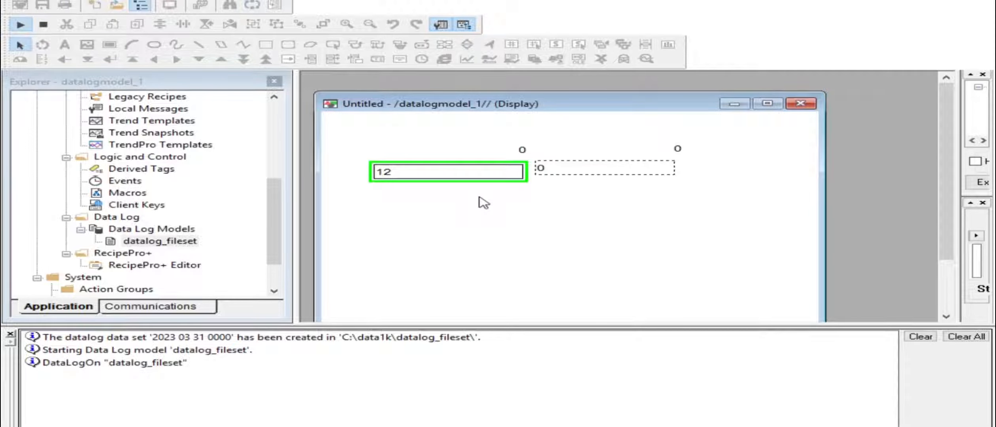
{"action": "left_click", "coordinate": [558, 173]}
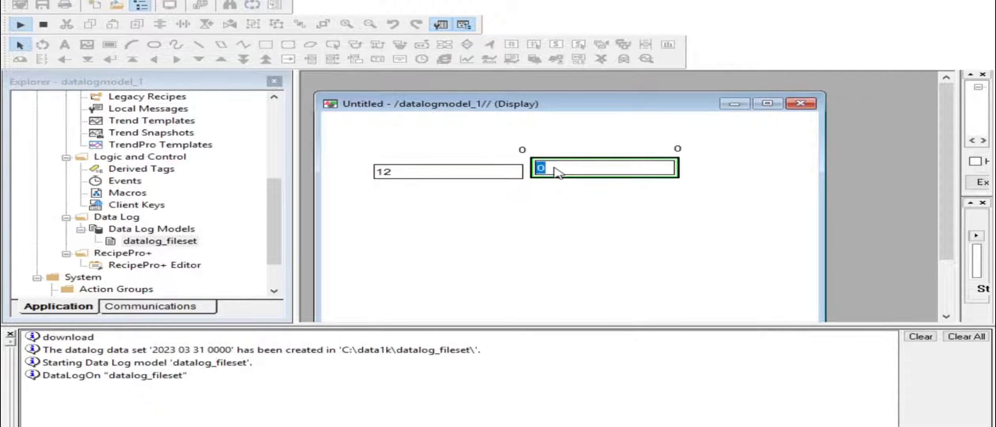
{"action": "type", "text": "12"}
{"action": "key", "text": "Return"}
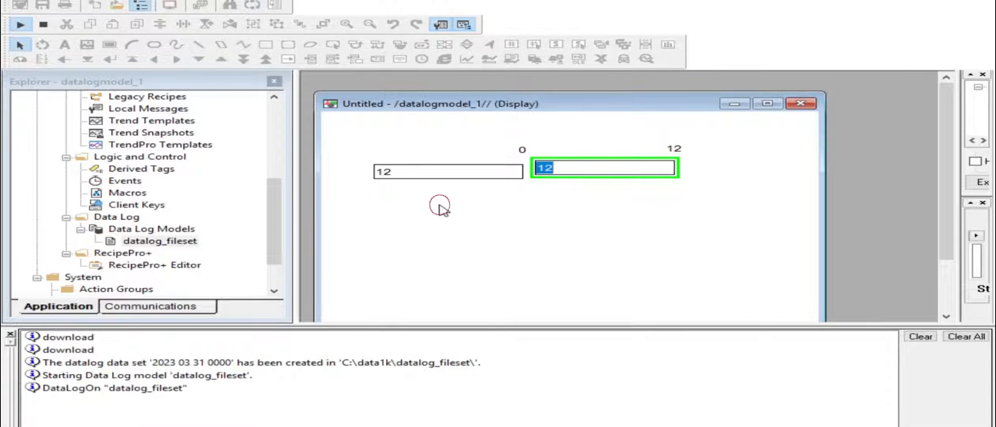
Enter 13 in the first numeric input and 14 in the second one.
{"action": "left_click", "coordinate": [397, 171]}
{"action": "type", "text": "13"}
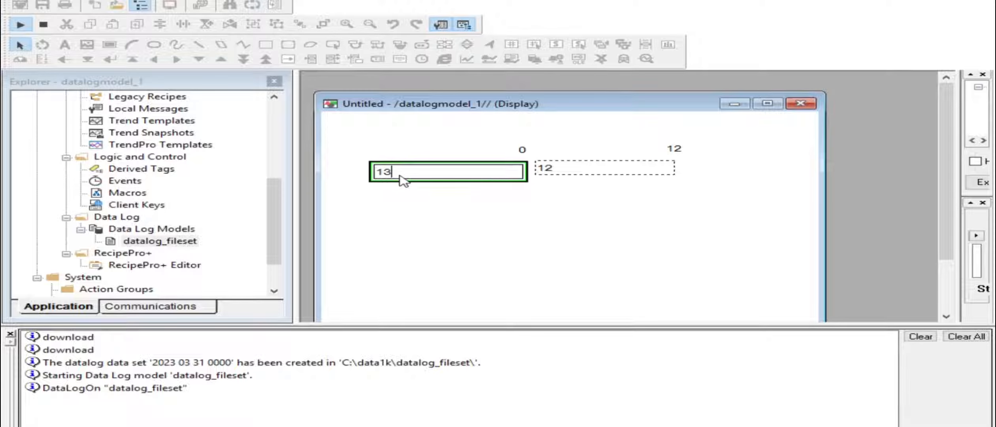
{"action": "key", "text": "Return"}
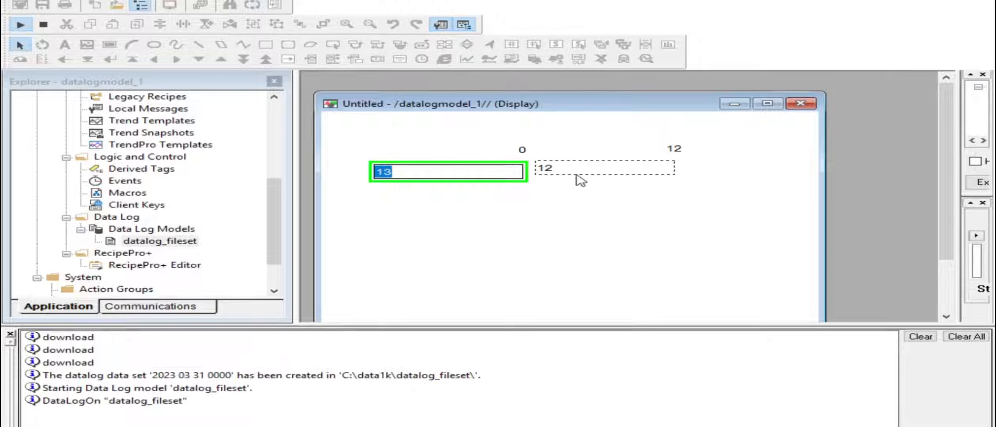
{"action": "left_click", "coordinate": [581, 170]}
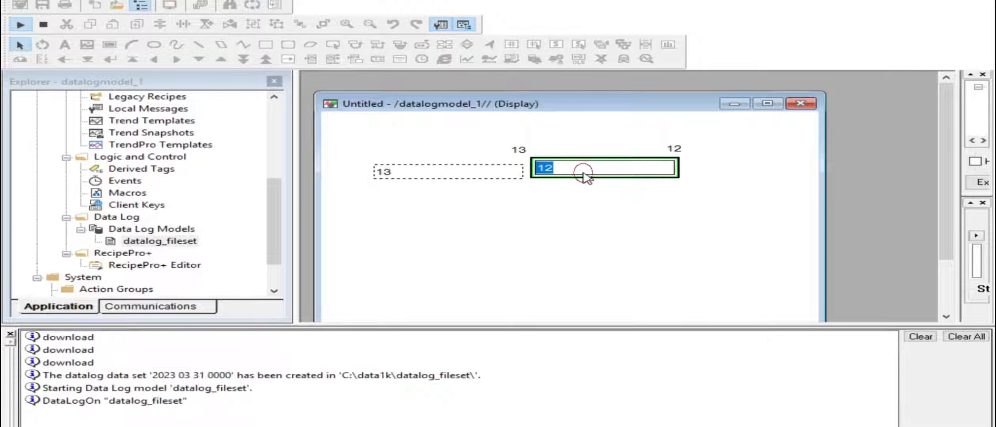
{"action": "type", "text": "1"}
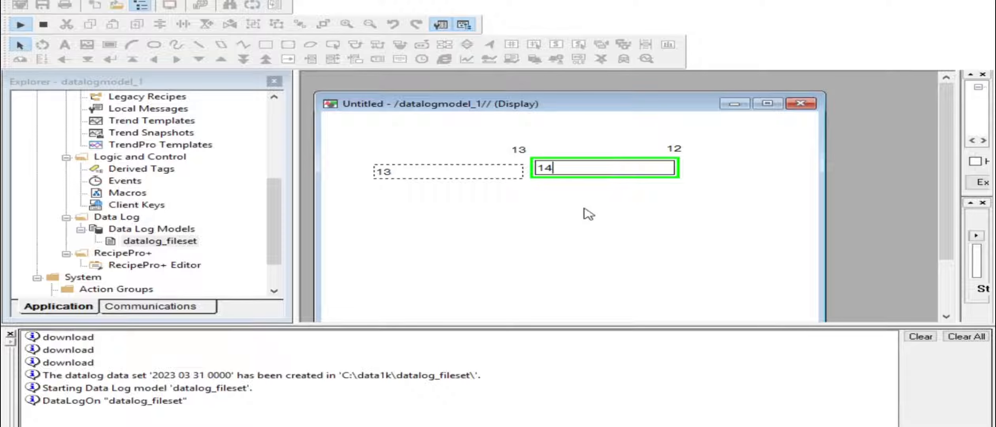
{"action": "key", "text": "Return"}
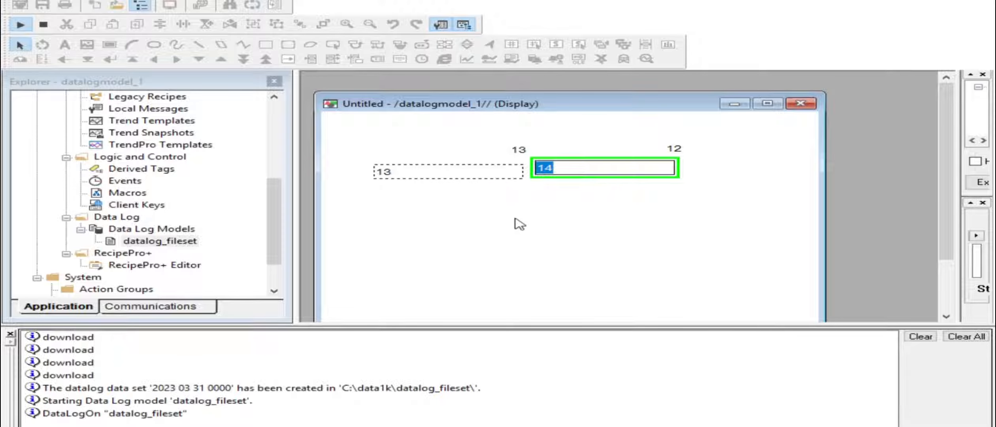
{"action": "left_click", "coordinate": [456, 182]}
{"action": "left_click", "coordinate": [444, 223]}
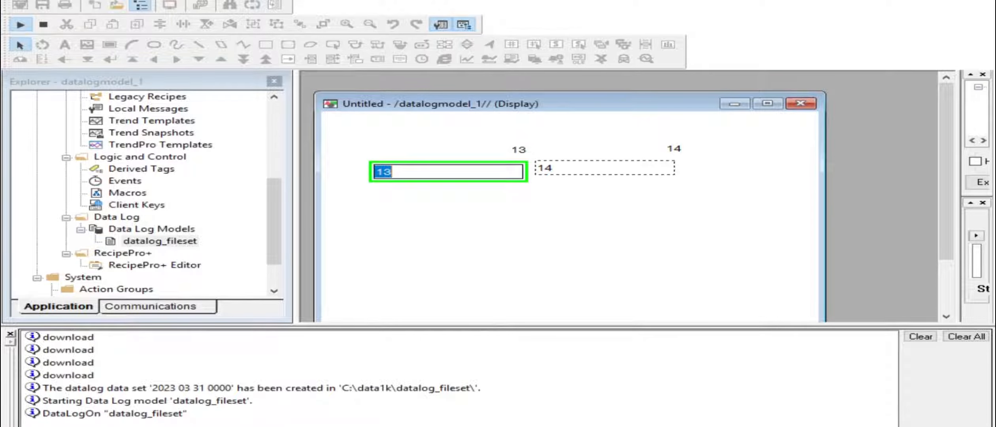
Switch to File Explorer and examine the log files in C:\data1k\datalog_fileset.
{"action": "key", "text": "super+e"}
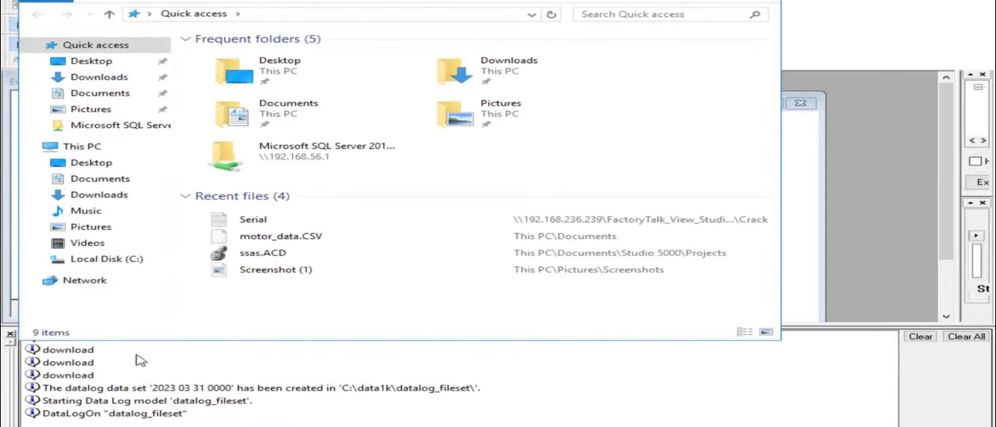
{"action": "left_click", "coordinate": [93, 259]}
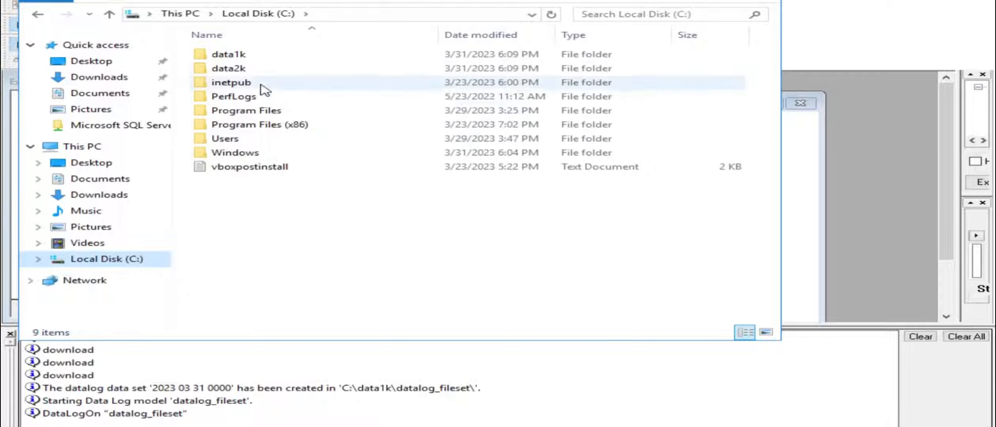
{"action": "double_click", "coordinate": [261, 55]}
{"action": "double_click", "coordinate": [263, 58]}
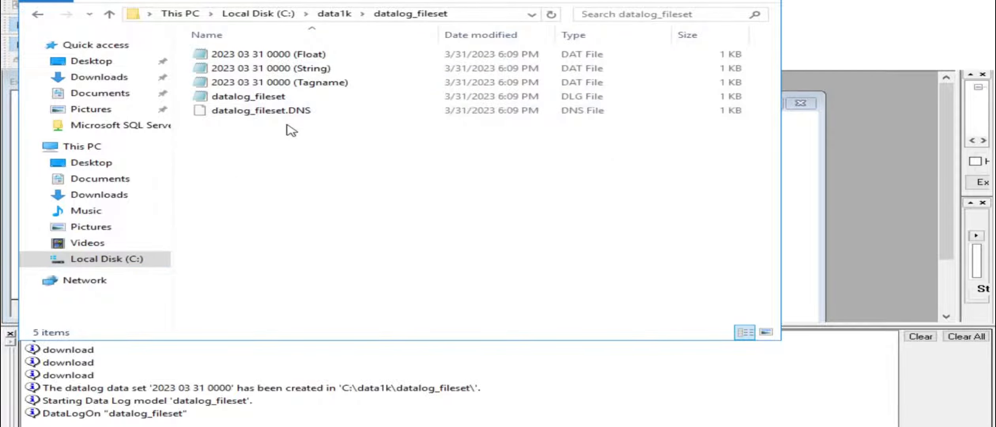
{"action": "left_click", "coordinate": [307, 54]}
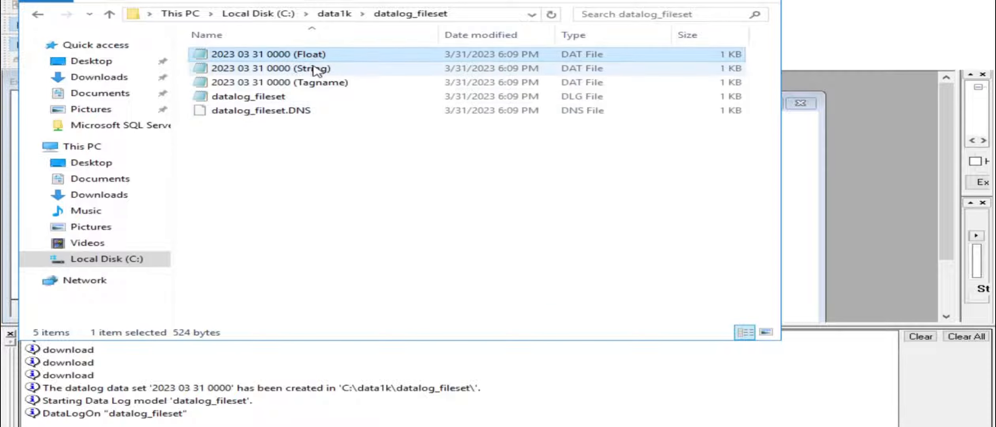
{"action": "left_click", "coordinate": [312, 68]}
{"action": "left_click", "coordinate": [312, 82]}
{"action": "left_click", "coordinate": [294, 96]}
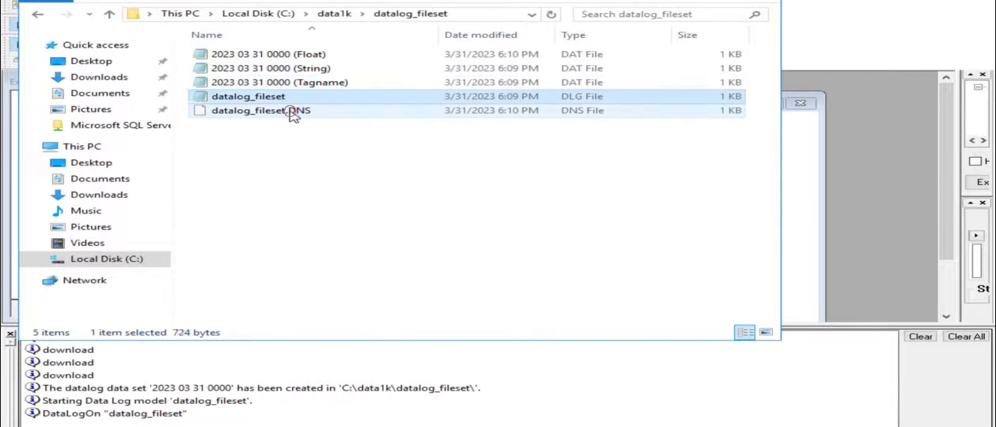
{"action": "left_click", "coordinate": [293, 111]}
{"action": "left_click", "coordinate": [532, 233]}
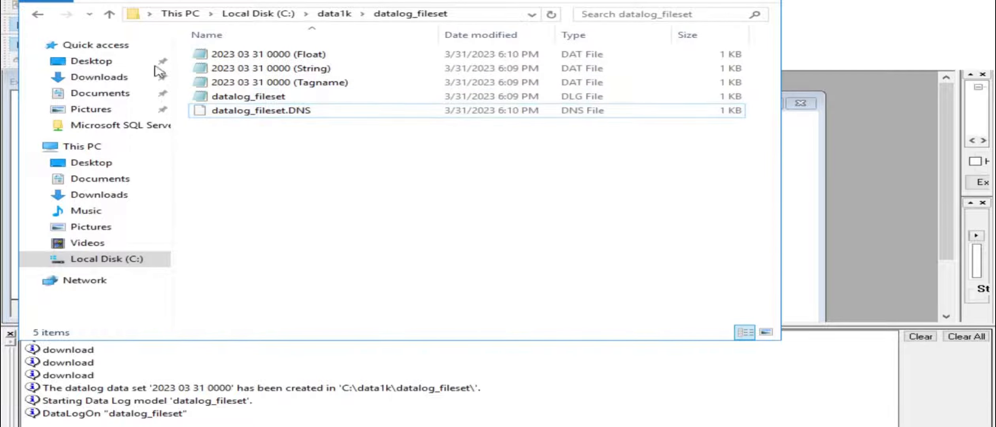
Check the datalog_fileset folder inside C:\data2k for log files and return to FactoryTalk View Studio.
{"action": "left_click", "coordinate": [110, 15]}
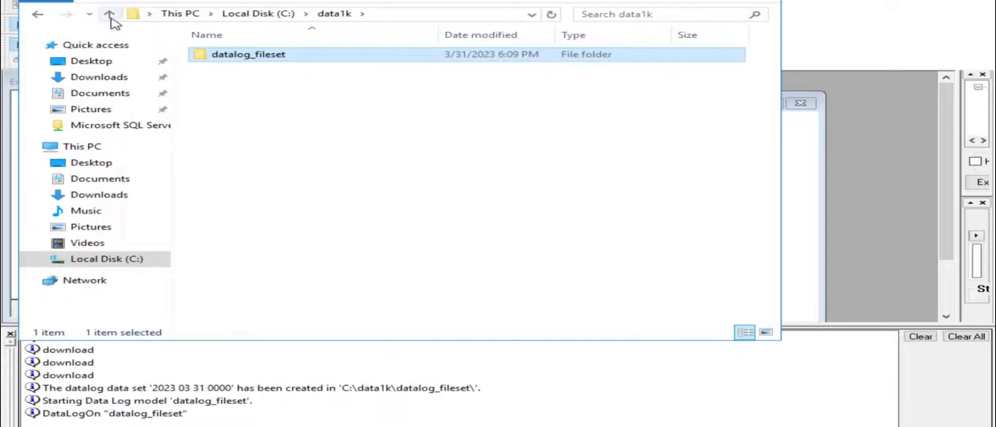
{"action": "left_click", "coordinate": [110, 16]}
{"action": "double_click", "coordinate": [216, 69]}
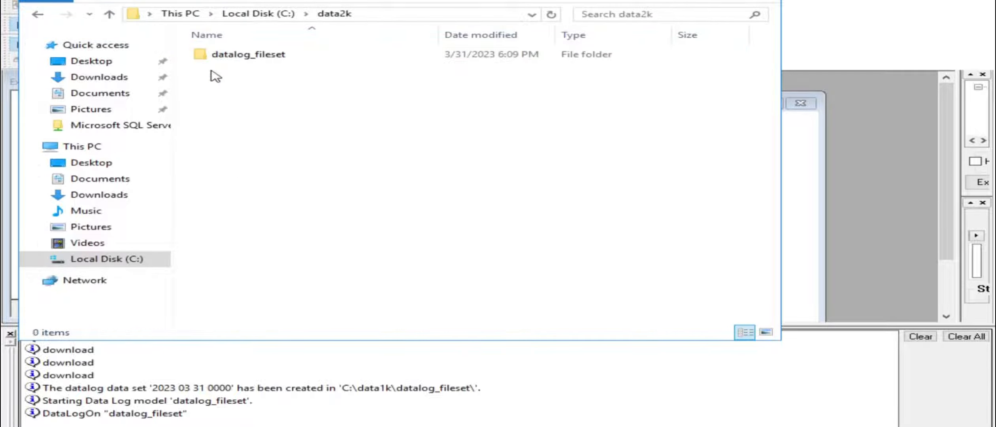
{"action": "double_click", "coordinate": [227, 55]}
{"action": "left_click", "coordinate": [106, 15]}
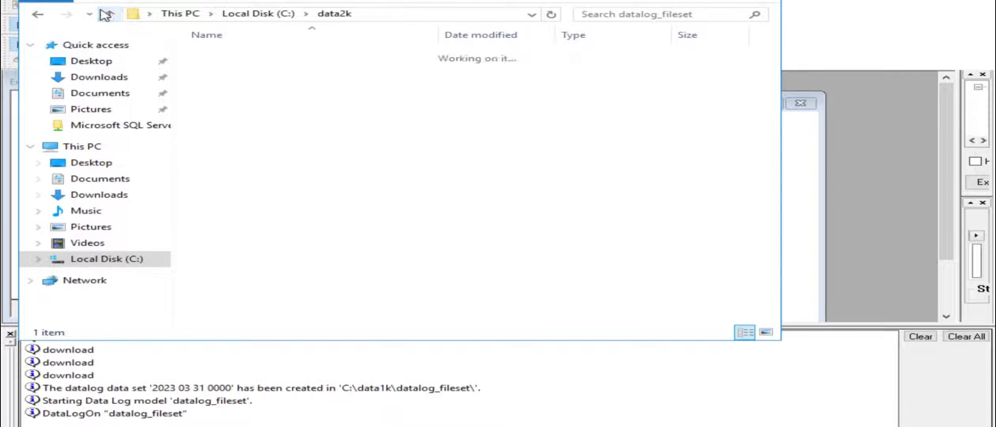
{"action": "left_click", "coordinate": [105, 15]}
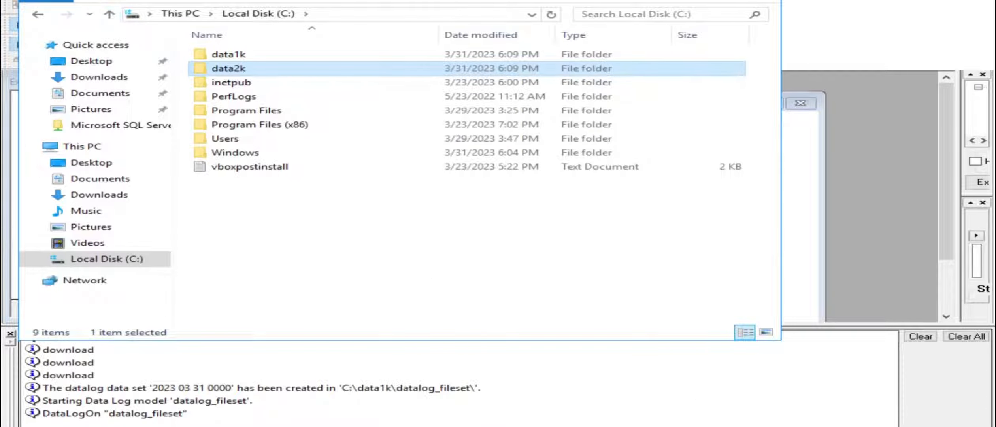
{"action": "left_click", "coordinate": [691, 1]}
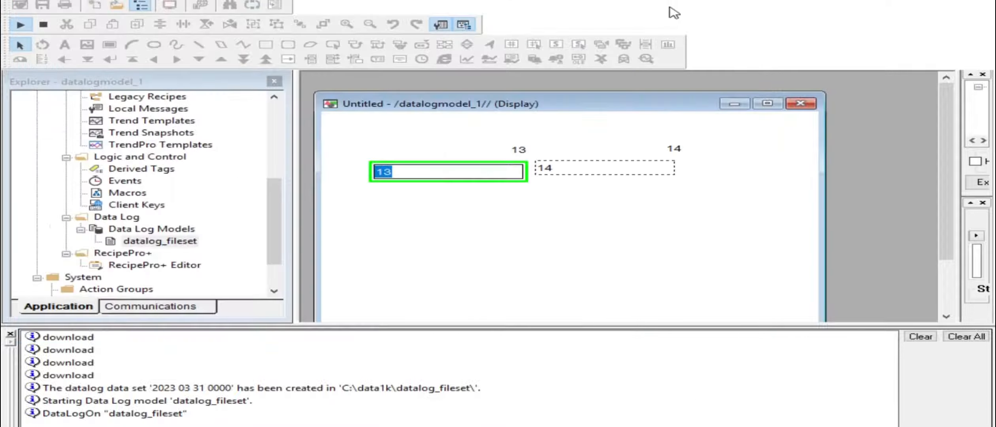
Open the path settings of the datalog_fileset model and compare the primary path with the C:\data1k folder in File Explorer.
{"action": "double_click", "coordinate": [135, 241]}
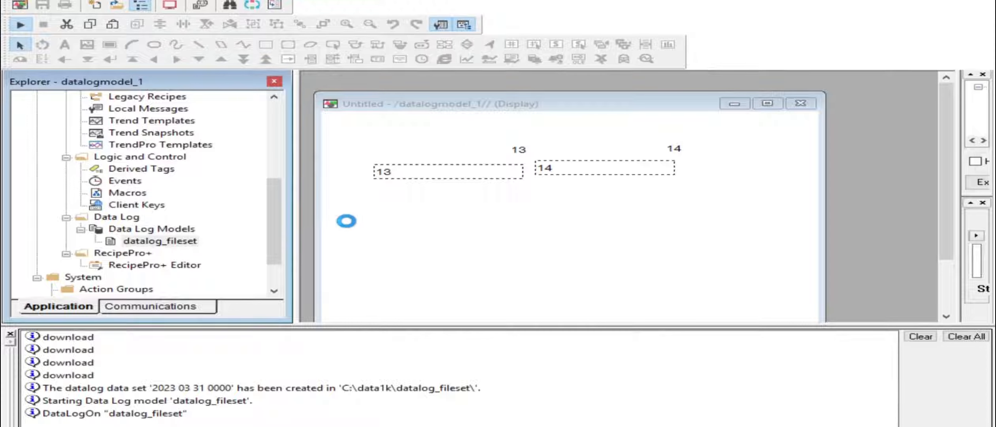
{"action": "left_click", "coordinate": [413, 53]}
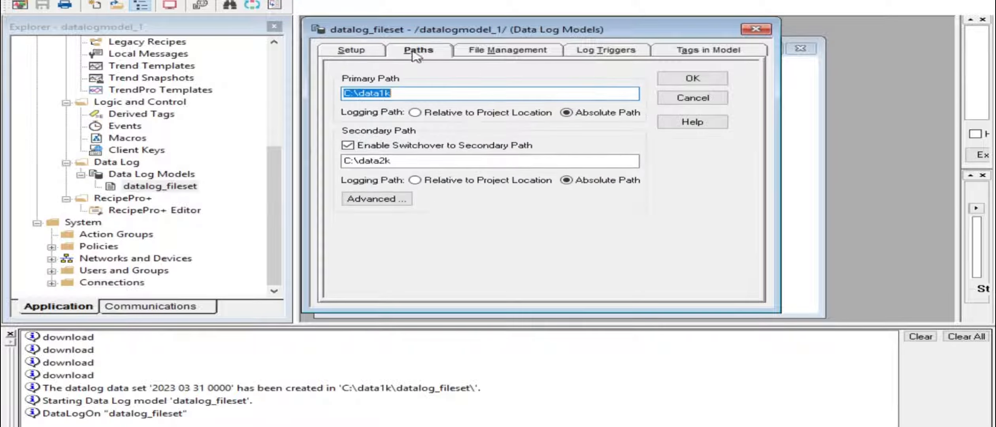
{"action": "key", "text": "alt+Tab"}
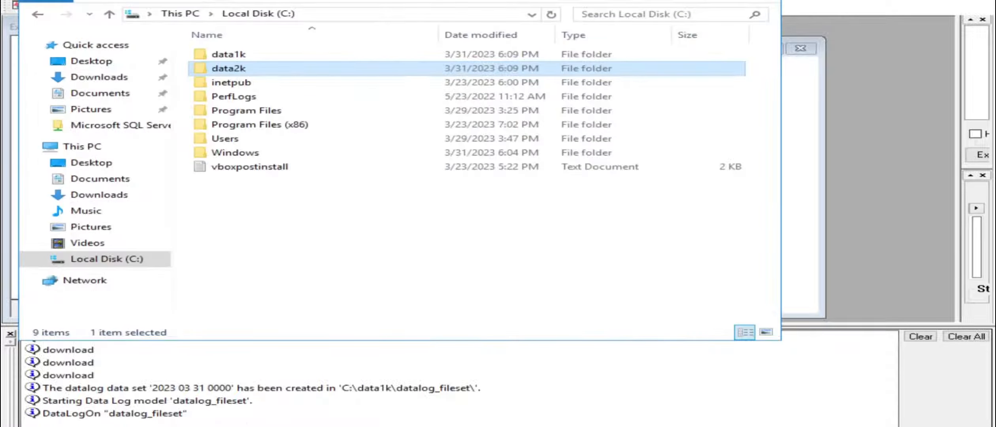
{"action": "left_click", "coordinate": [337, 13]}
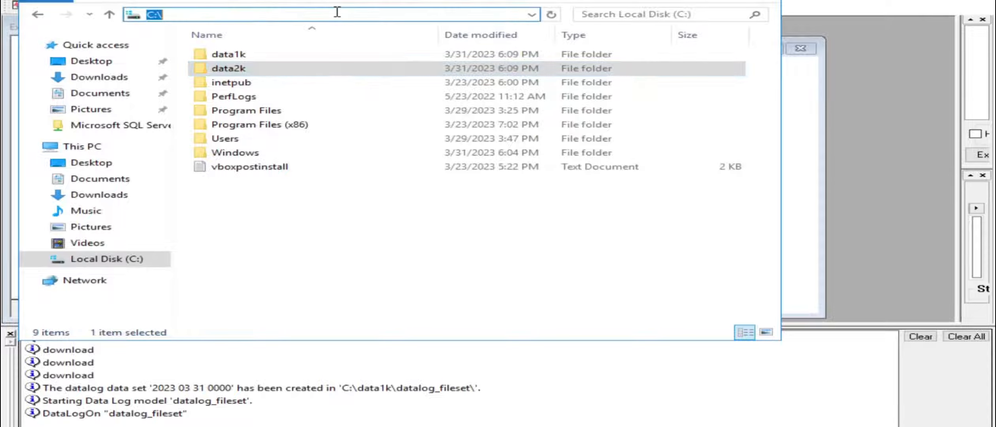
{"action": "double_click", "coordinate": [301, 56]}
{"action": "left_click", "coordinate": [442, 13]}
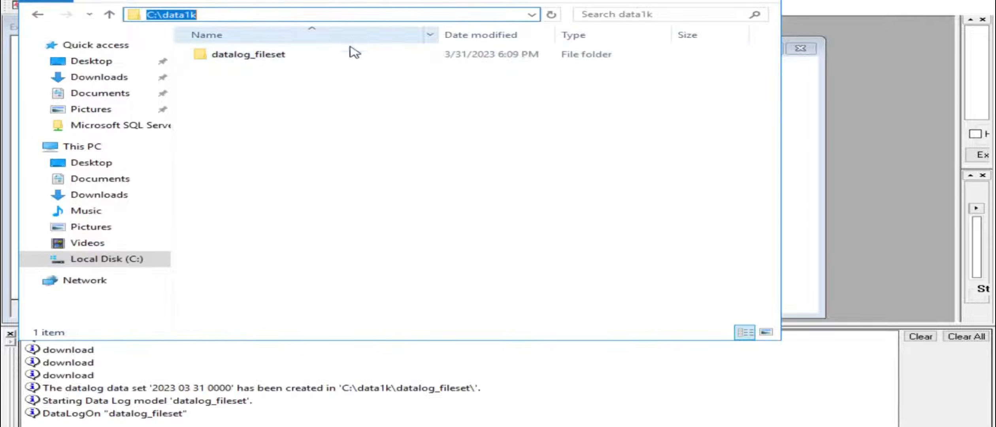
Compare the secondary path with the C:\data2k folder and close the data log model without changing it.
{"action": "left_click", "coordinate": [110, 15]}
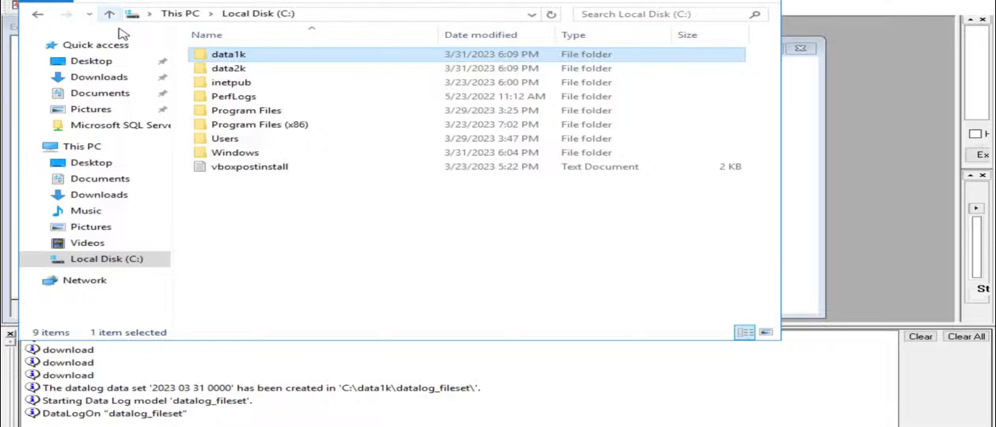
{"action": "double_click", "coordinate": [246, 69]}
{"action": "left_click", "coordinate": [449, 15]}
{"action": "left_click", "coordinate": [449, 15]}
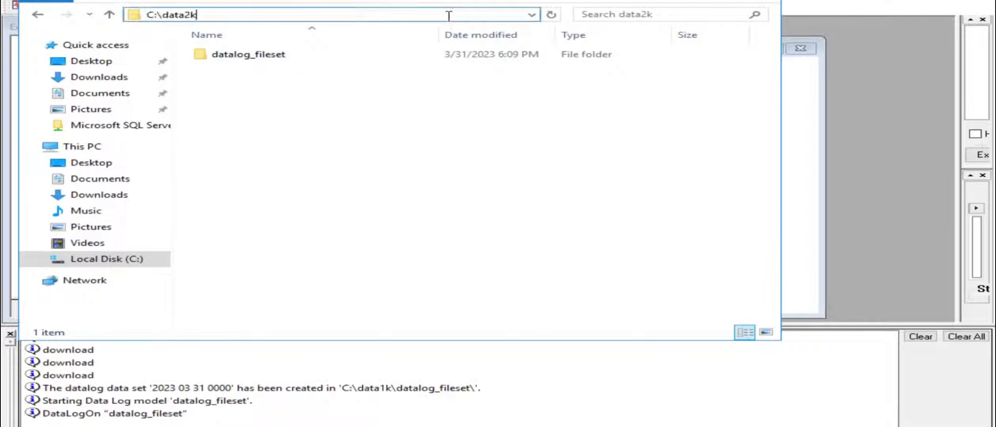
{"action": "left_click", "coordinate": [109, 14]}
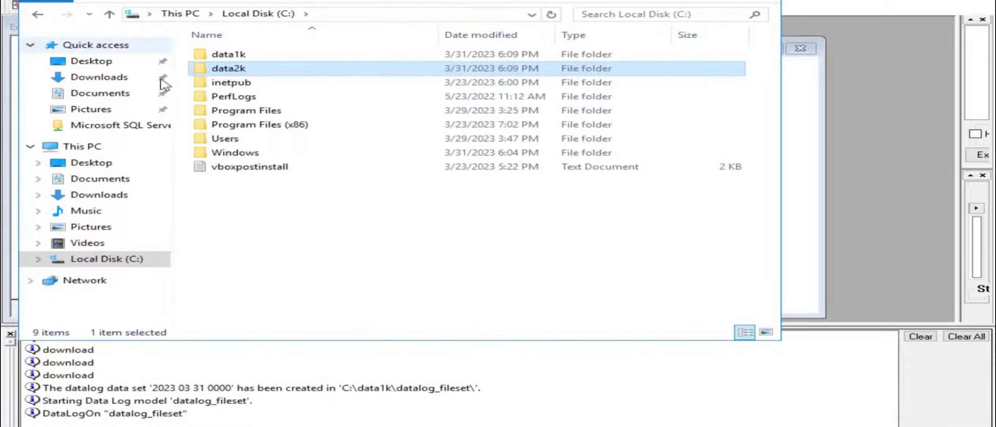
{"action": "left_click", "coordinate": [693, 1]}
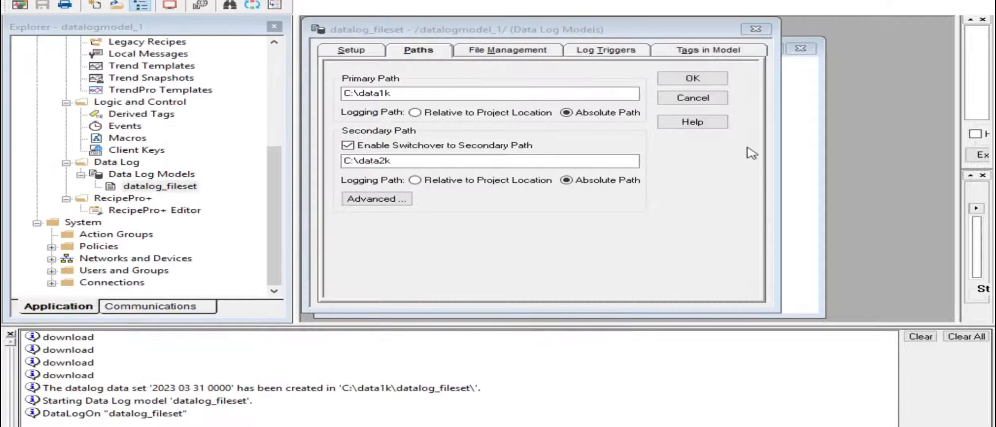
{"action": "left_click", "coordinate": [692, 97]}
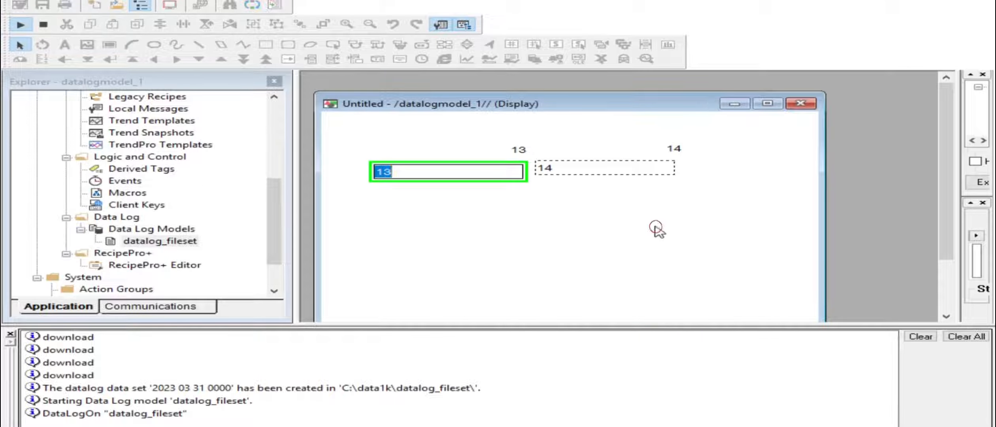
Stop the display's test run and switch to SQL Server 2014 Management Studio.
{"action": "left_click", "coordinate": [44, 25]}
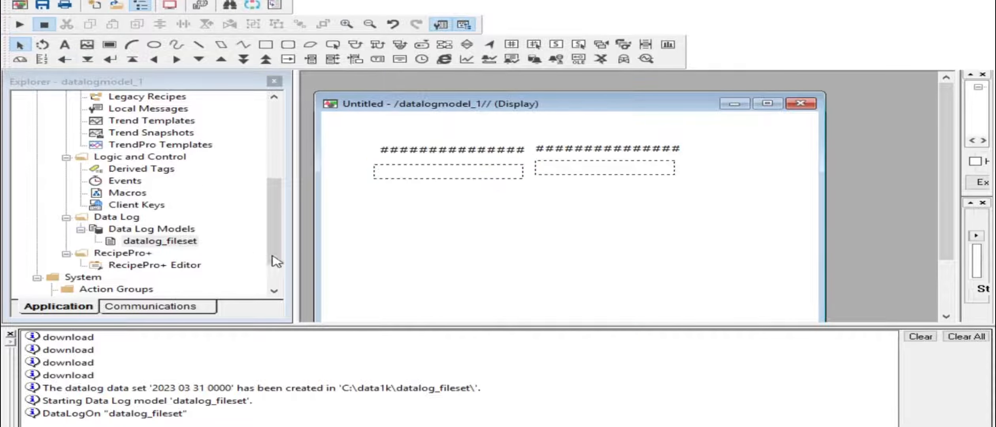
{"action": "left_click_drag", "start_coordinate": [276, 260], "coordinate": [279, 188]}
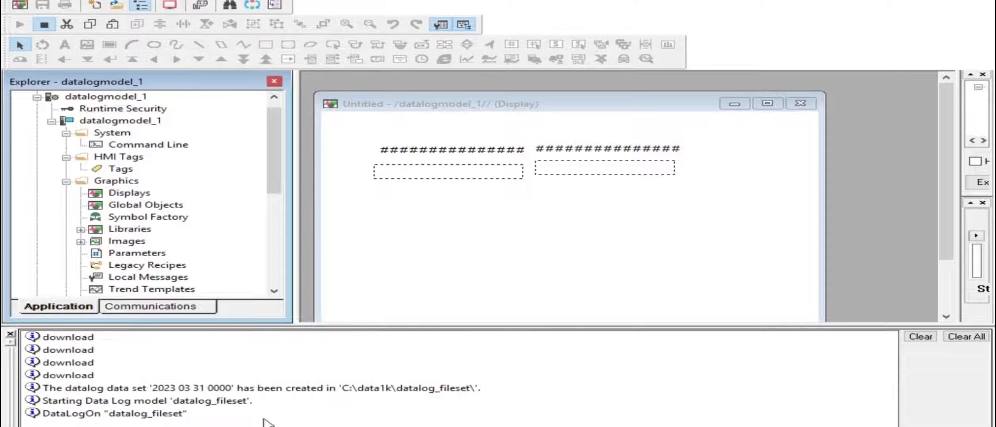
{"action": "key", "text": "super"}
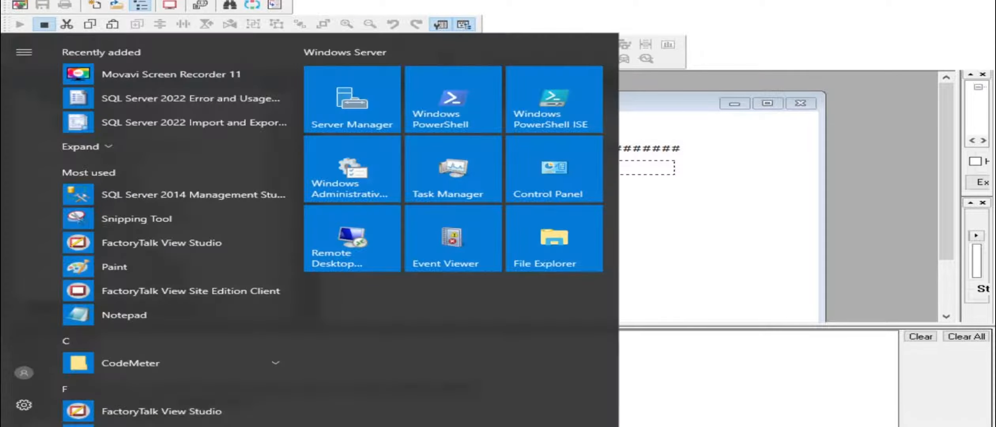
{"action": "left_click", "coordinate": [158, 201]}
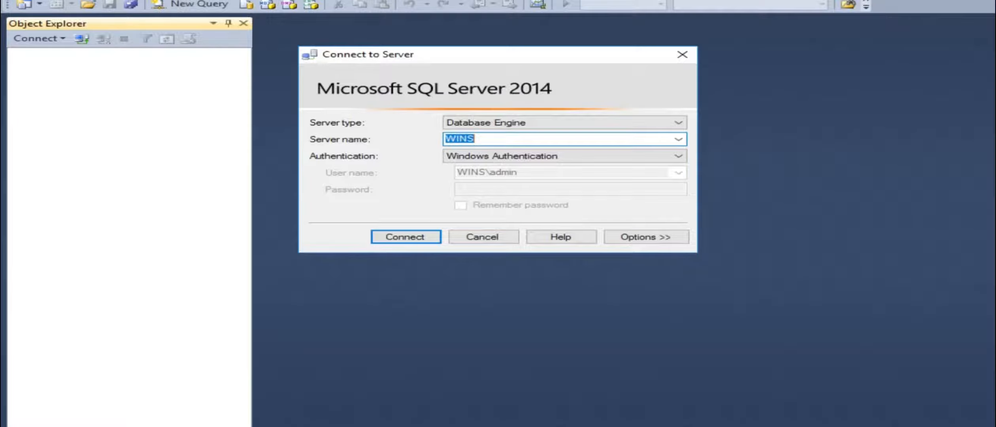
Connect to the WINS database engine with Windows Authentication and expand its Databases folder.
{"action": "left_click", "coordinate": [595, 159]}
{"action": "left_click", "coordinate": [595, 163]}
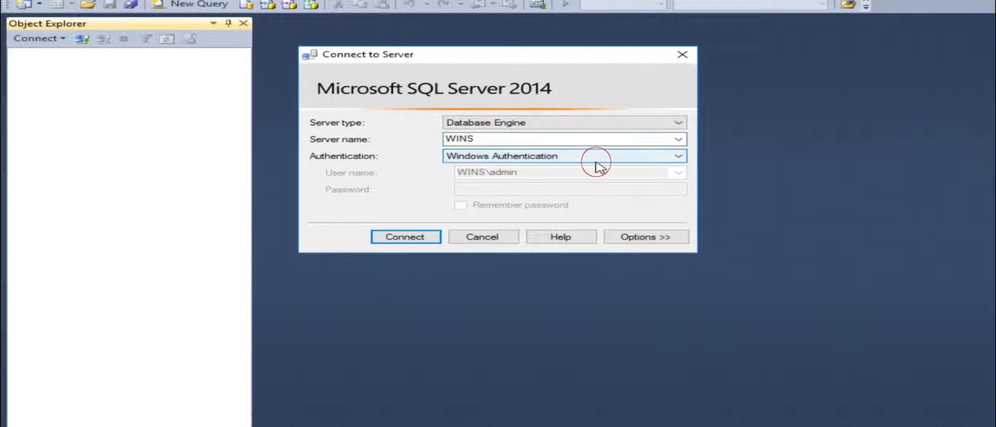
{"action": "left_click", "coordinate": [406, 237]}
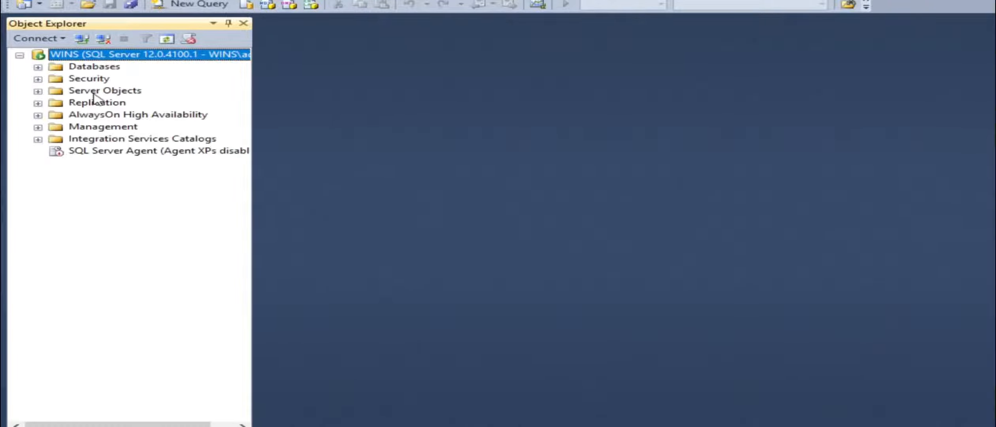
{"action": "left_click", "coordinate": [38, 67]}
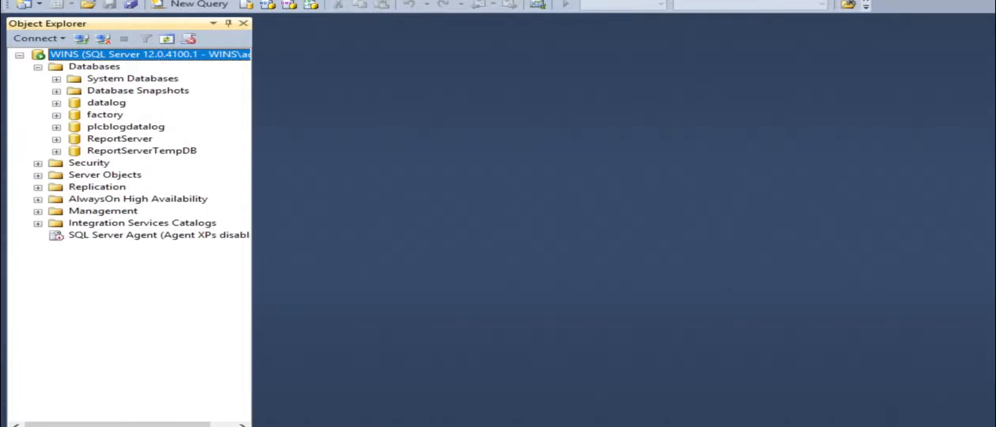
Create a new database named plc_datalog with the default owner and select it in the Databases folder.
{"action": "left_click", "coordinate": [94, 67]}
{"action": "right_click", "coordinate": [95, 67]}
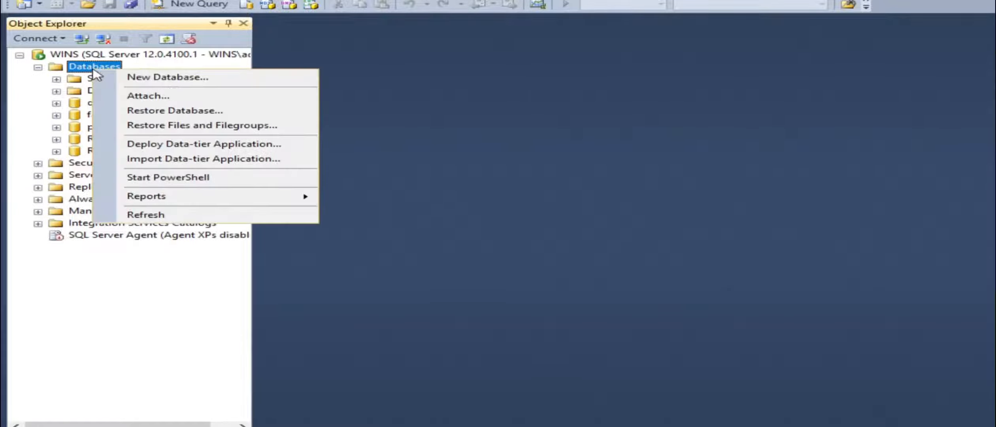
{"action": "left_click", "coordinate": [124, 75]}
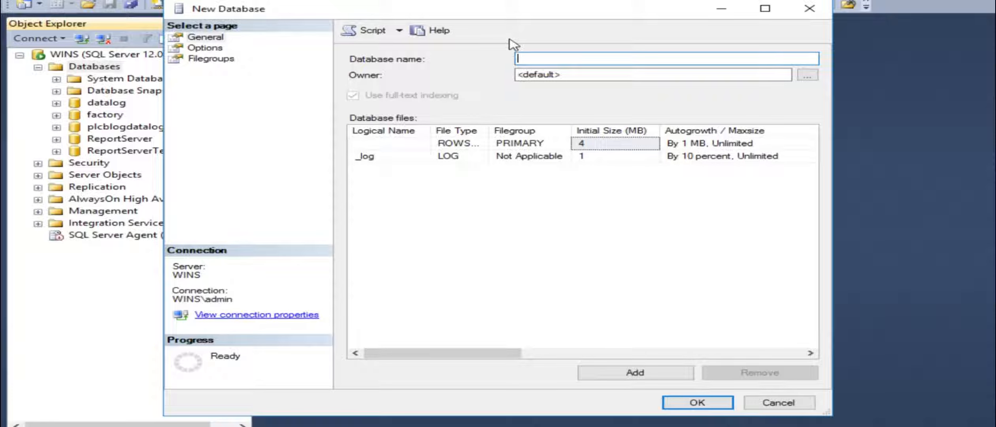
{"action": "left_click", "coordinate": [537, 60]}
{"action": "type", "text": "plc_data"}
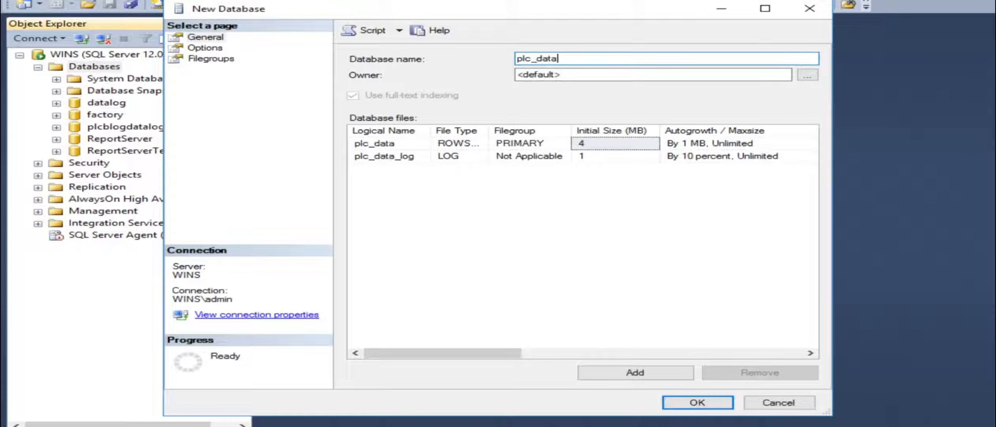
{"action": "type", "text": "log"}
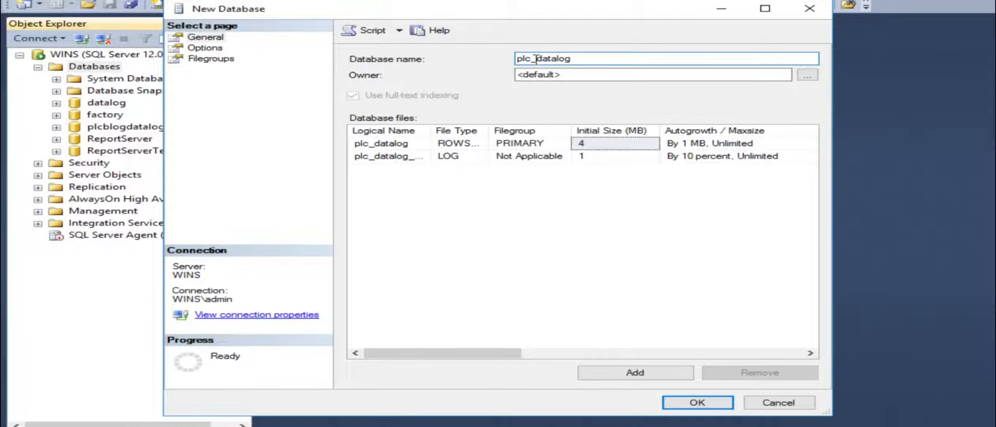
{"action": "left_click", "coordinate": [697, 403]}
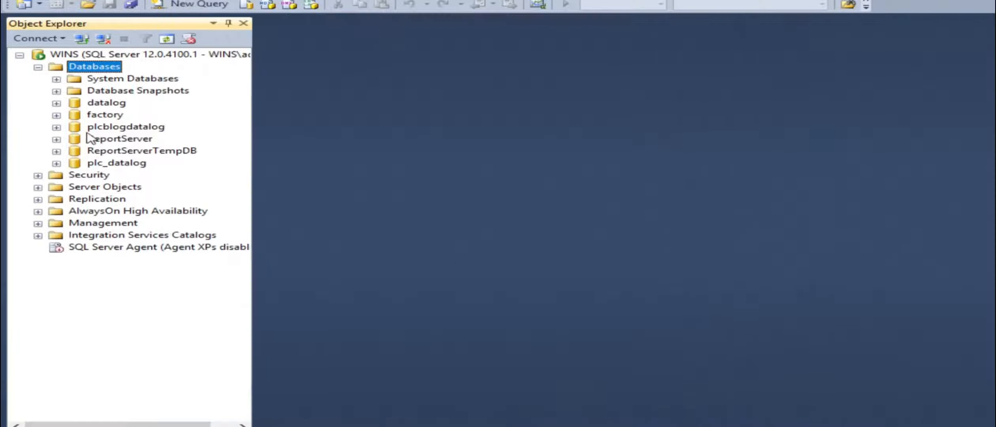
{"action": "left_click", "coordinate": [90, 165]}
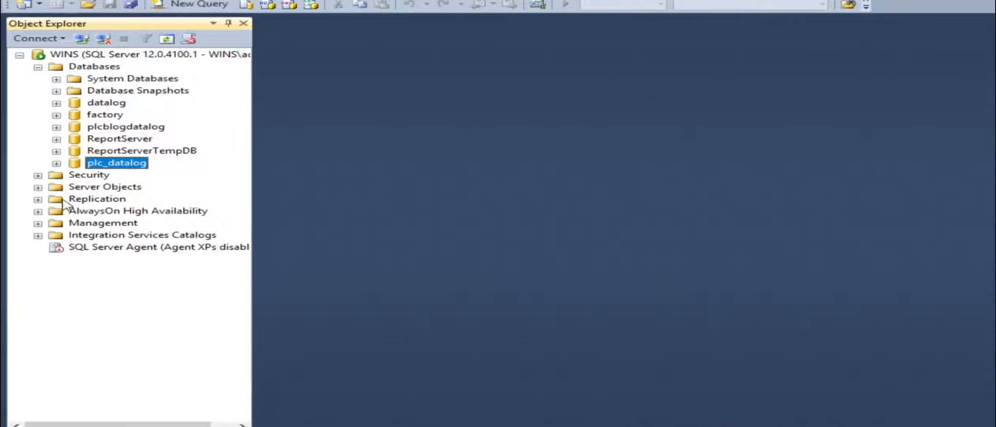
Create a Windows-authenticated server login for the built-in SERVICE principal, found through the advanced account search.
{"action": "left_click", "coordinate": [38, 176]}
{"action": "double_click", "coordinate": [71, 189]}
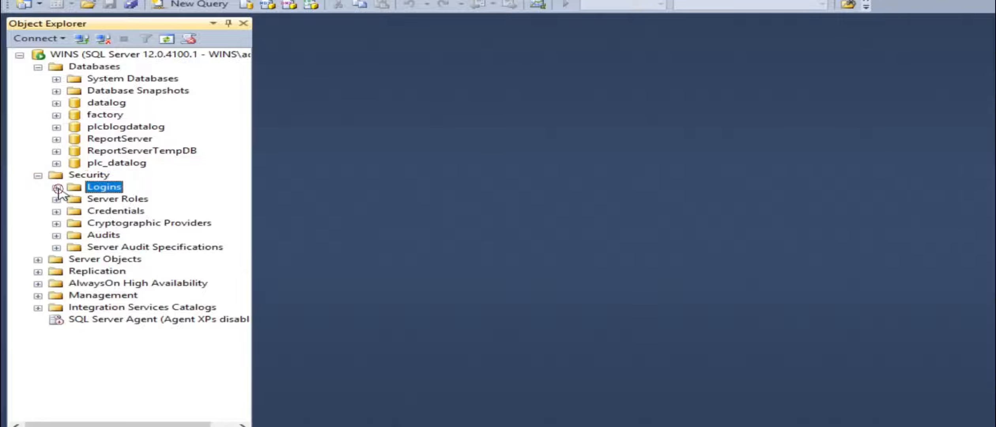
{"action": "right_click", "coordinate": [90, 194]}
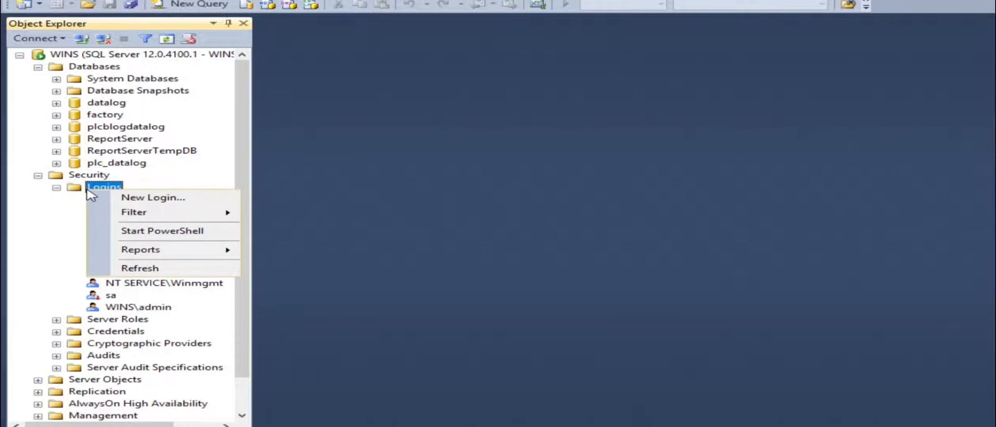
{"action": "left_click", "coordinate": [119, 196]}
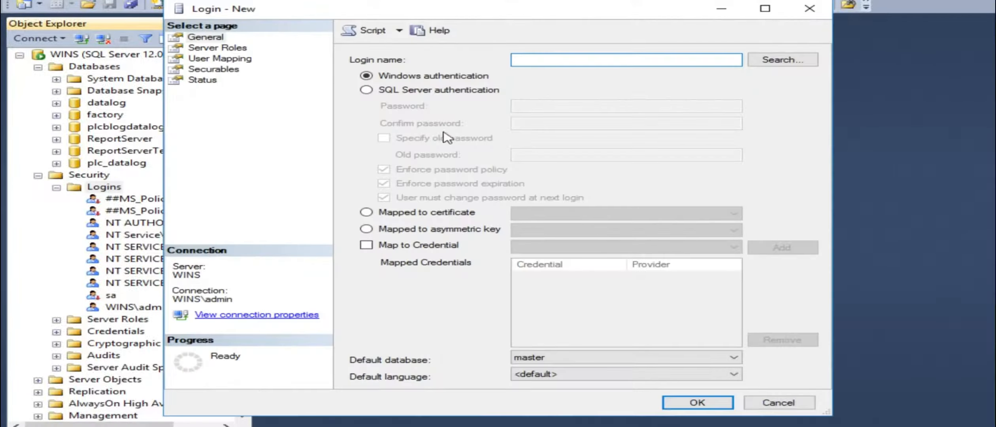
{"action": "left_click", "coordinate": [799, 62]}
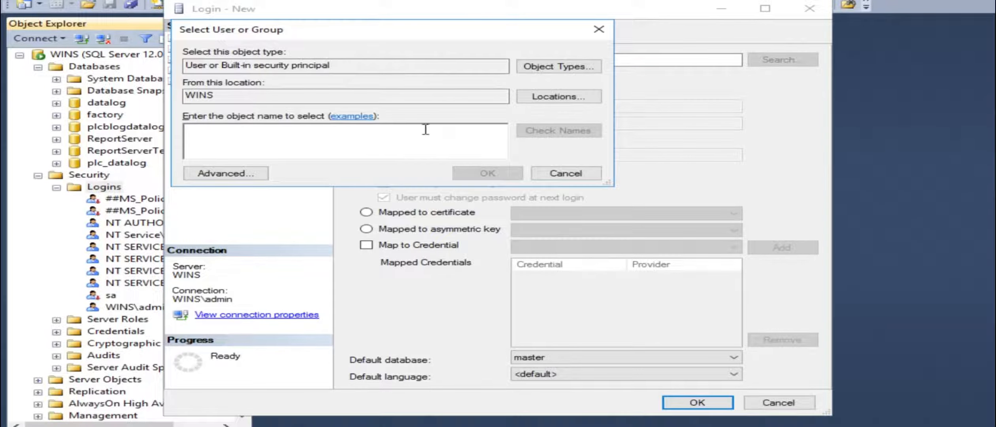
{"action": "left_click", "coordinate": [264, 176]}
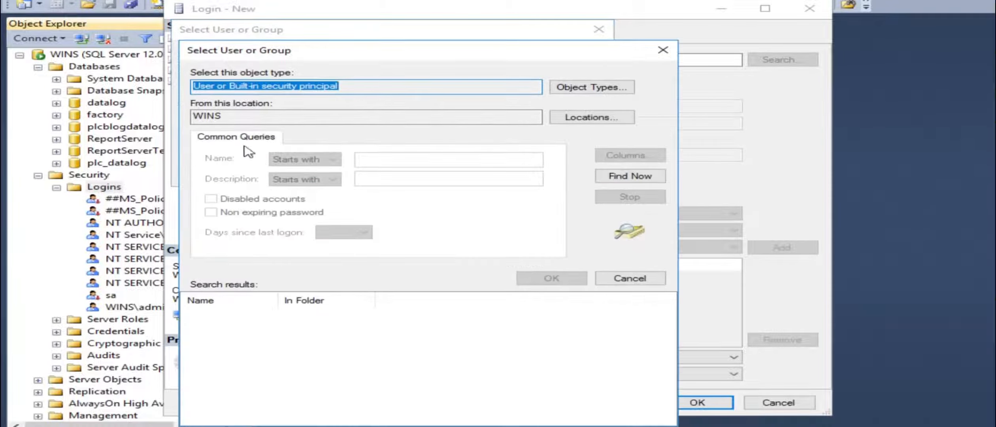
{"action": "left_click", "coordinate": [632, 175]}
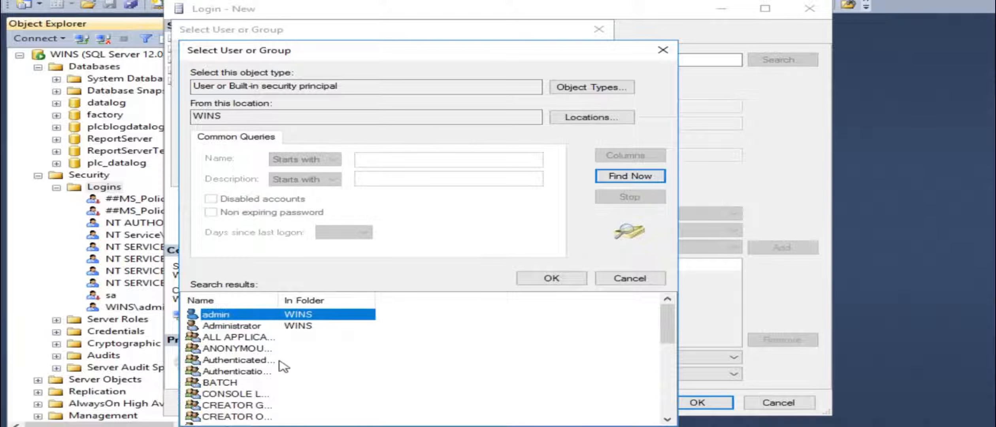
{"action": "scroll", "coordinate": [259, 370], "scroll_direction": "down", "scroll_amount": 3}
{"action": "scroll", "coordinate": [245, 391], "scroll_direction": "down", "scroll_amount": 3}
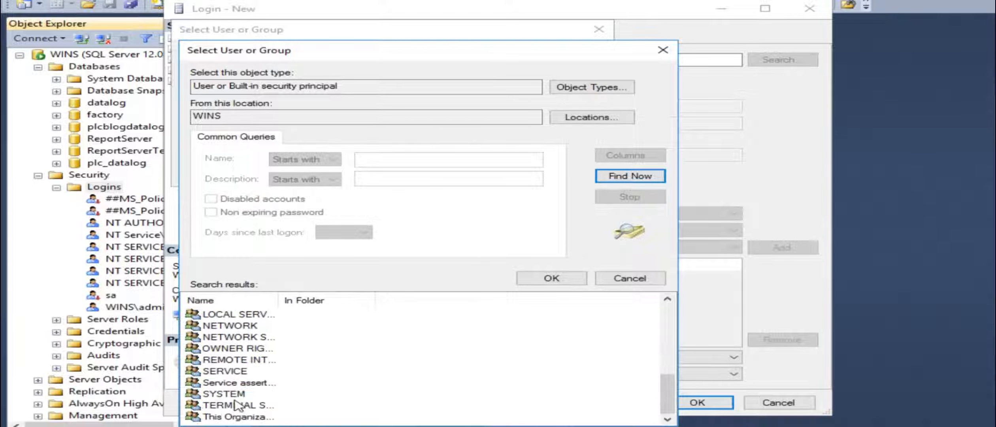
{"action": "left_click", "coordinate": [237, 372]}
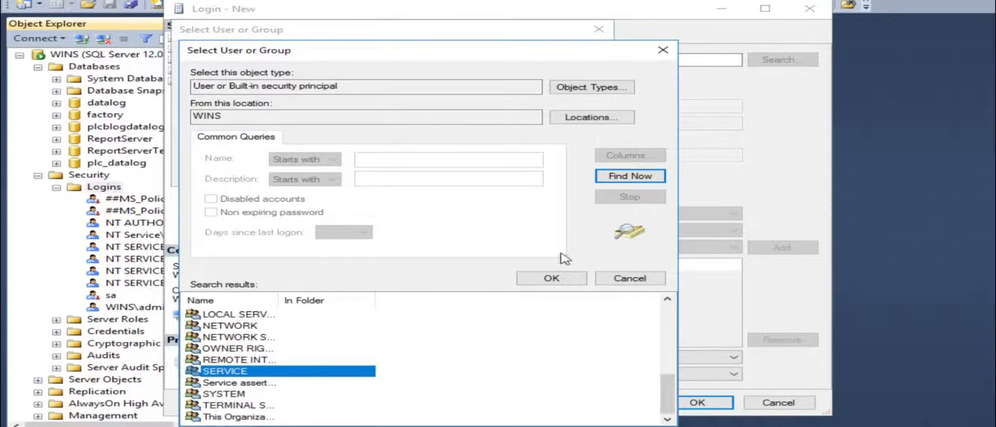
{"action": "double_click", "coordinate": [223, 372]}
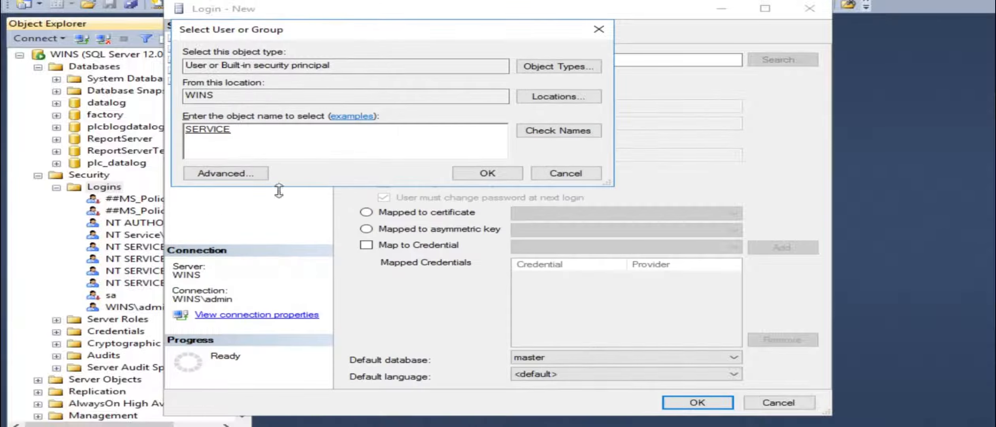
{"action": "left_click", "coordinate": [484, 173]}
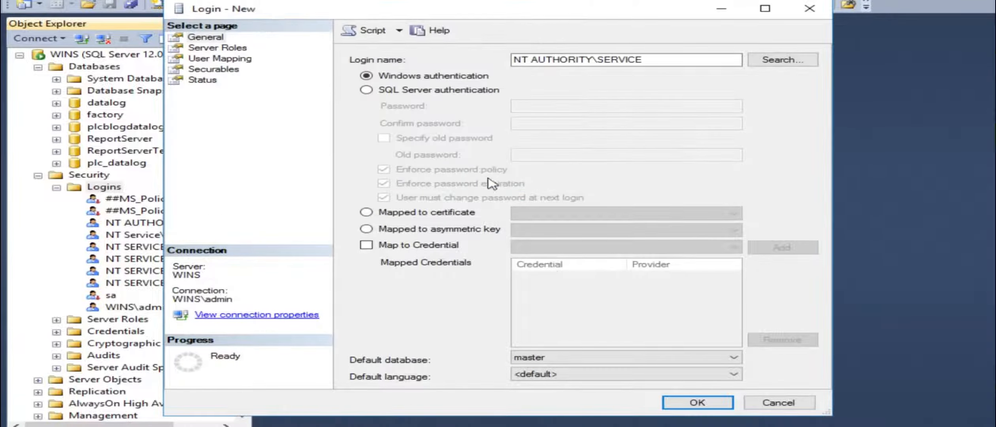
{"action": "left_click", "coordinate": [697, 404]}
Create another Windows-authenticated server login for the built-in LOCAL SERVICE principal.
{"action": "right_click", "coordinate": [102, 191]}
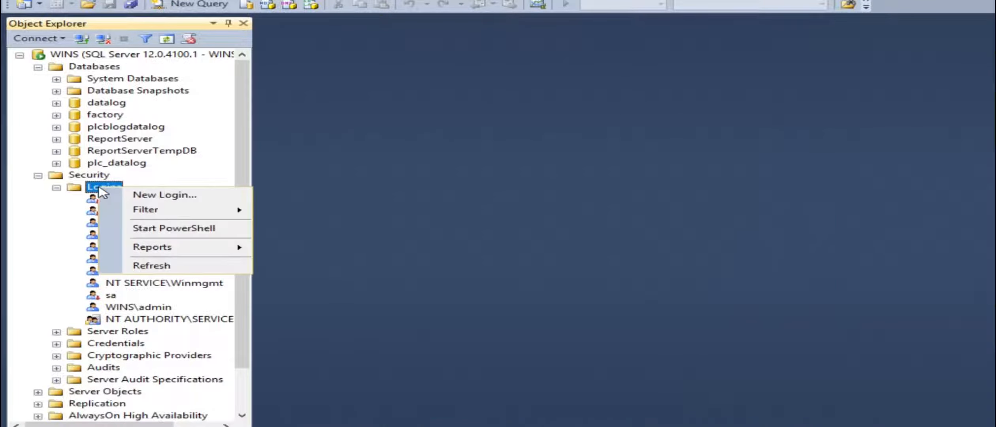
{"action": "left_click", "coordinate": [134, 195]}
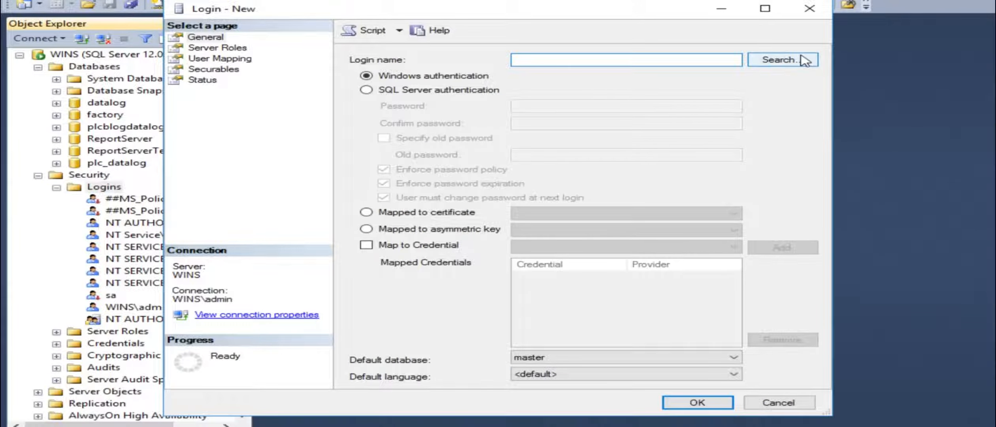
{"action": "left_click", "coordinate": [753, 60]}
{"action": "left_click", "coordinate": [245, 174]}
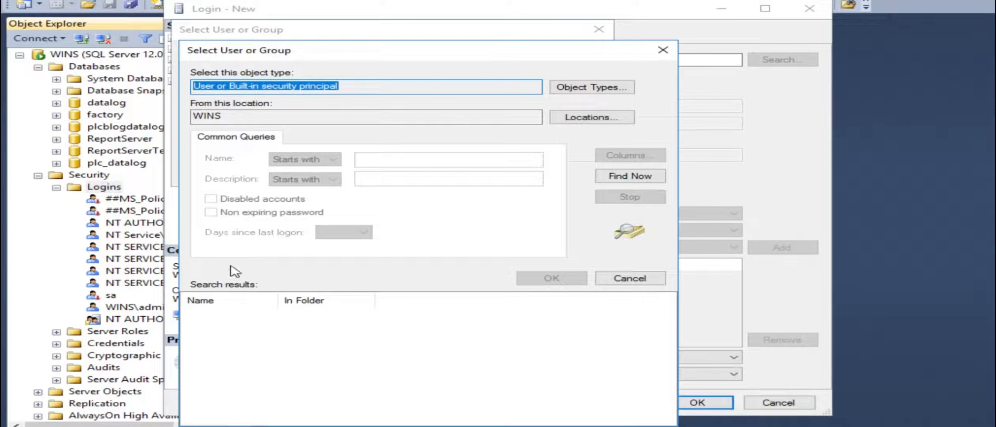
{"action": "left_click", "coordinate": [619, 177]}
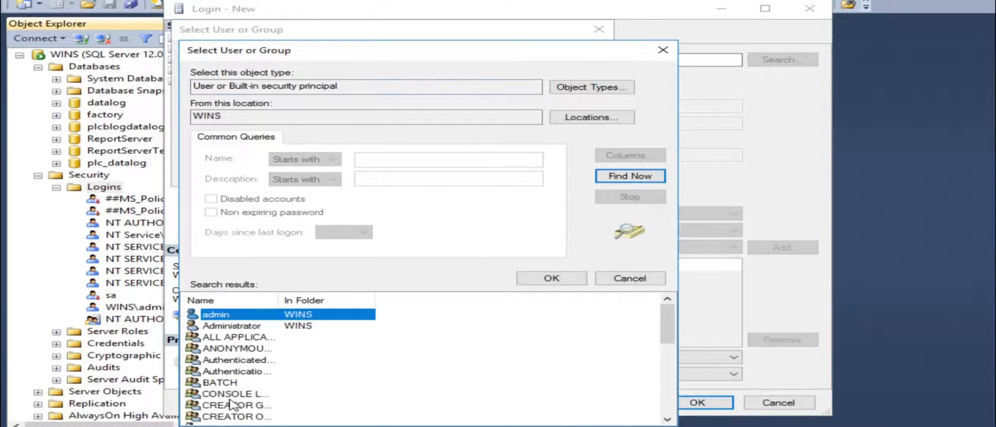
{"action": "scroll", "coordinate": [233, 399], "scroll_direction": "down", "scroll_amount": 1}
{"action": "left_click", "coordinate": [234, 375]}
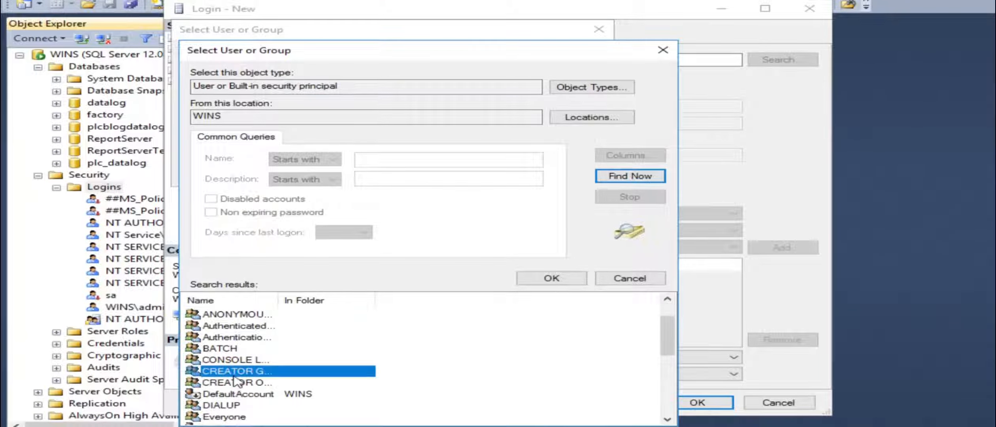
{"action": "key", "text": "l"}
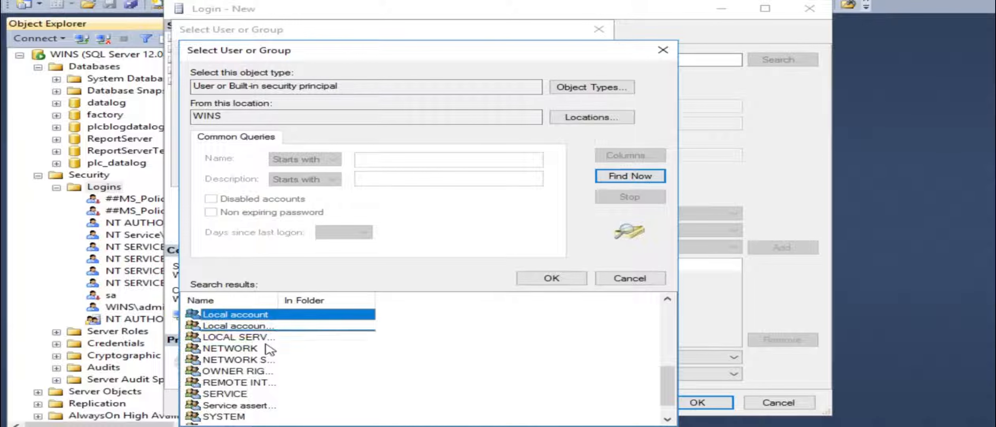
{"action": "key", "text": "l"}
{"action": "double_click", "coordinate": [258, 336]}
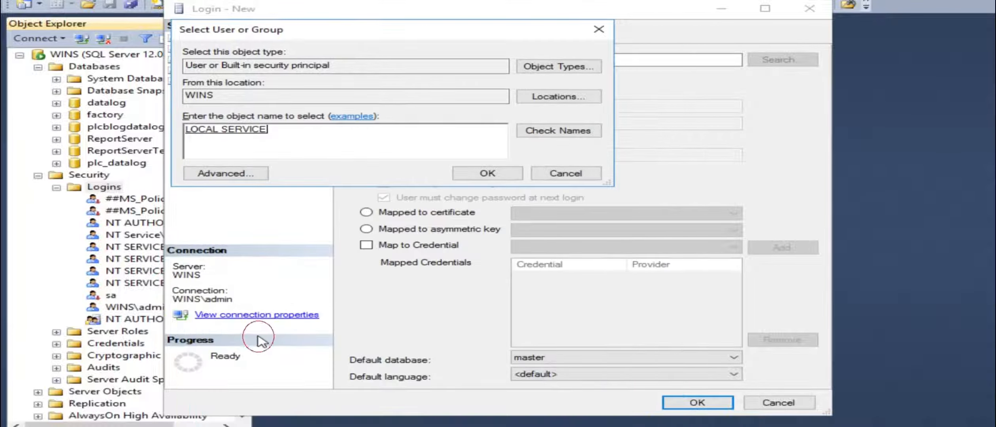
{"action": "left_click", "coordinate": [487, 174]}
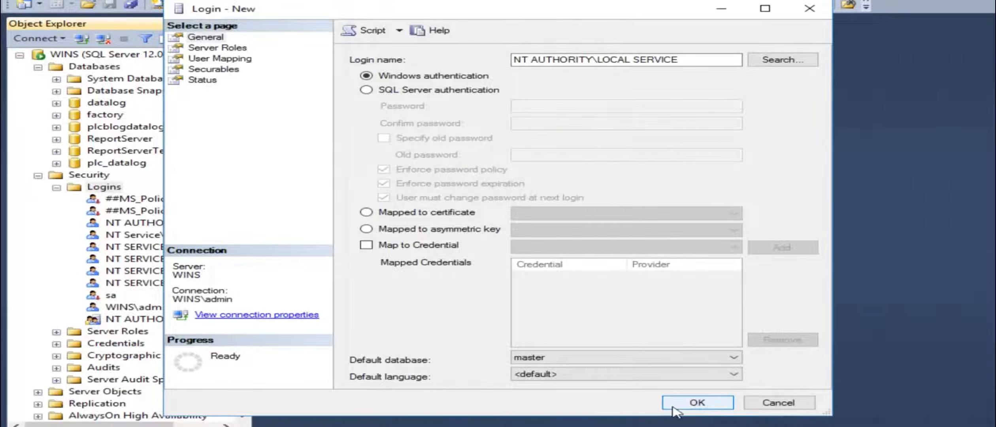
{"action": "left_click", "coordinate": [697, 402]}
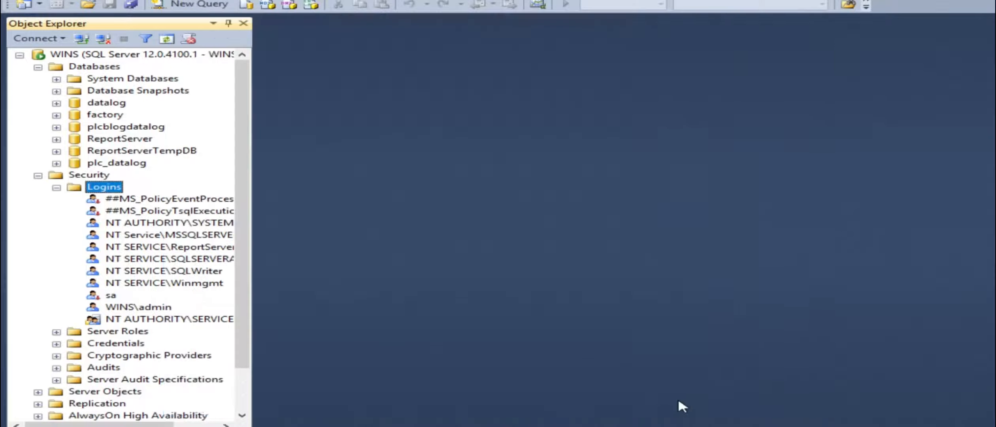
Grant the sysadmin server role to the NT AUTHORITY\SERVICE login.
{"action": "left_click", "coordinate": [143, 320]}
{"action": "double_click", "coordinate": [142, 319]}
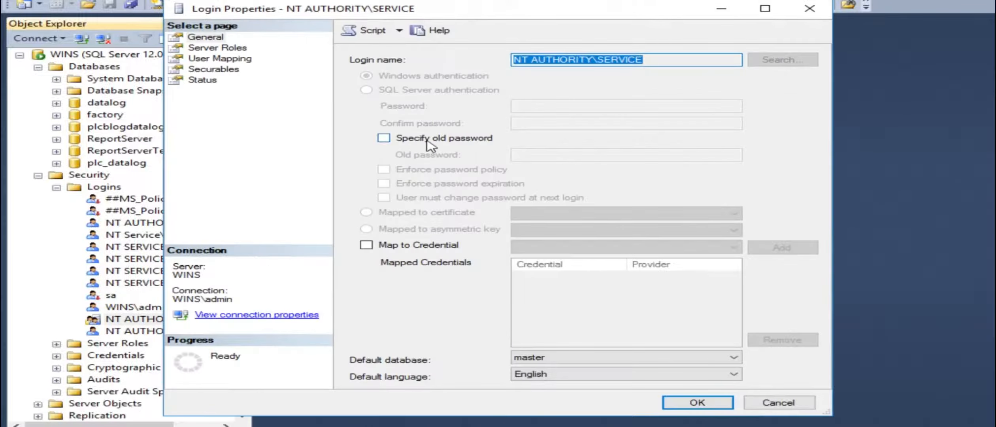
{"action": "left_click", "coordinate": [215, 48]}
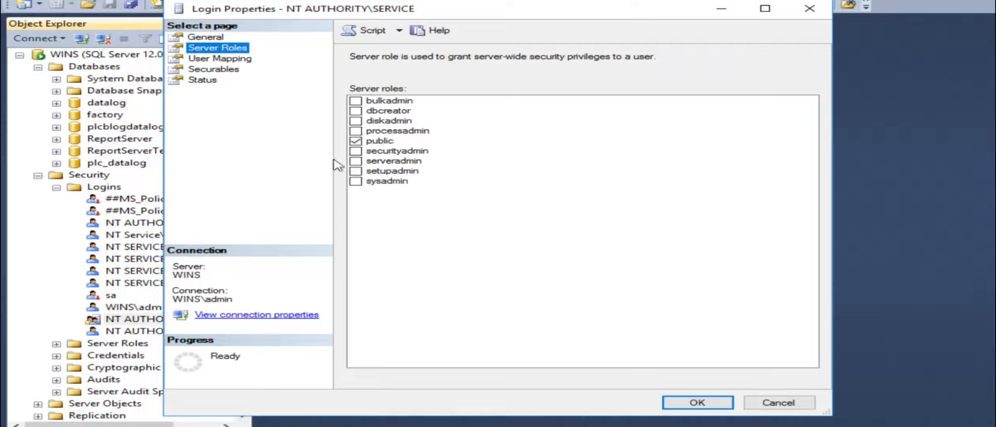
{"action": "left_click", "coordinate": [356, 182]}
{"action": "left_click", "coordinate": [698, 402]}
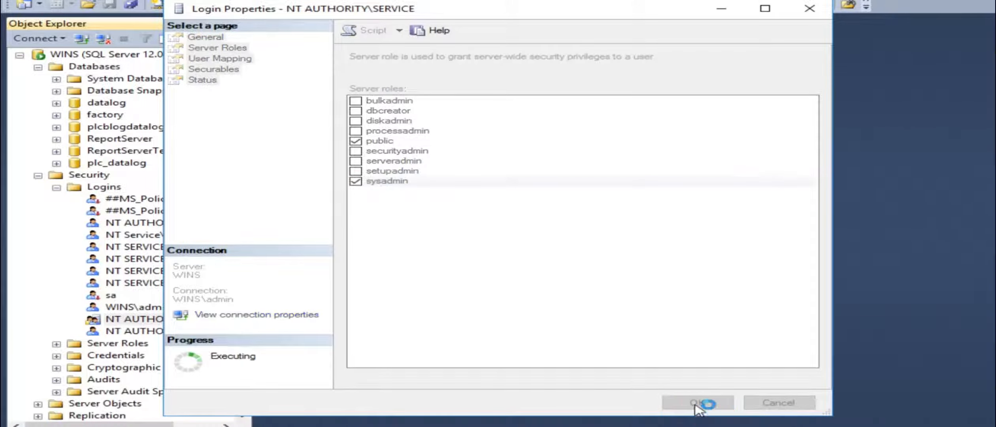
Grant the sysadmin server role to the NT AUTHORITY\LOCAL SERVICE login.
{"action": "left_click", "coordinate": [117, 331]}
{"action": "double_click", "coordinate": [117, 331]}
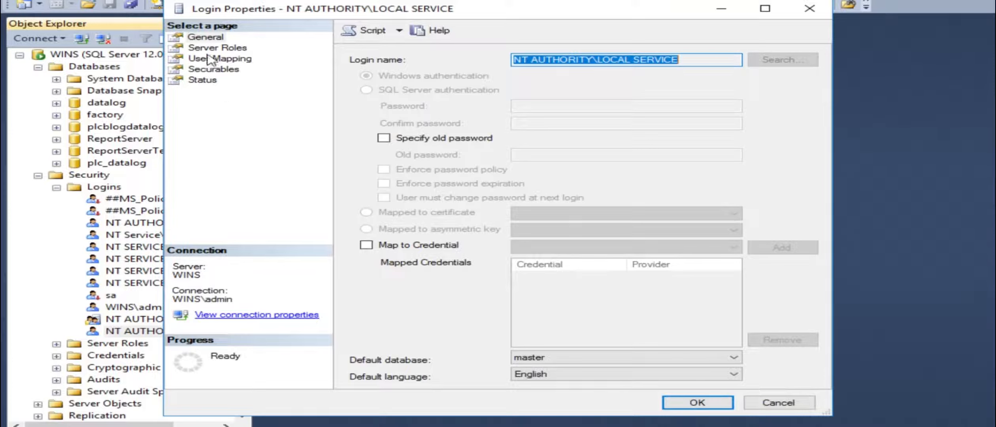
{"action": "left_click", "coordinate": [208, 54]}
{"action": "left_click", "coordinate": [356, 181]}
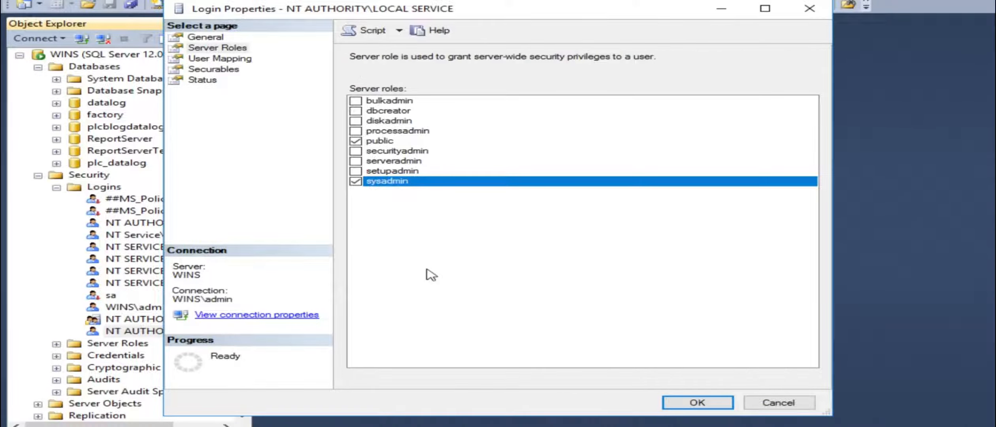
{"action": "left_click", "coordinate": [681, 397]}
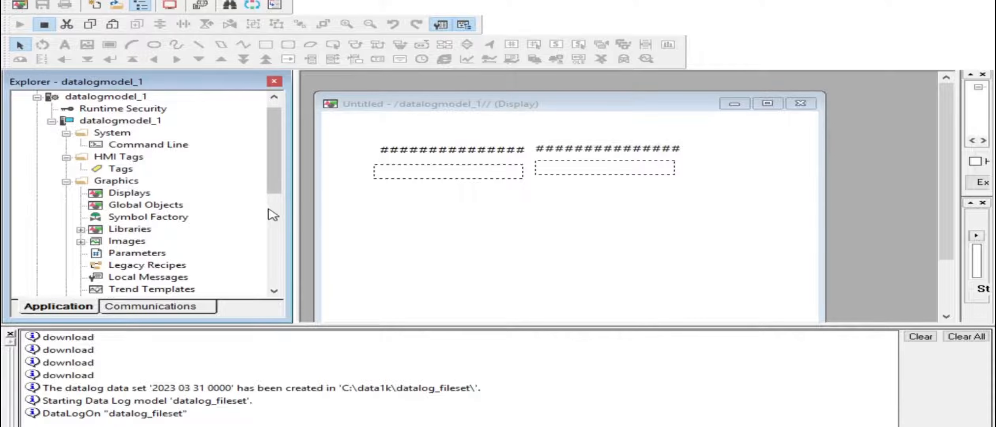
Stop the datalog_fileset data log model.
{"action": "left_click", "coordinate": [274, 223]}
{"action": "right_click", "coordinate": [111, 207]}
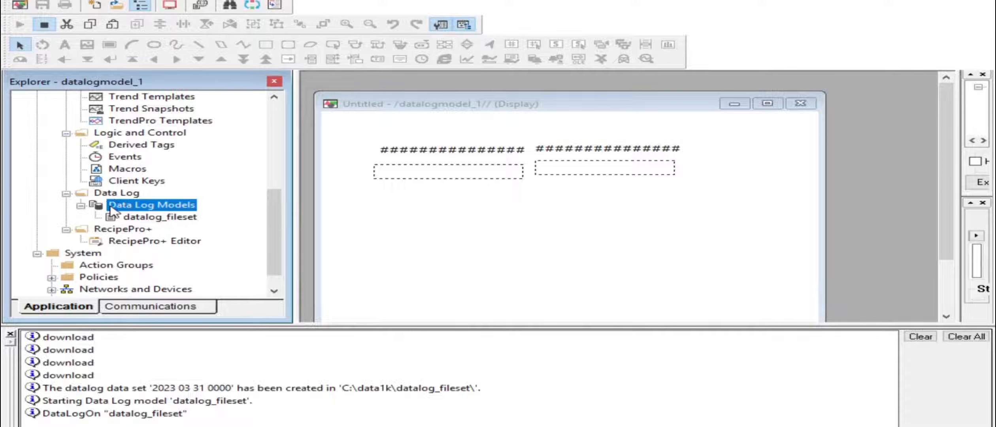
{"action": "left_click", "coordinate": [110, 217]}
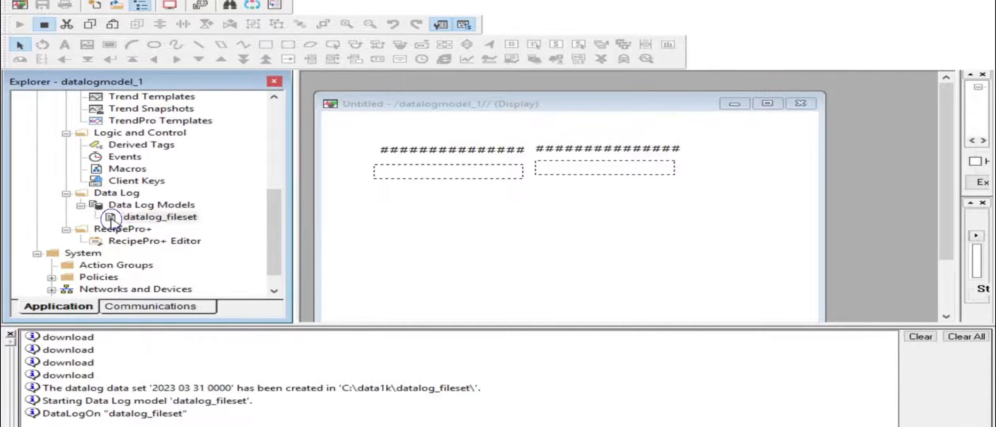
{"action": "right_click", "coordinate": [112, 219]}
{"action": "left_click", "coordinate": [185, 261]}
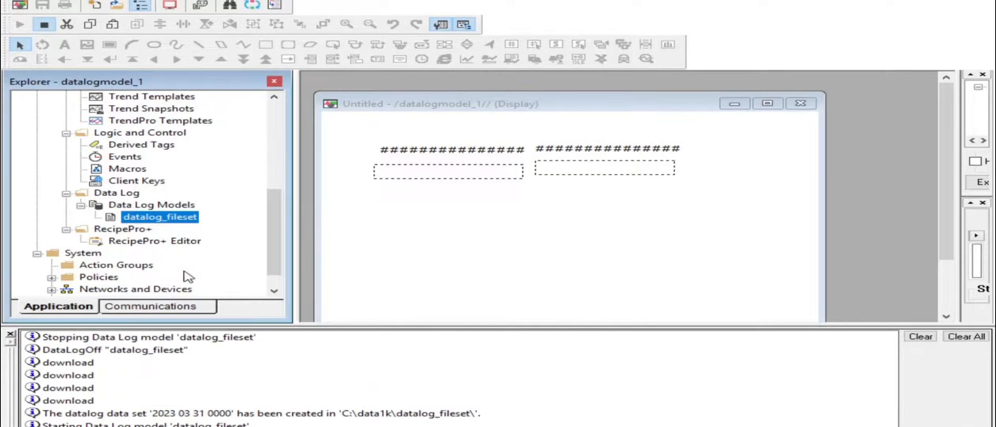
Create a new data log model and set its storage format to ODBC database.
{"action": "left_click", "coordinate": [112, 206]}
{"action": "right_click", "coordinate": [112, 207]}
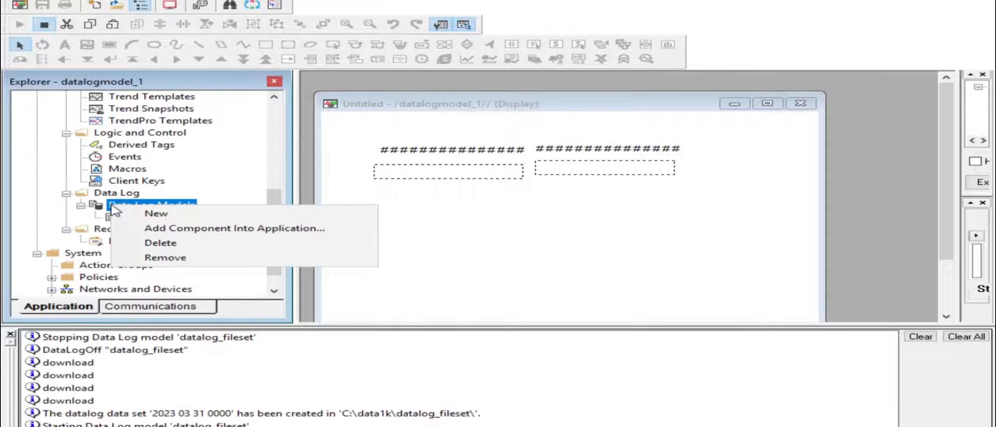
{"action": "left_click", "coordinate": [144, 217]}
{"action": "left_click", "coordinate": [431, 148]}
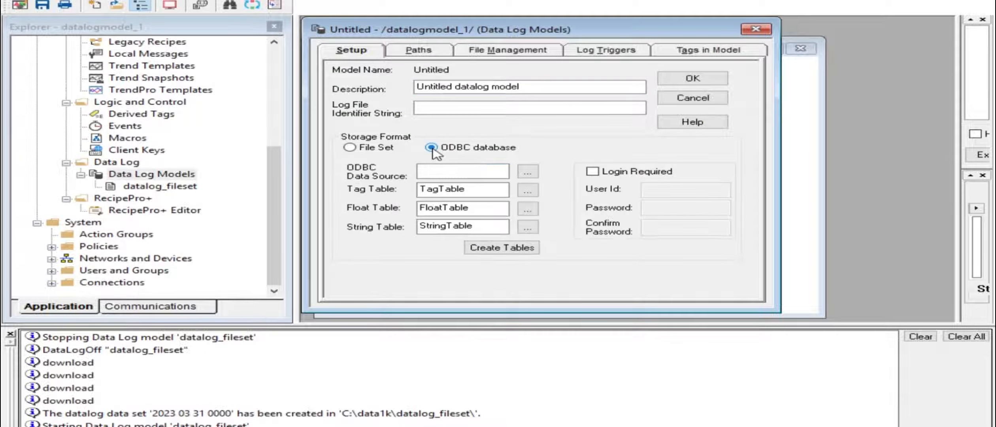
Start a new system data source for the model's ODBC connection, using the SQL Server driver.
{"action": "left_click", "coordinate": [528, 172]}
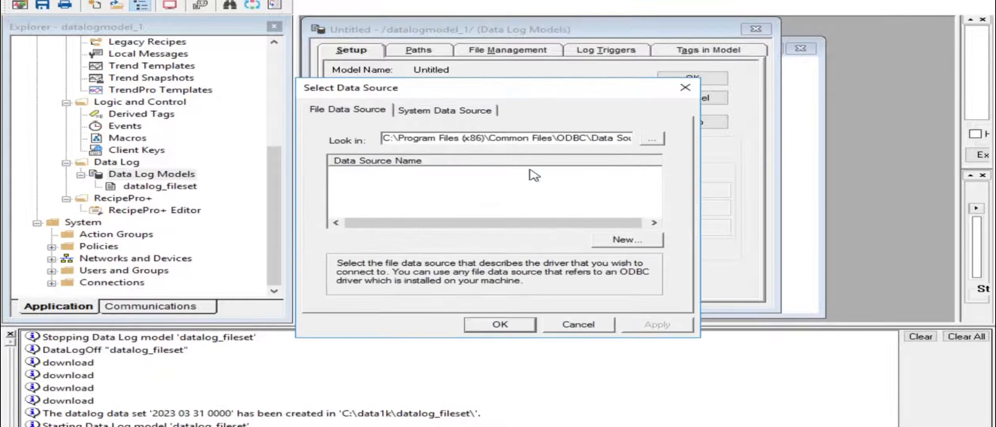
{"action": "left_click", "coordinate": [469, 113]}
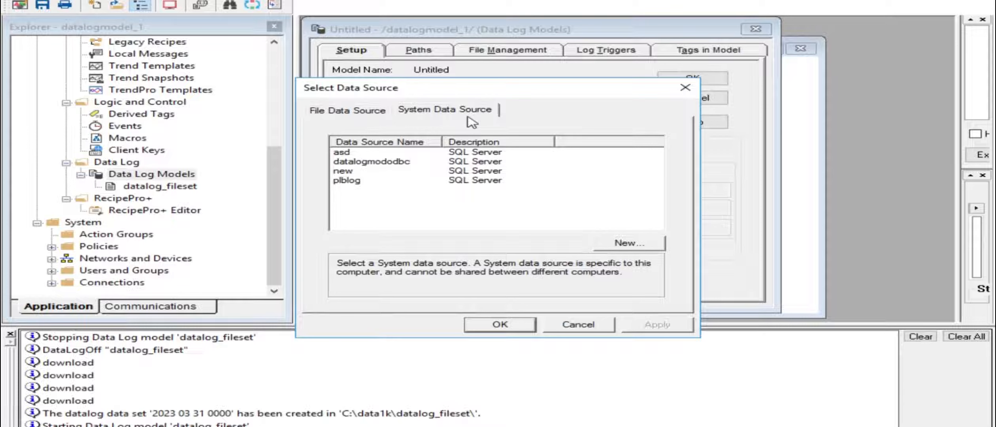
{"action": "left_click", "coordinate": [646, 247]}
{"action": "left_click", "coordinate": [452, 173]}
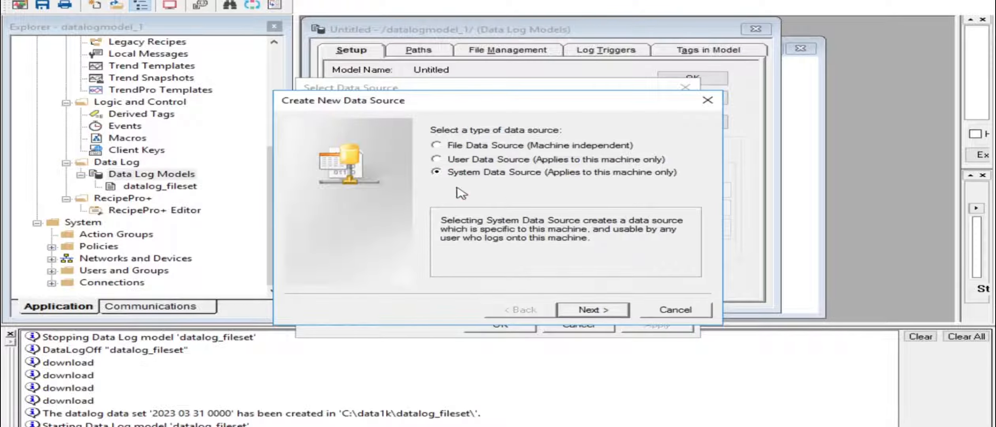
{"action": "left_click", "coordinate": [589, 311]}
{"action": "scroll", "coordinate": [554, 233], "scroll_direction": "down", "scroll_amount": 4}
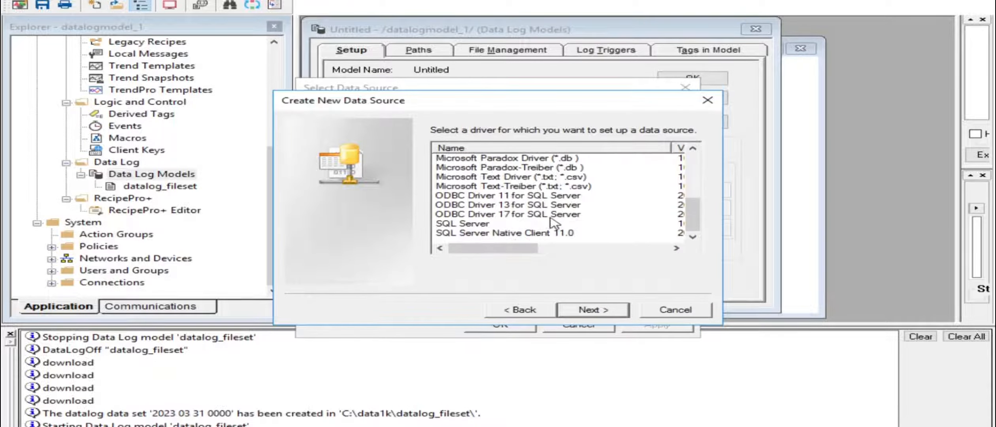
{"action": "left_click", "coordinate": [482, 223]}
{"action": "left_click", "coordinate": [603, 310]}
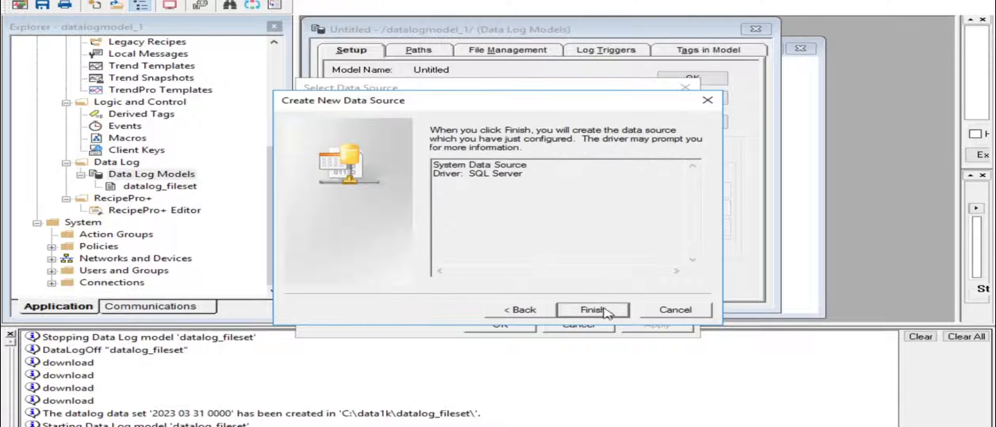
{"action": "left_click", "coordinate": [580, 311]}
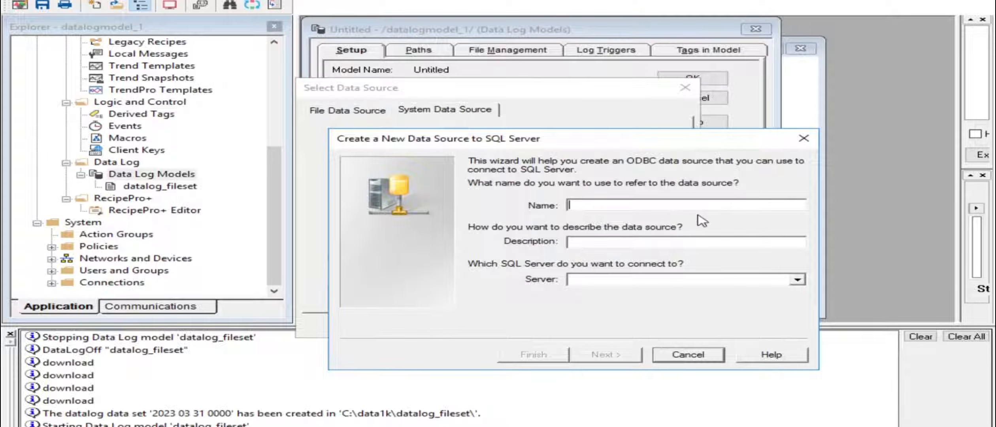
Name the data source plcblog_data and point it at the WINS server with Windows NT authentication.
{"action": "type", "text": "plcblog_data"}
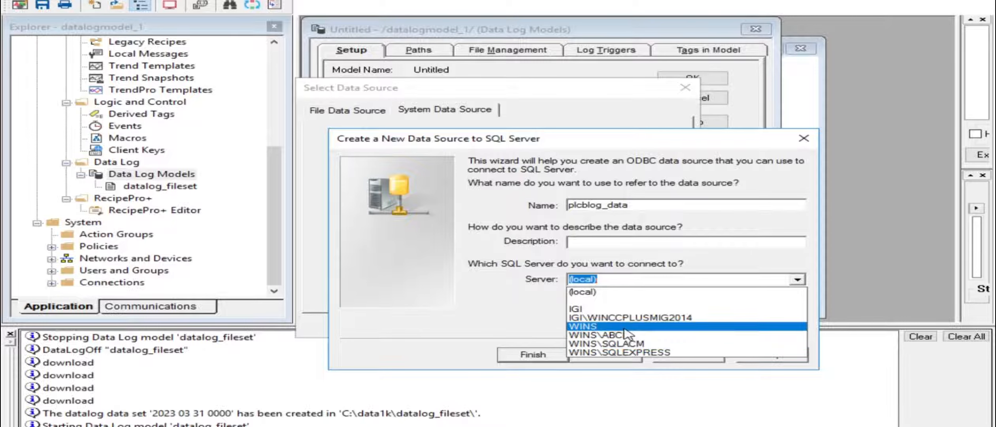
{"action": "left_click", "coordinate": [624, 327]}
{"action": "left_click", "coordinate": [626, 355]}
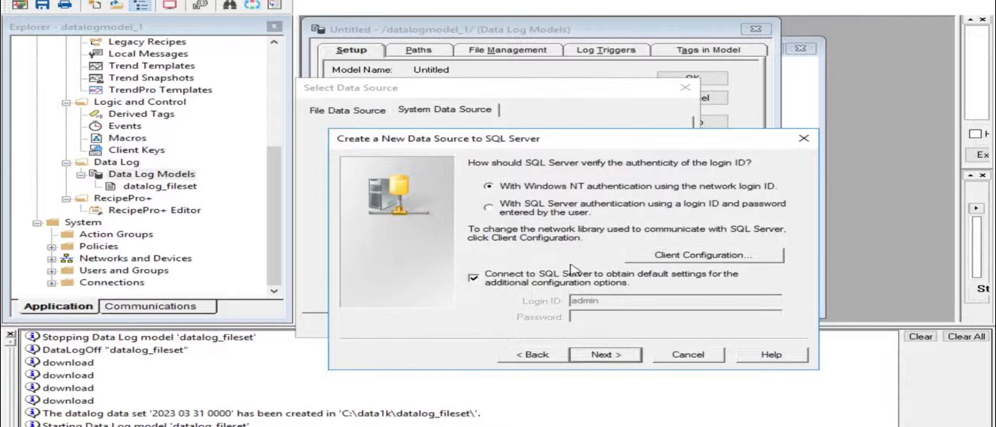
{"action": "left_click", "coordinate": [617, 355]}
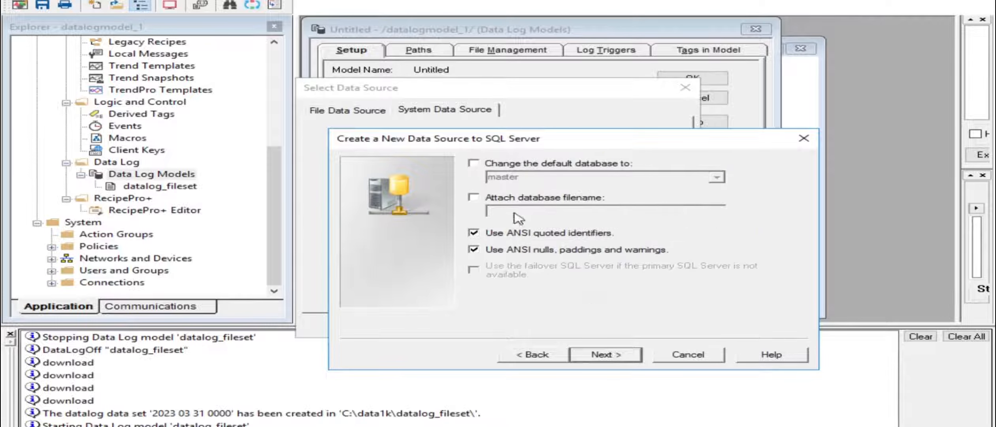
Change the data source's default database to plc_datalog and accept the remaining driver settings.
{"action": "left_click", "coordinate": [474, 163]}
{"action": "left_click", "coordinate": [718, 177]}
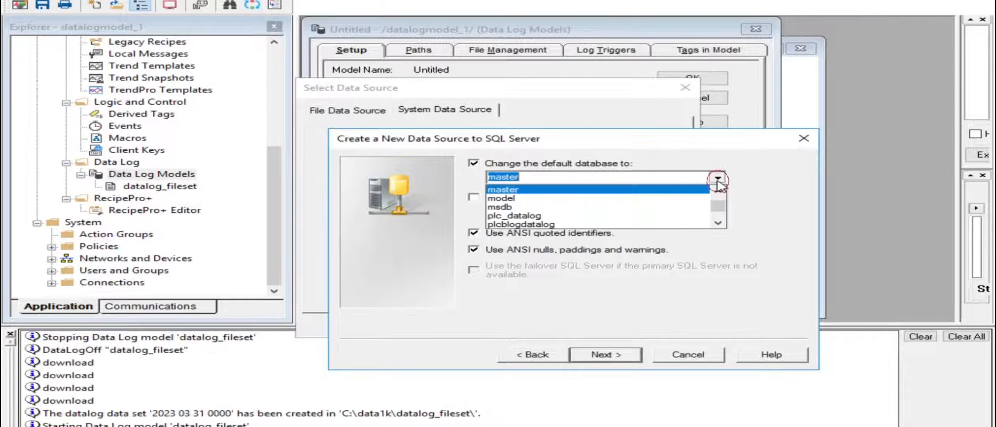
{"action": "left_click", "coordinate": [579, 217]}
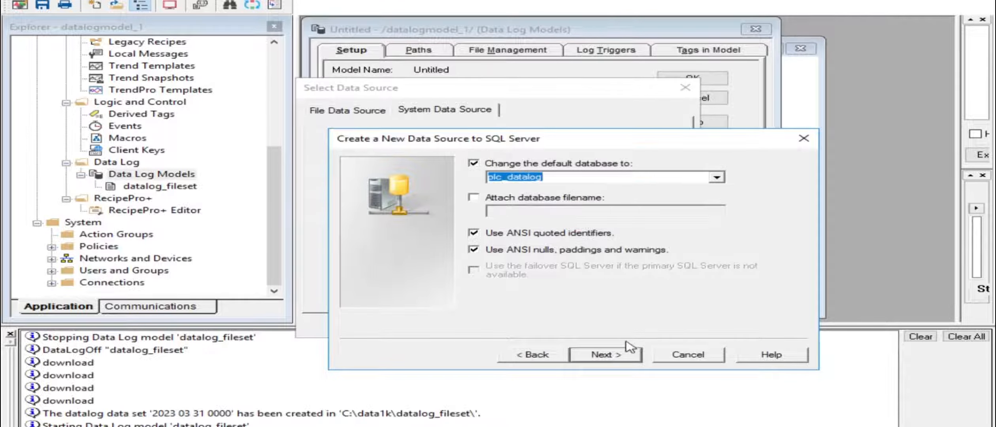
{"action": "left_click", "coordinate": [619, 354]}
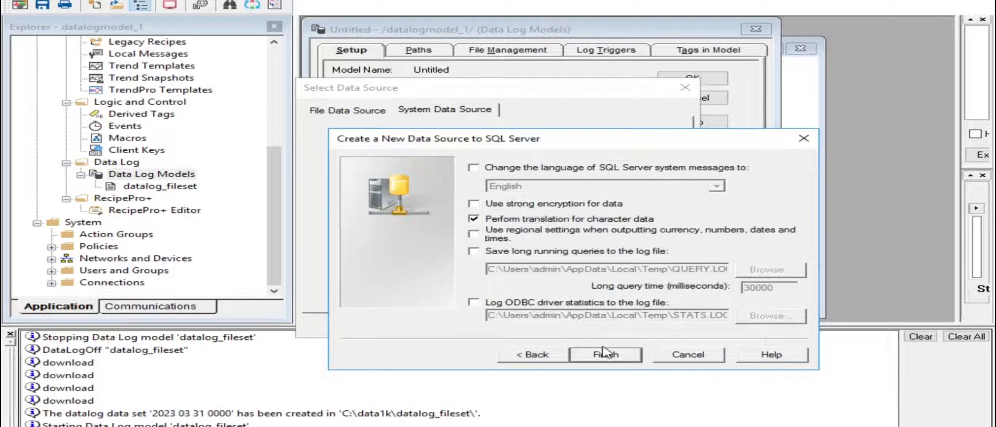
Test the SQL Server data source connection and finish creating the data source.
{"action": "left_click", "coordinate": [604, 353]}
{"action": "left_click", "coordinate": [523, 361]}
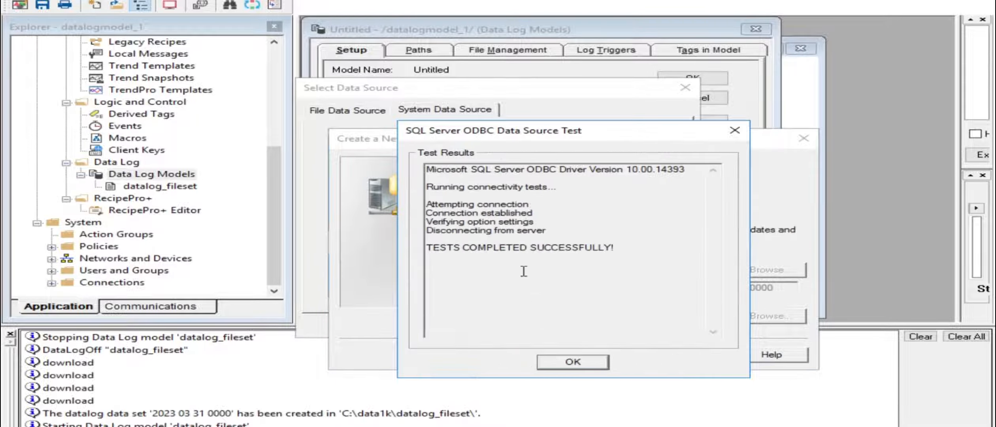
{"action": "left_click_drag", "start_coordinate": [426, 248], "coordinate": [616, 247]}
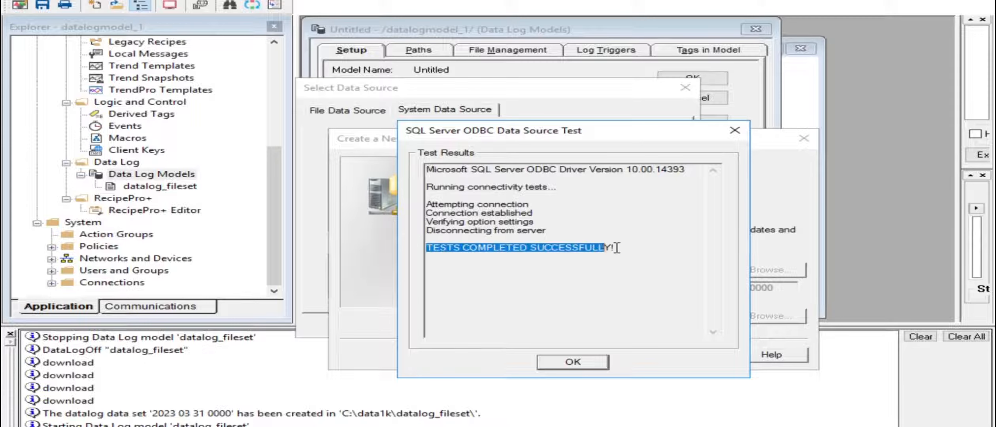
{"action": "left_click", "coordinate": [573, 362]}
{"action": "left_click", "coordinate": [664, 369]}
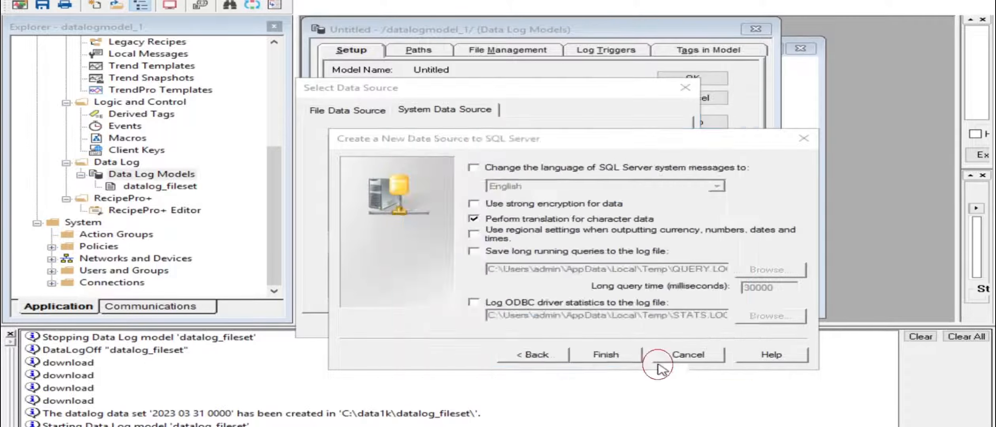
Assign the plcblog_data source to the model and create its tag, float and string tables.
{"action": "left_click", "coordinate": [377, 194]}
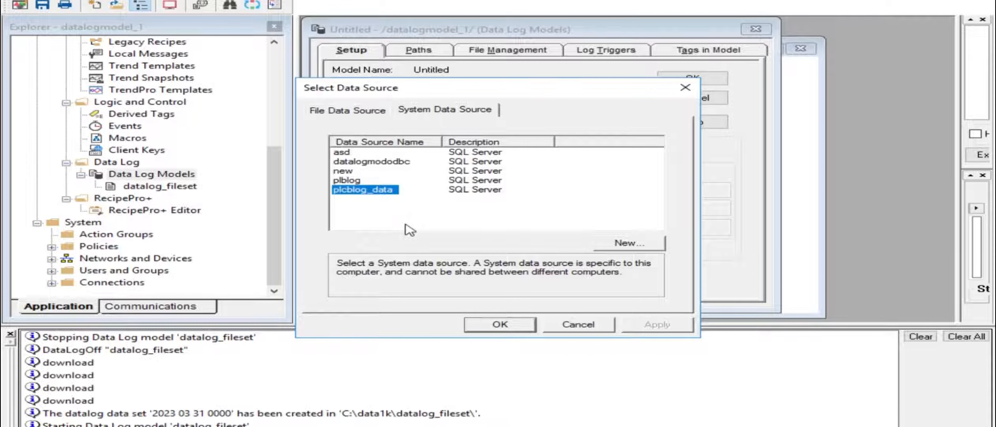
{"action": "left_click", "coordinate": [496, 324]}
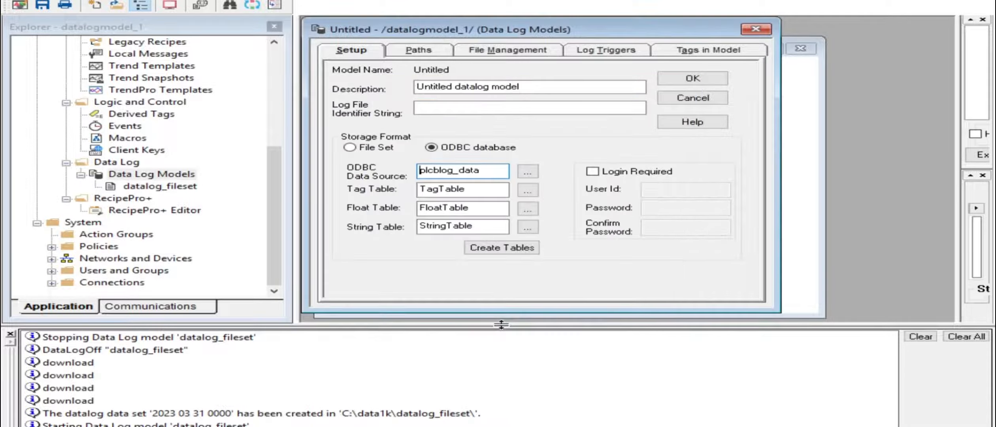
{"action": "left_click", "coordinate": [510, 248]}
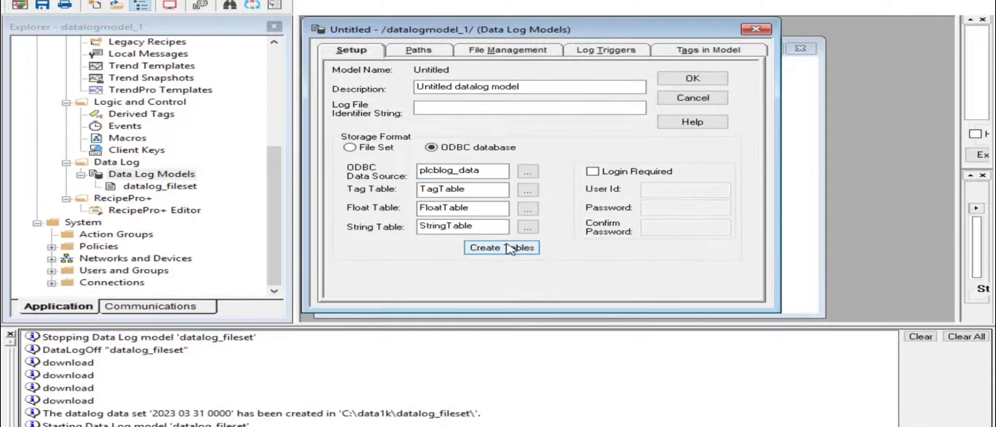
{"action": "left_click", "coordinate": [535, 246]}
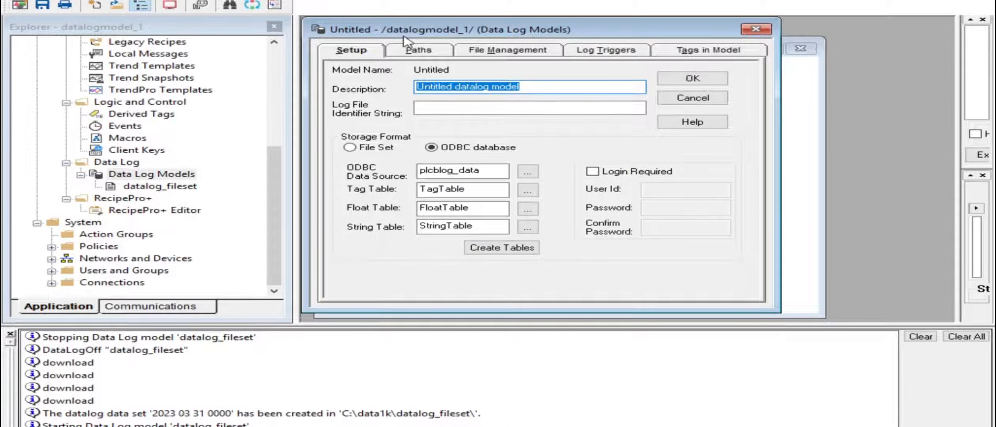
Try the model's ODBC backup path option and switch it back off.
{"action": "left_click", "coordinate": [408, 52]}
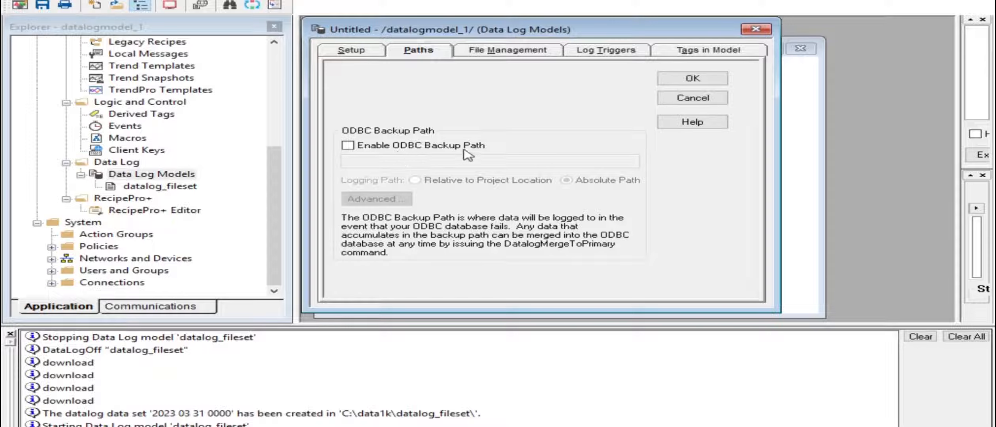
{"action": "left_click", "coordinate": [369, 145]}
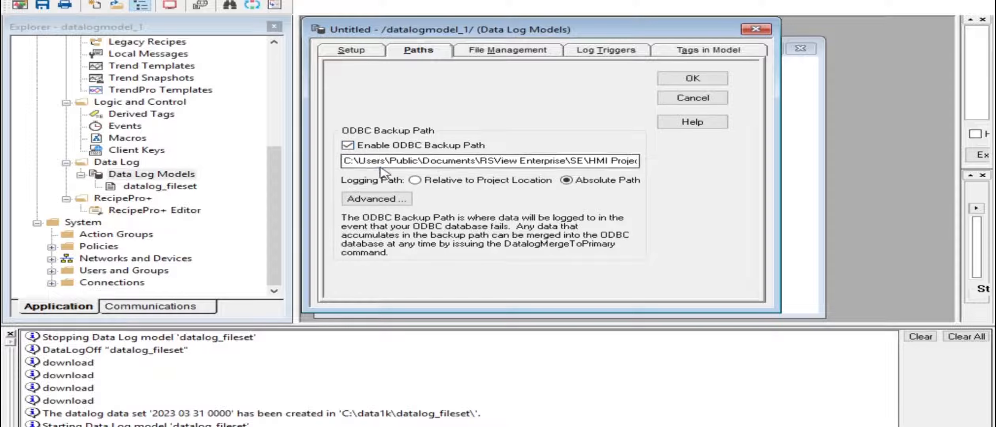
{"action": "left_click", "coordinate": [348, 145]}
Examine the On Change and On Demand log triggers and return the model to Periodic logging.
{"action": "left_click", "coordinate": [492, 52]}
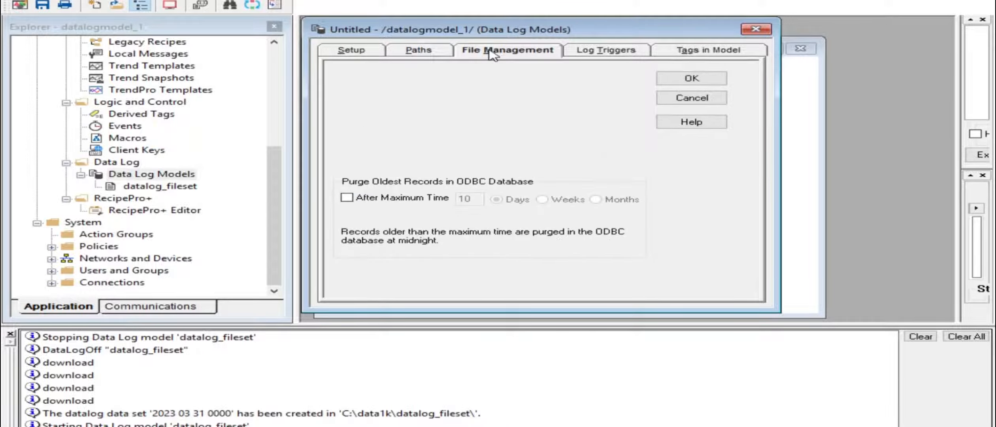
{"action": "left_click", "coordinate": [590, 53]}
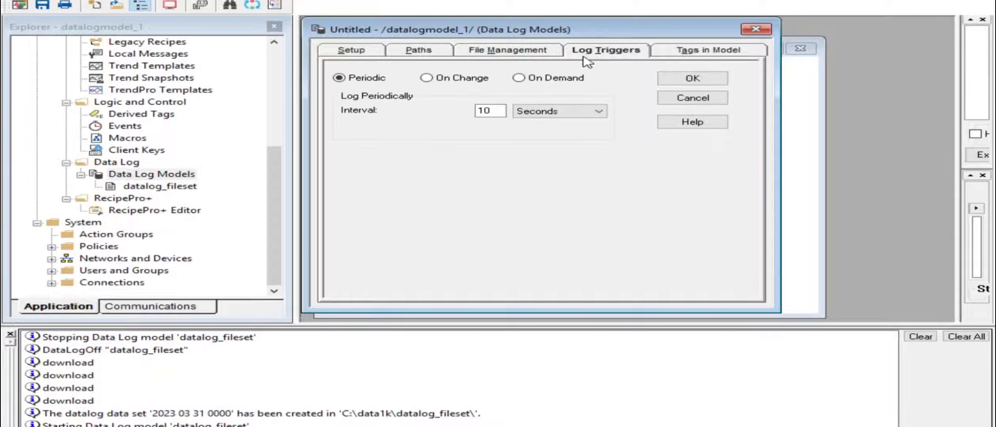
{"action": "left_click", "coordinate": [500, 111]}
{"action": "left_click", "coordinate": [429, 79]}
{"action": "left_click", "coordinate": [558, 79]}
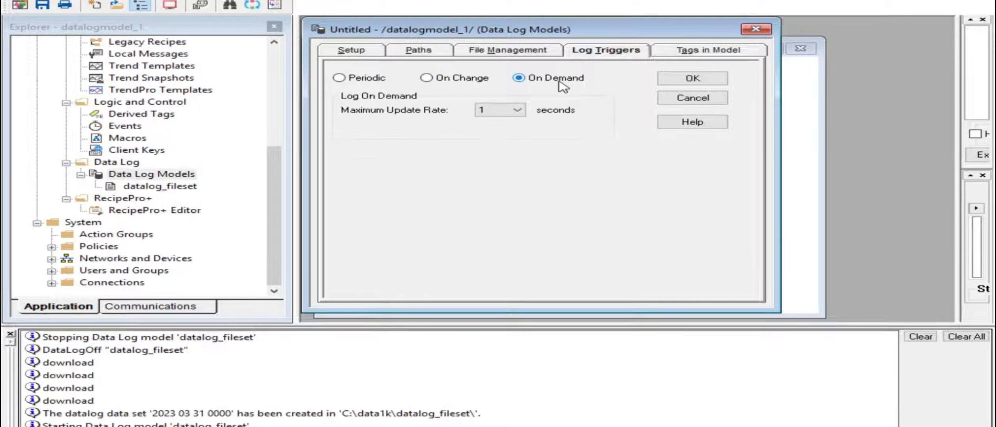
{"action": "left_click", "coordinate": [336, 73]}
{"action": "left_click", "coordinate": [340, 78]}
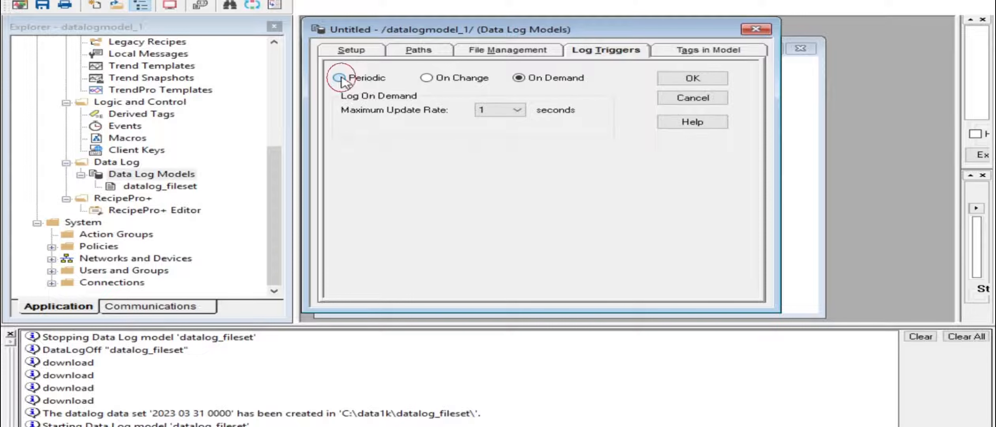
Try the option that purges the oldest ODBC records after a maximum time and switch it back off.
{"action": "left_click", "coordinate": [538, 56]}
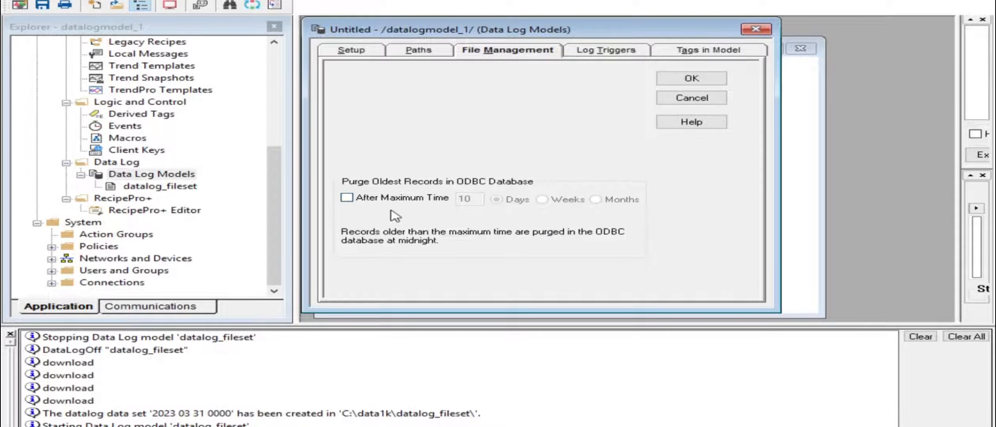
{"action": "left_click", "coordinate": [347, 197]}
{"action": "left_click", "coordinate": [348, 198]}
{"action": "left_click", "coordinate": [608, 55]}
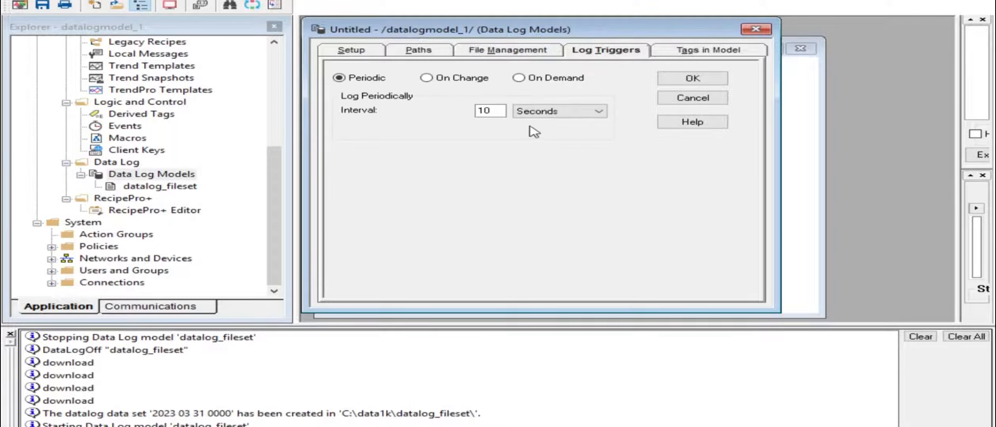
Add the motor_current and motor_hp tags to the data log model.
{"action": "left_click", "coordinate": [714, 50]}
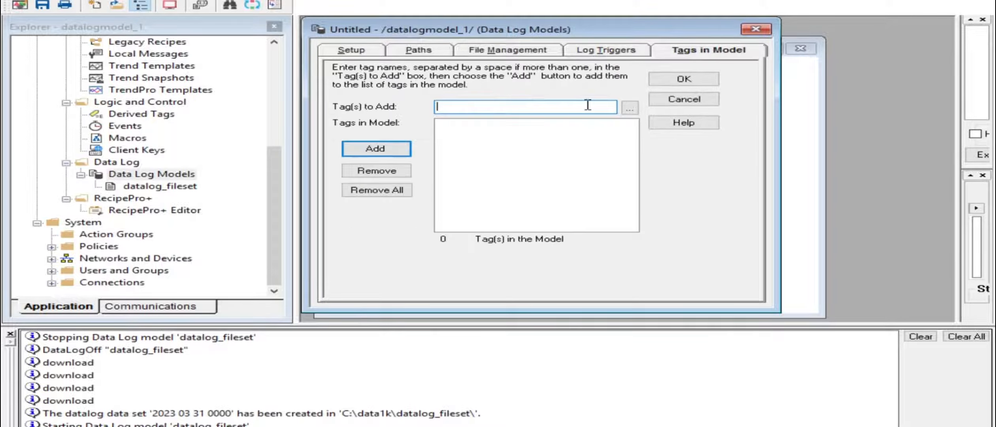
{"action": "left_click", "coordinate": [630, 106]}
{"action": "left_click", "coordinate": [510, 98]}
{"action": "left_click", "coordinate": [510, 109]}
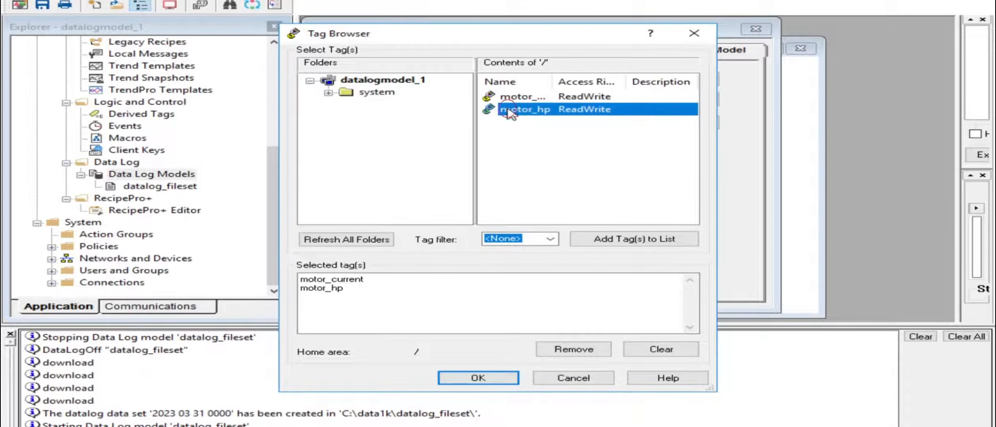
{"action": "left_click", "coordinate": [476, 379]}
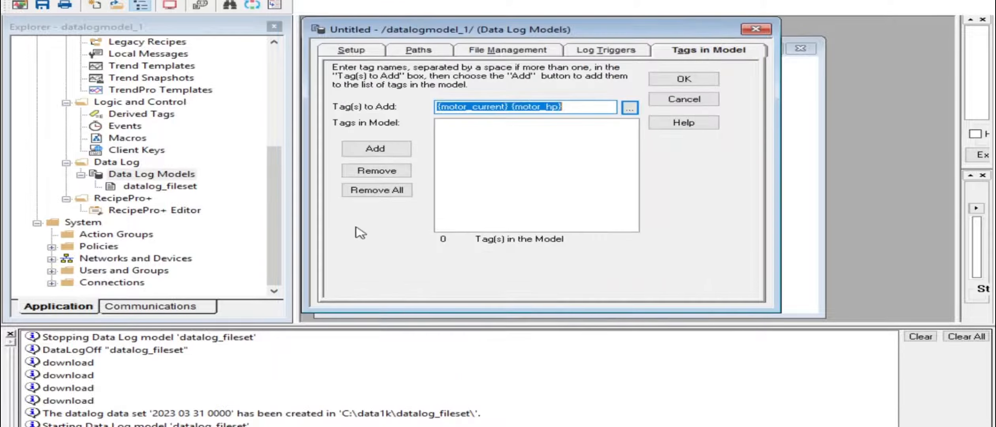
{"action": "left_click", "coordinate": [375, 148]}
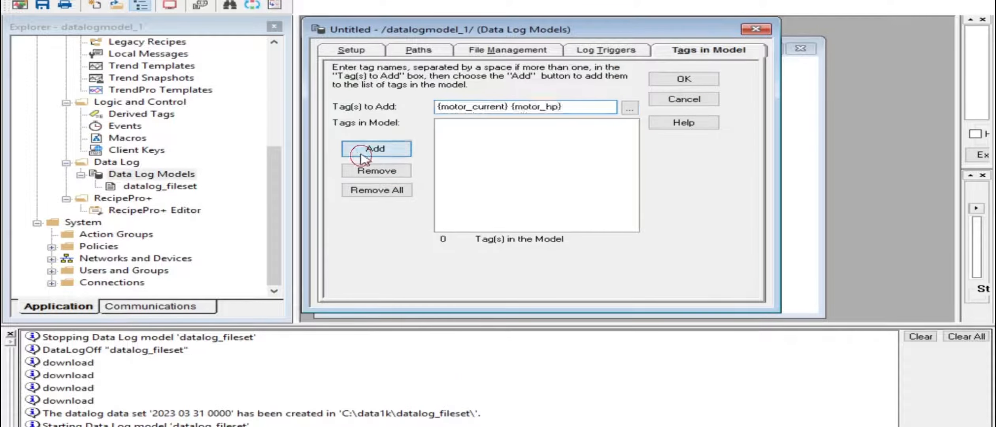
Save the data log model as datalog_sql and reopen it briefly to check its setup.
{"action": "left_click", "coordinate": [677, 79]}
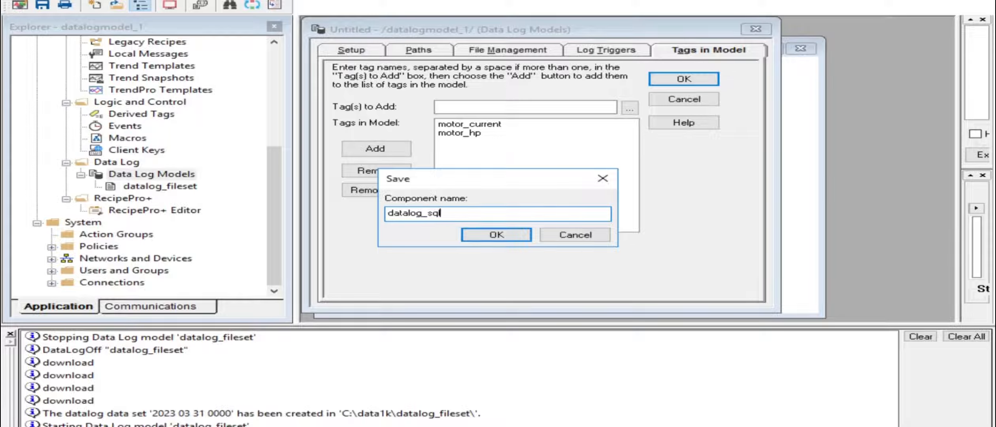
{"action": "left_click", "coordinate": [494, 235]}
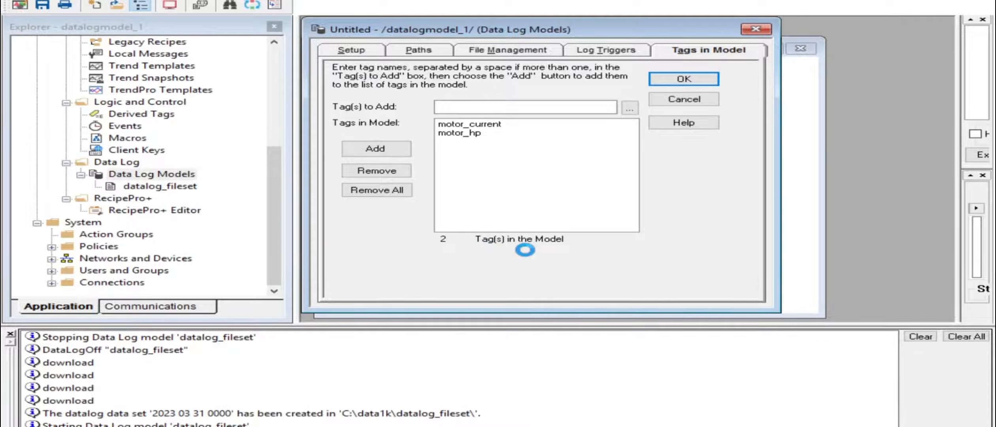
{"action": "left_click", "coordinate": [153, 255]}
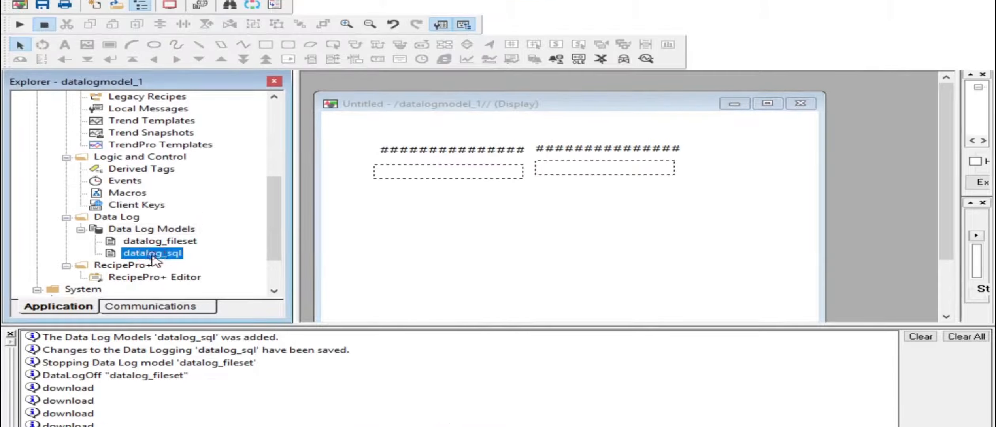
{"action": "double_click", "coordinate": [152, 254]}
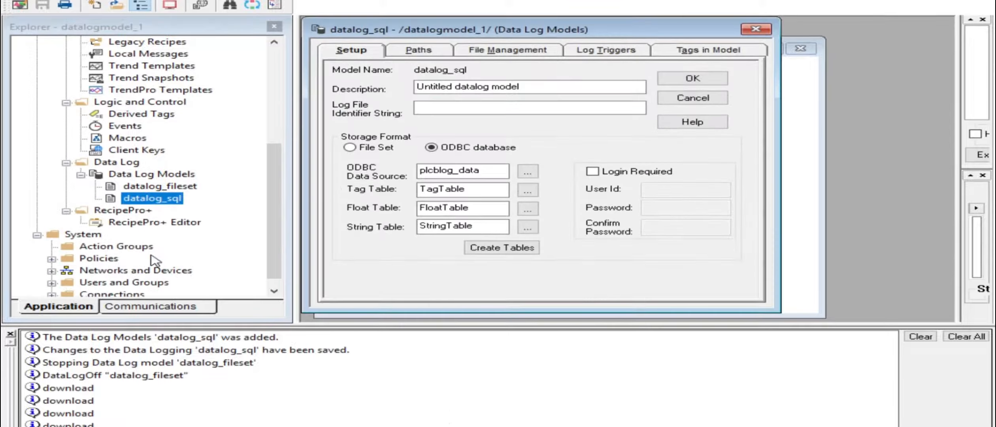
{"action": "left_click", "coordinate": [748, 35]}
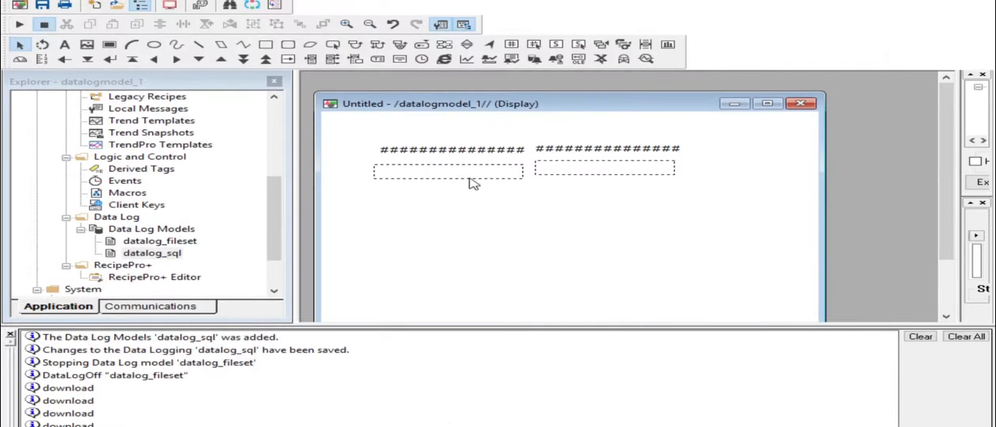
Start logging with the datalog_sql model.
{"action": "left_click", "coordinate": [152, 253]}
{"action": "right_click", "coordinate": [158, 257]}
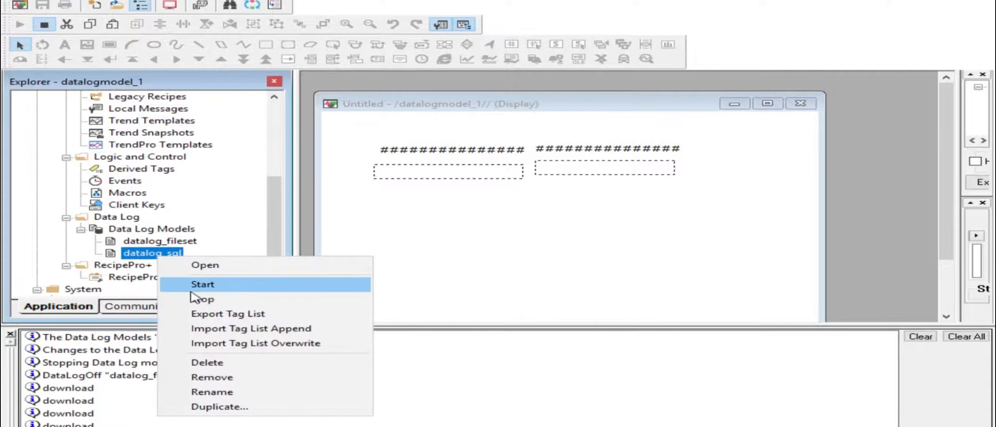
{"action": "left_click", "coordinate": [212, 285]}
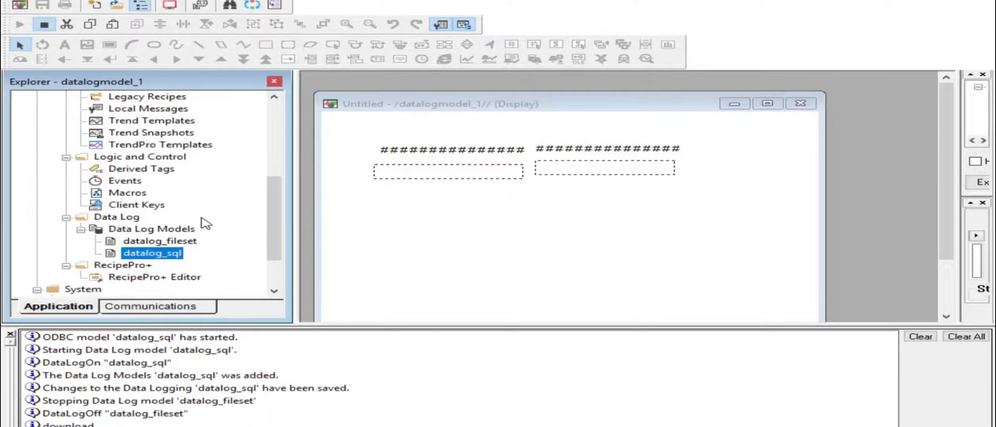
Test-run the display and select its two numeric inputs in turn.
{"action": "left_click", "coordinate": [473, 213]}
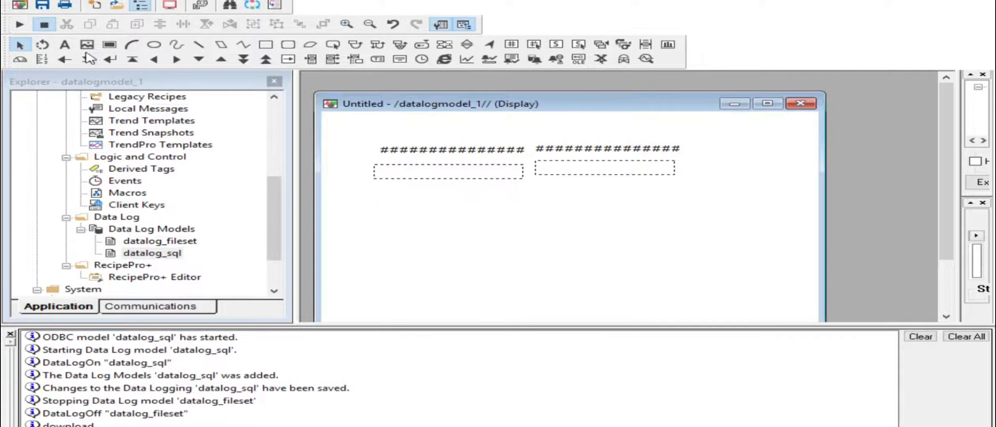
{"action": "left_click", "coordinate": [20, 24]}
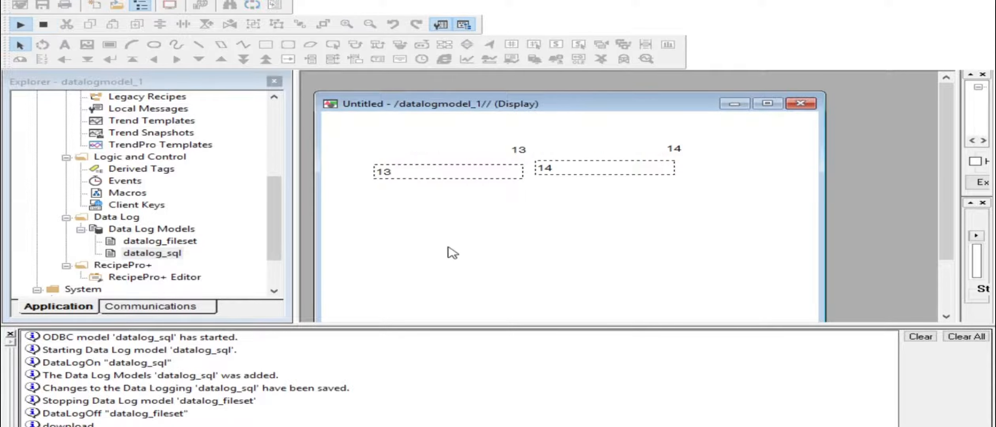
{"action": "left_click", "coordinate": [445, 174]}
{"action": "left_click", "coordinate": [557, 175]}
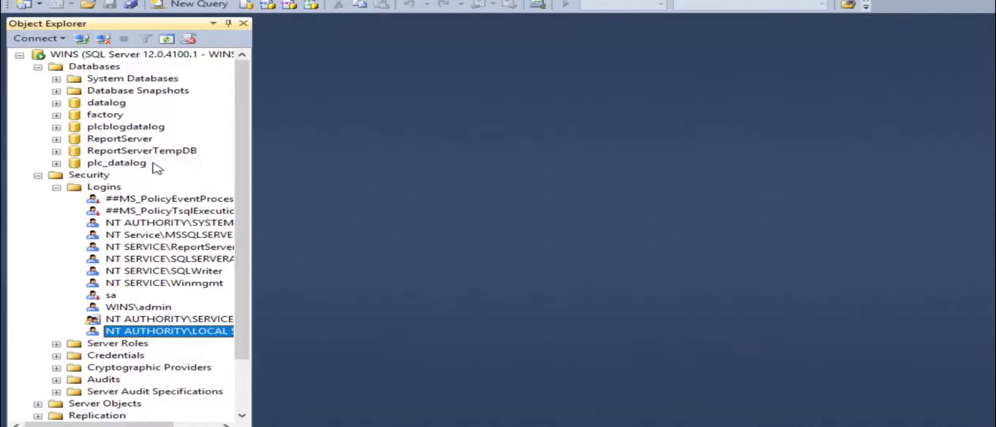
Switch to SQL Server Management Studio and list the top 1000 rows of FloatTable and TagTable in the plc_datalog database.
{"action": "left_click", "coordinate": [56, 162]}
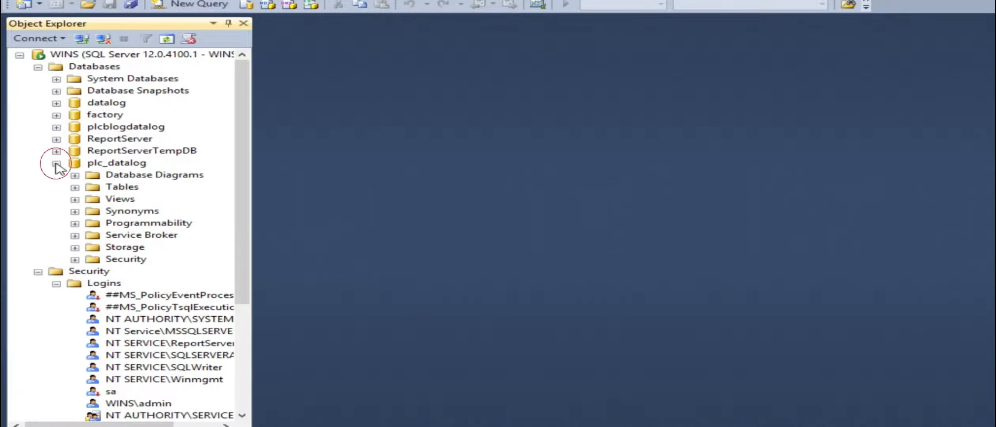
{"action": "left_click", "coordinate": [75, 187]}
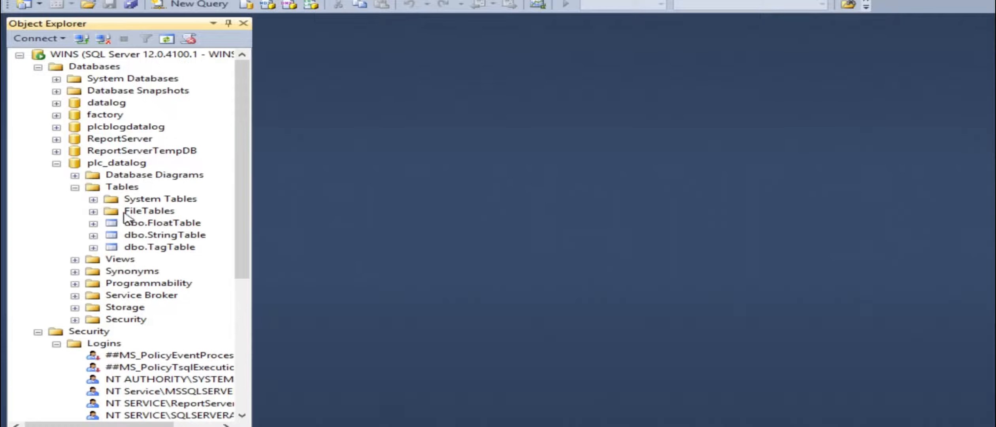
{"action": "left_click", "coordinate": [152, 226]}
{"action": "right_click", "coordinate": [153, 232]}
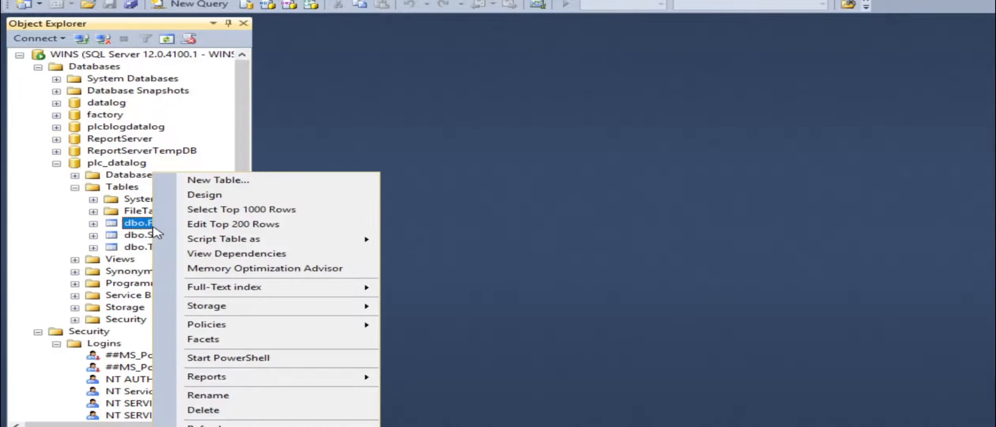
{"action": "left_click", "coordinate": [223, 211]}
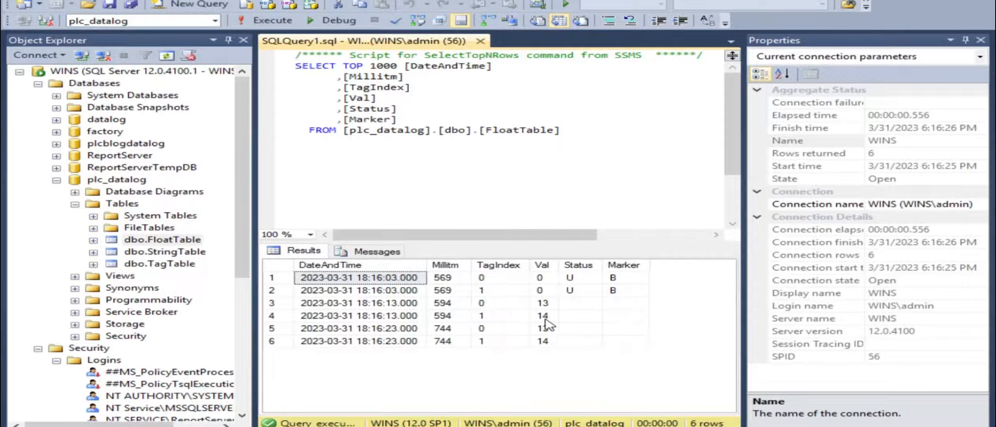
{"action": "right_click", "coordinate": [145, 264]}
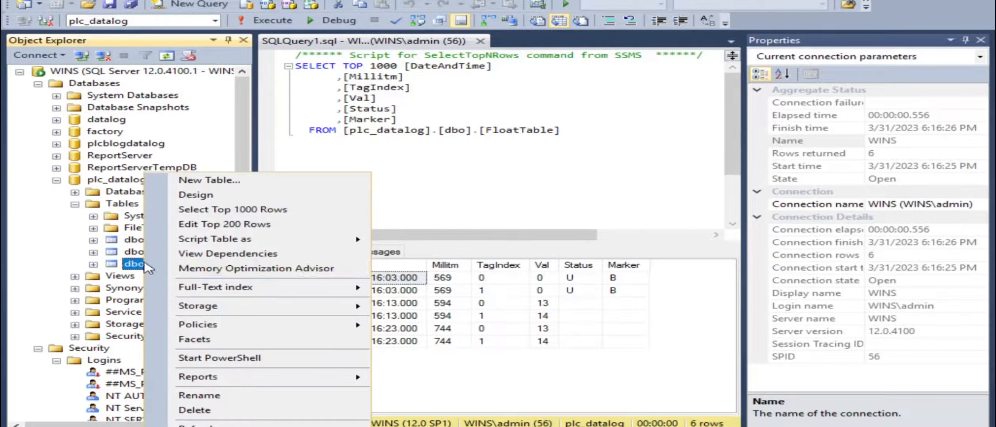
{"action": "left_click", "coordinate": [185, 212]}
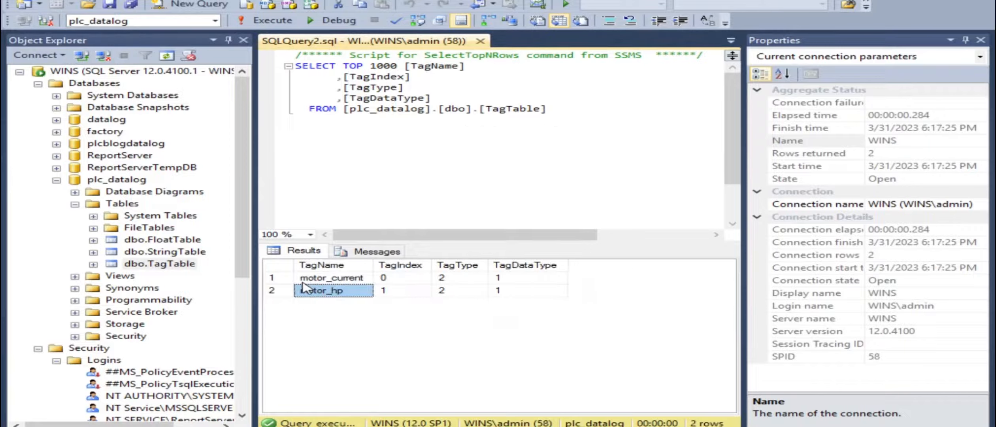
Query the top 1000 rows of FloatTable again and check the most recent log entries.
{"action": "left_click", "coordinate": [151, 255]}
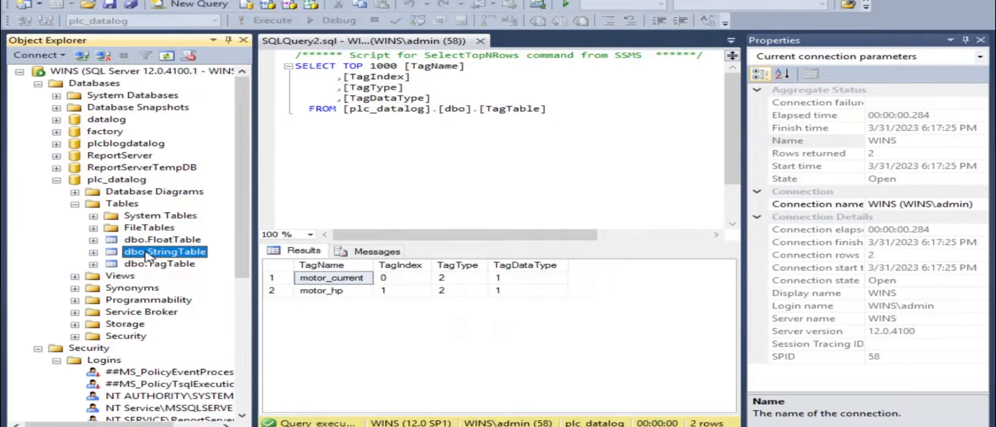
{"action": "double_click", "coordinate": [147, 240]}
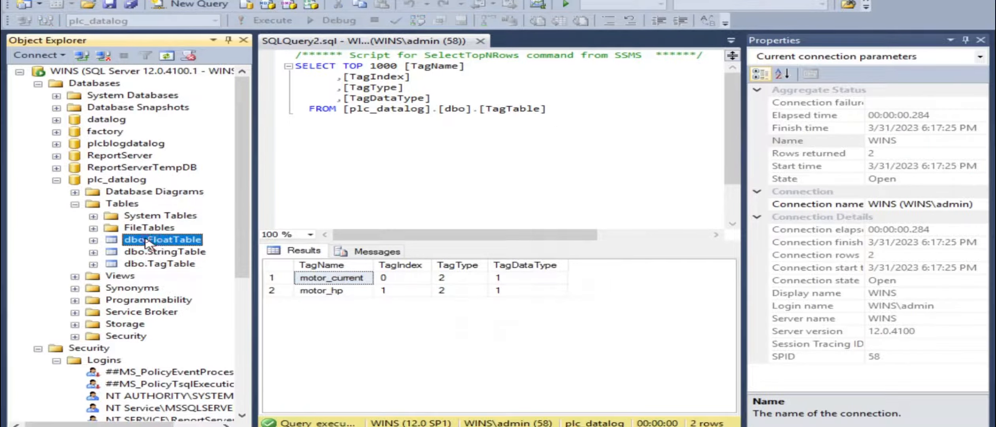
{"action": "right_click", "coordinate": [173, 245]}
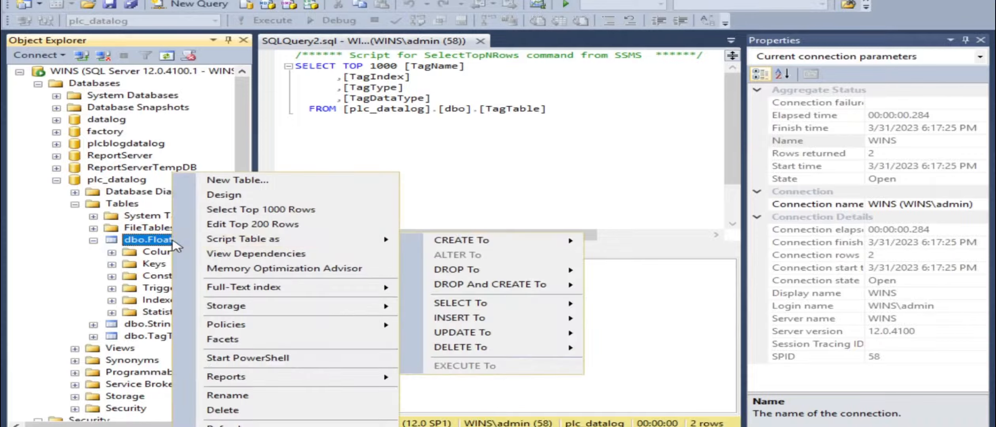
{"action": "left_click", "coordinate": [264, 210]}
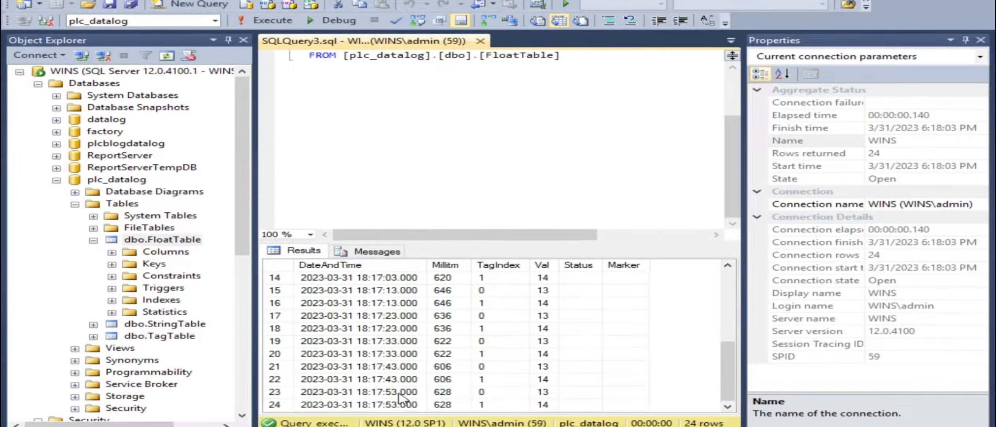
Switch back to FactoryTalk View and set motor_current to 12 and motor_hp to 45 in the running display.
{"action": "key", "text": "alt+Tab"}
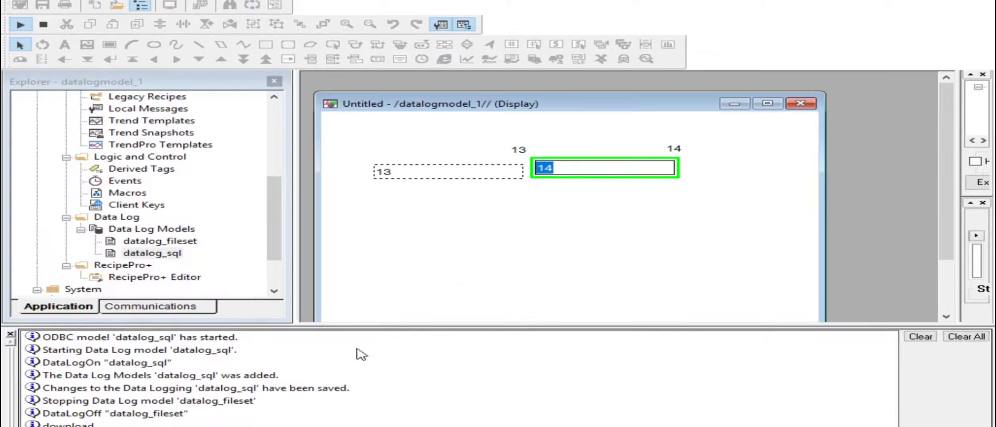
{"action": "left_click", "coordinate": [433, 169]}
{"action": "type", "text": "1"}
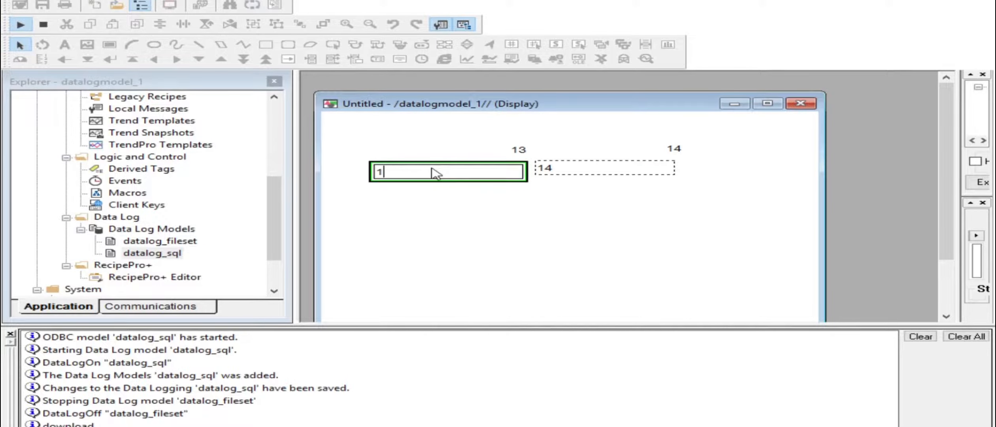
{"action": "key", "text": "Return"}
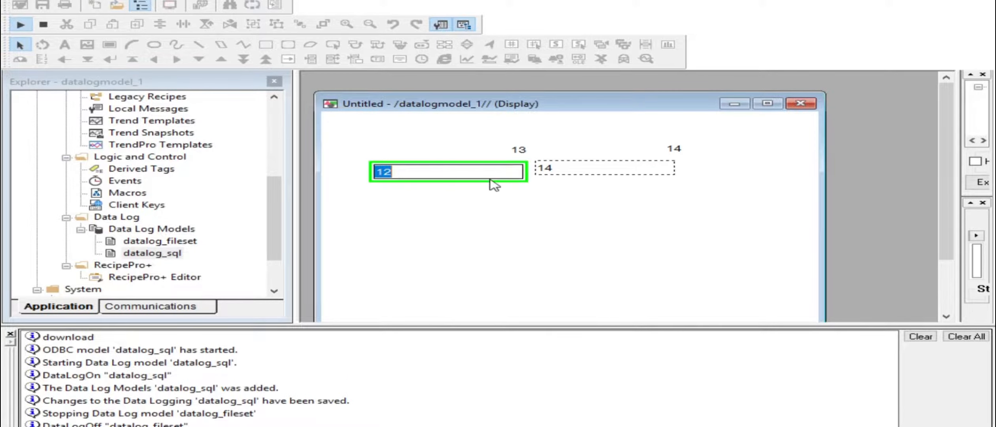
{"action": "left_click", "coordinate": [541, 168]}
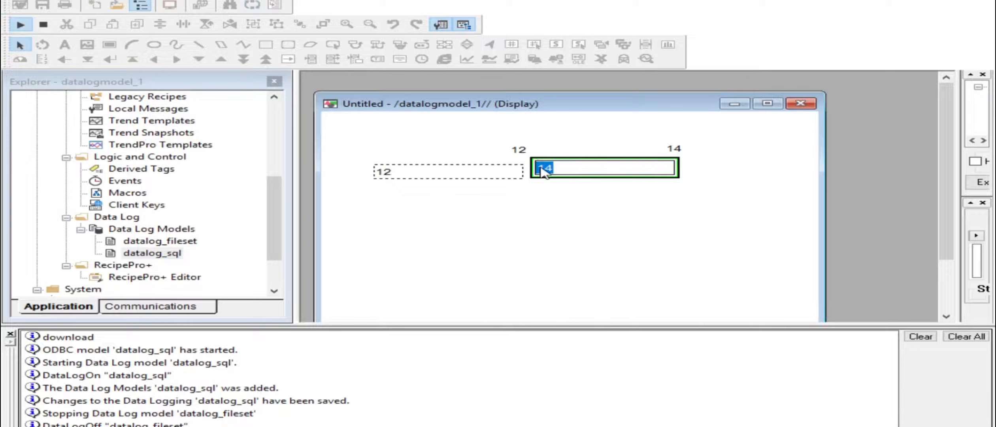
{"action": "key", "text": "Return"}
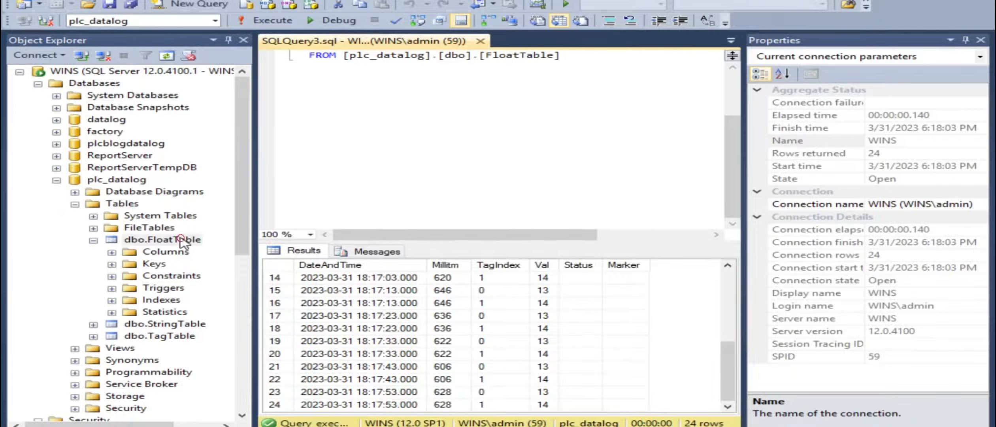
Return to SQL Server Management Studio, requery FloatTable's top 1000 rows and examine the timestamps and values of the newest entries.
{"action": "left_click", "coordinate": [170, 240]}
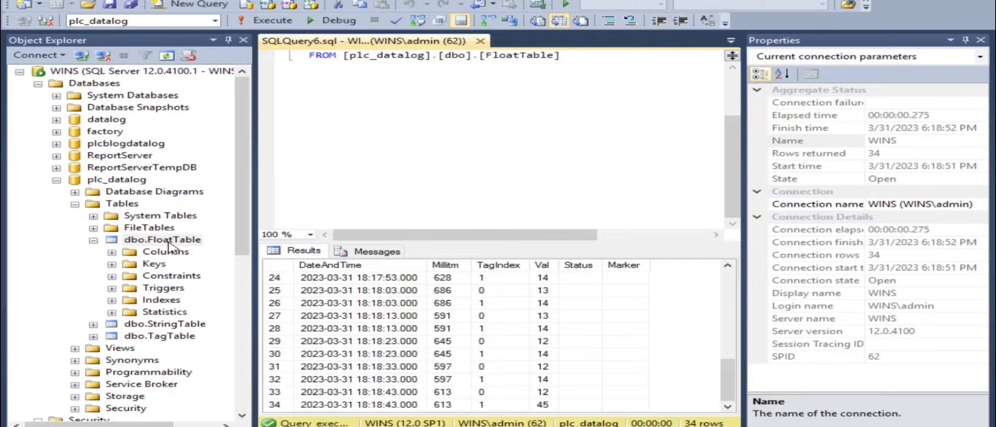
{"action": "left_click", "coordinate": [168, 241]}
{"action": "right_click", "coordinate": [168, 242]}
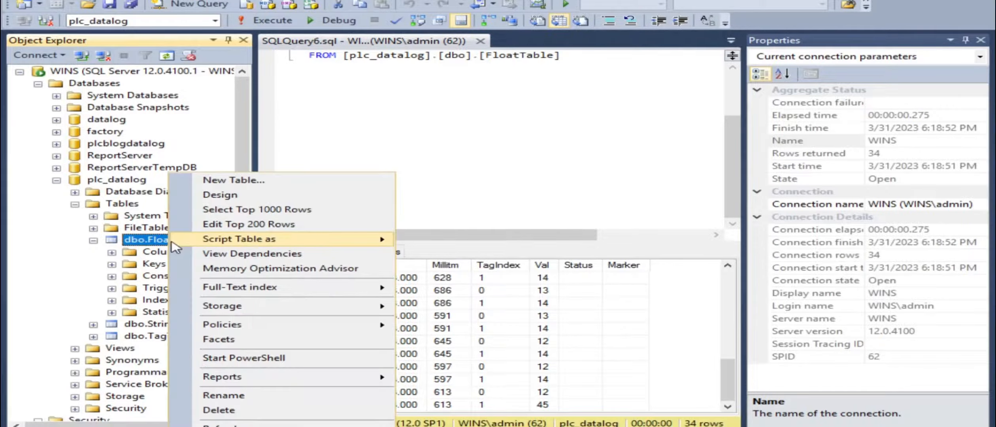
{"action": "left_click", "coordinate": [229, 213]}
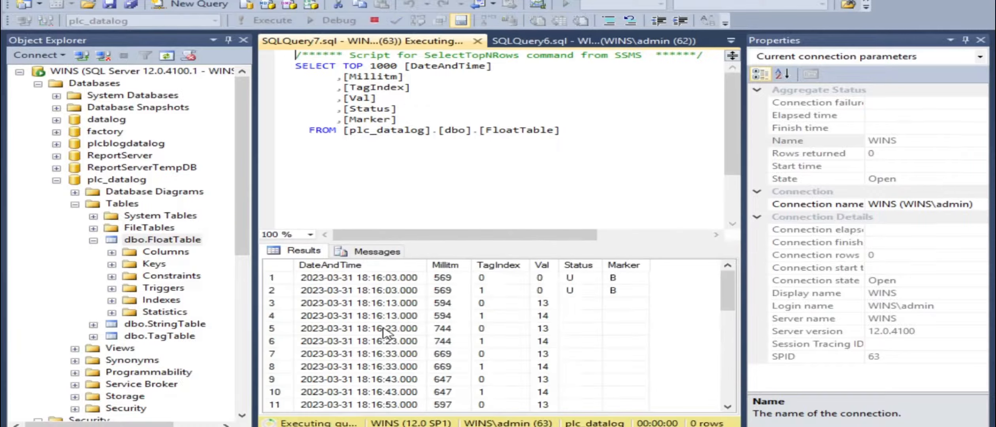
{"action": "scroll", "coordinate": [426, 341], "scroll_direction": "down", "scroll_amount": 5}
{"action": "scroll", "coordinate": [426, 340], "scroll_direction": "down", "scroll_amount": 4}
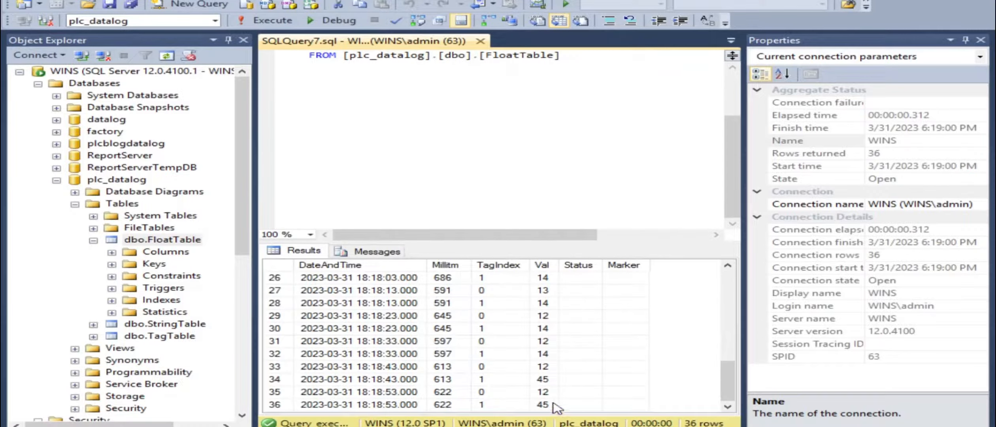
{"action": "left_click", "coordinate": [372, 393]}
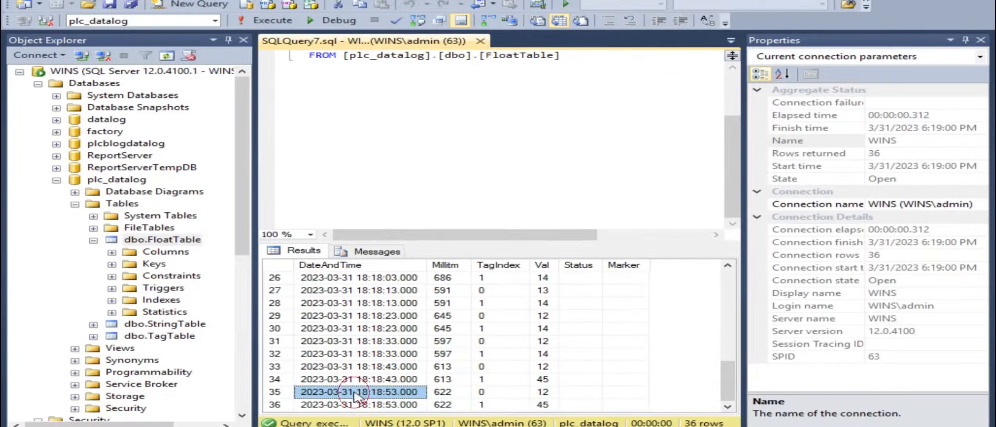
{"action": "left_click", "coordinate": [542, 392]}
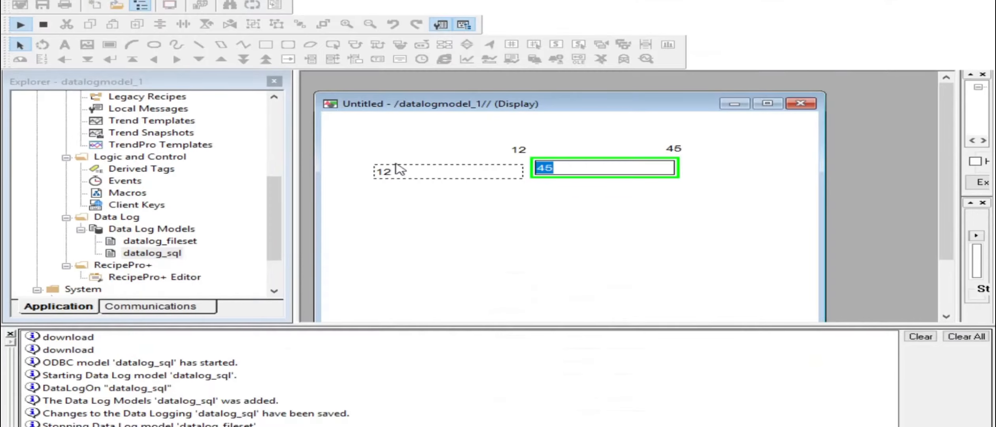
Compare the motor_current and motor_hp values in the running display with the newest Val entries in FloatTable's query results.
{"action": "left_click", "coordinate": [399, 170]}
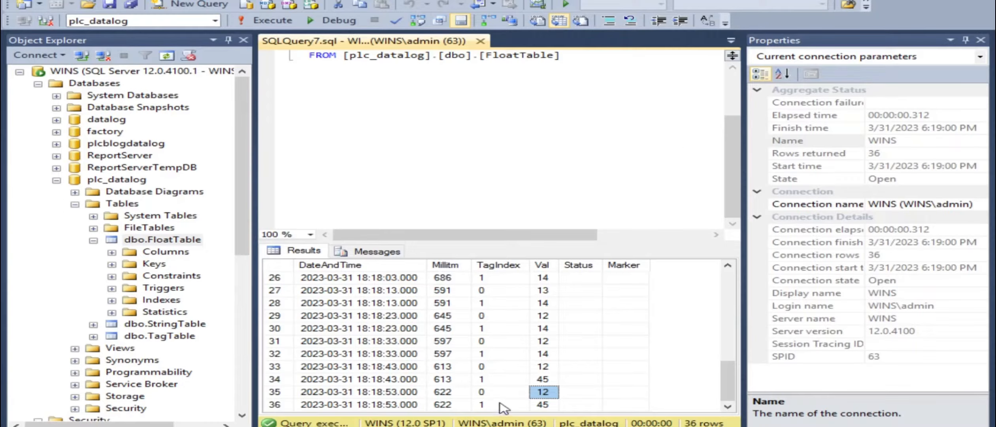
{"action": "left_click", "coordinate": [536, 404]}
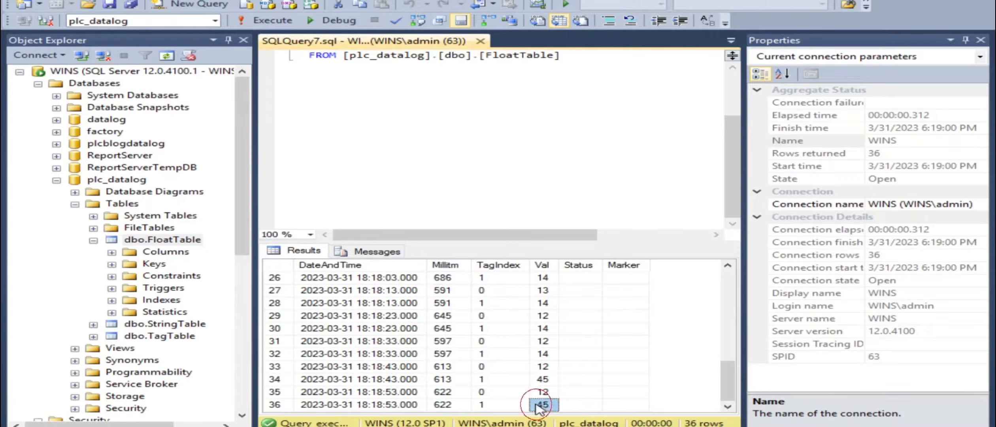
{"action": "left_click", "coordinate": [536, 392]}
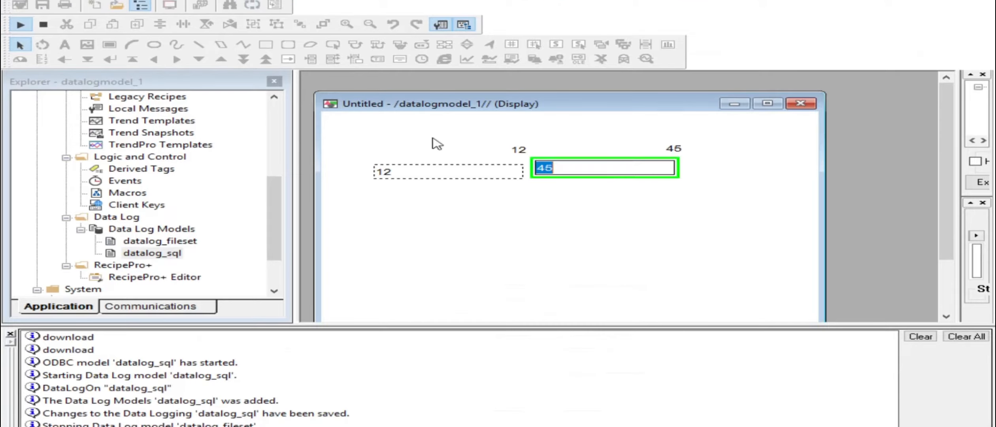
In FactoryTalk View's running display, set motor_current to 15 and motor_hp to 18.
{"action": "left_click", "coordinate": [403, 172]}
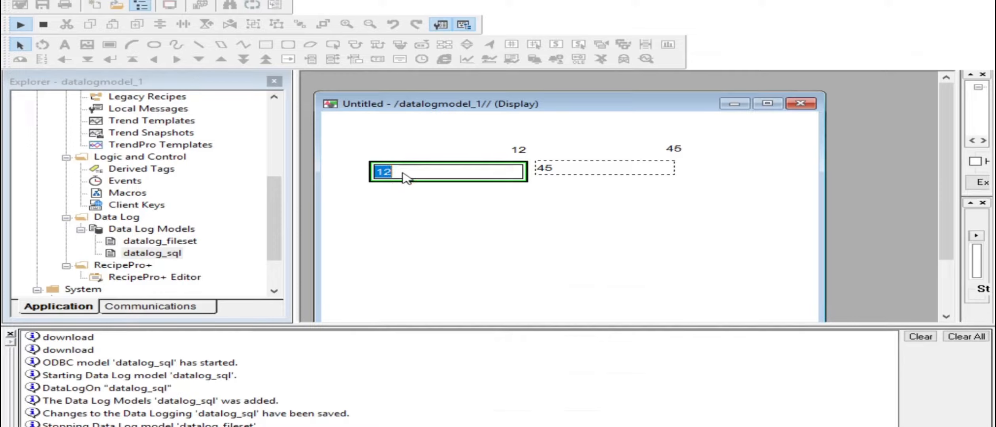
{"action": "type", "text": "15"}
{"action": "key", "text": "Return"}
{"action": "left_click", "coordinate": [537, 169]}
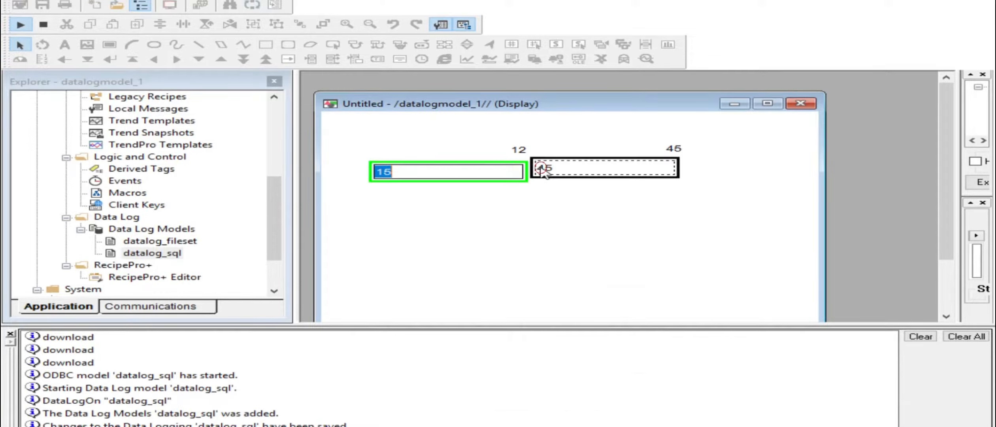
{"action": "type", "text": "18"}
{"action": "key", "text": "Return"}
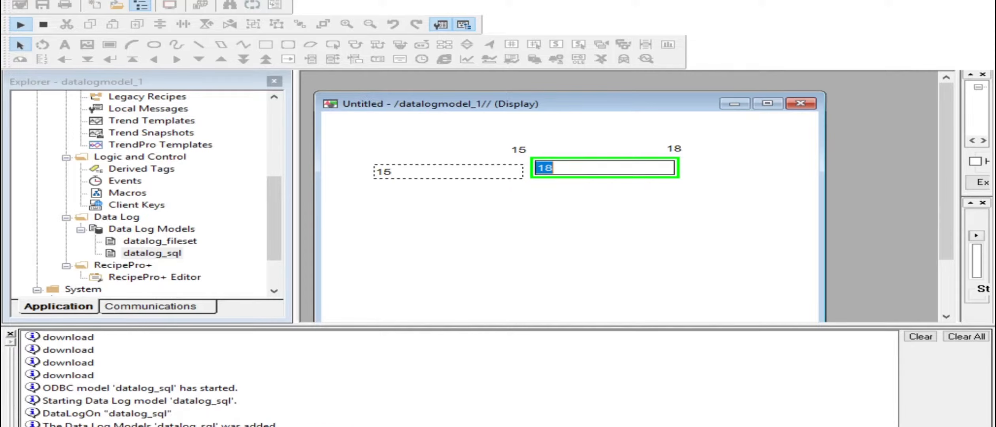
Switch to SQL Server Management Studio, query FloatTable's top 1000 rows again and check the tag indexes and values of the last four records.
{"action": "left_click", "coordinate": [357, 426]}
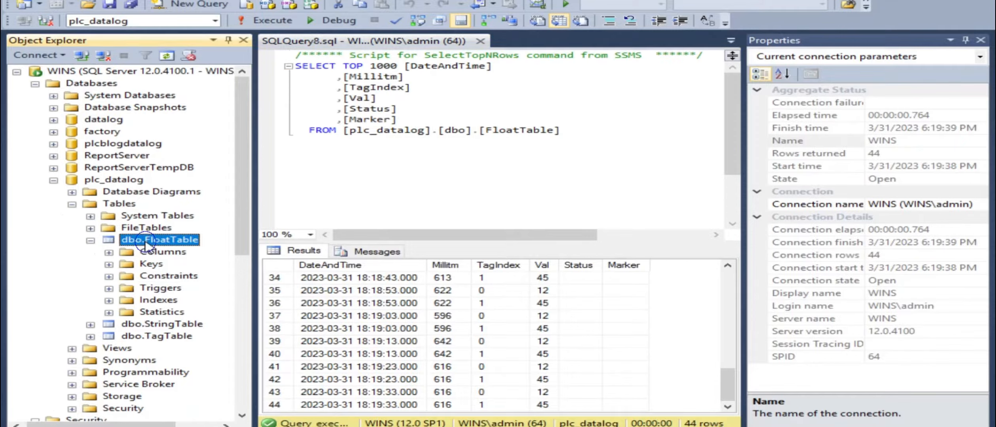
{"action": "right_click", "coordinate": [142, 240]}
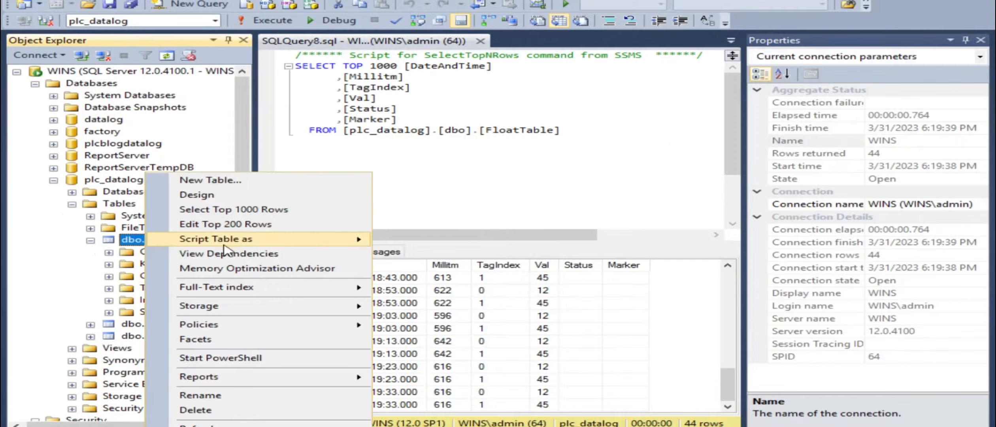
{"action": "left_click", "coordinate": [243, 212]}
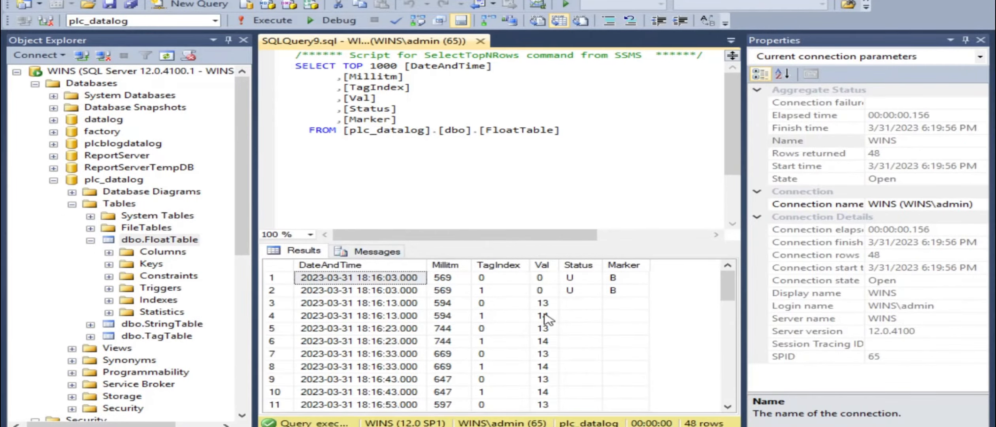
{"action": "scroll", "coordinate": [547, 318], "scroll_direction": "down", "scroll_amount": 12}
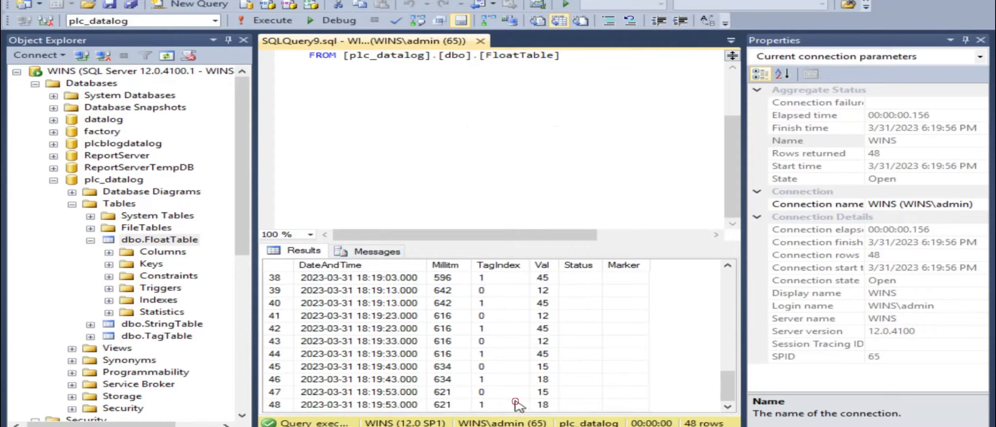
{"action": "left_click", "coordinate": [499, 367]}
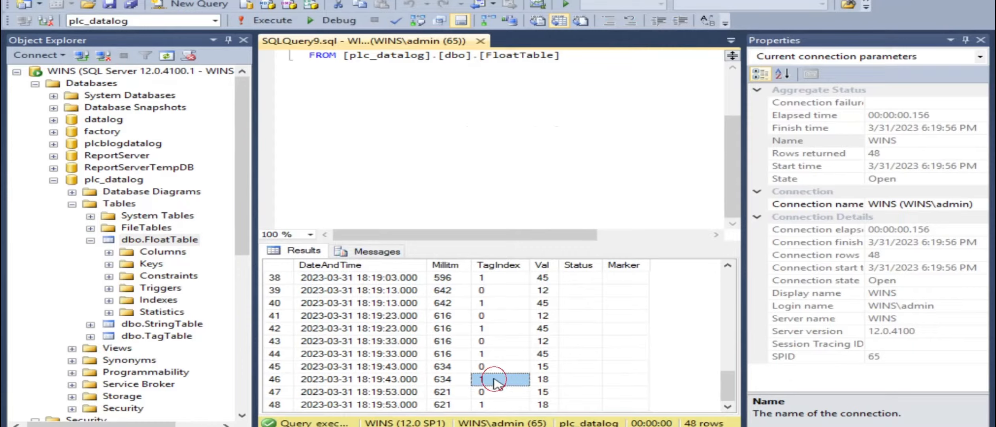
{"action": "left_click", "coordinate": [494, 392]}
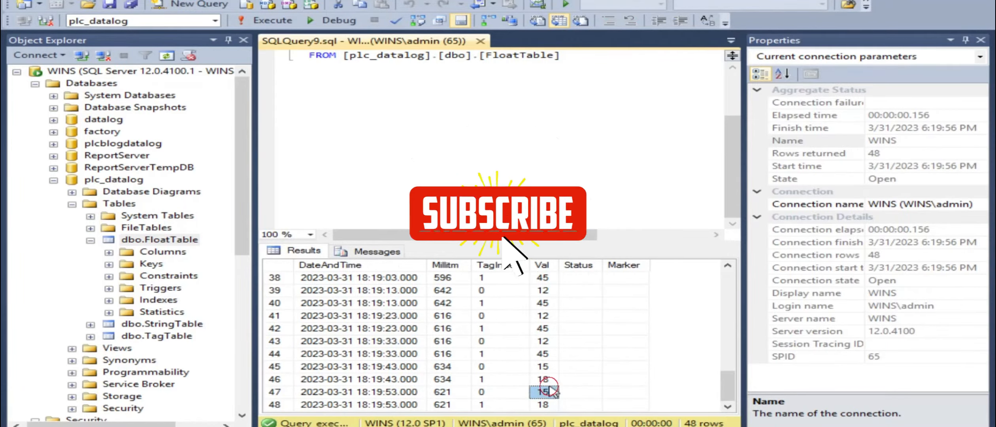
{"action": "left_click", "coordinate": [544, 366]}
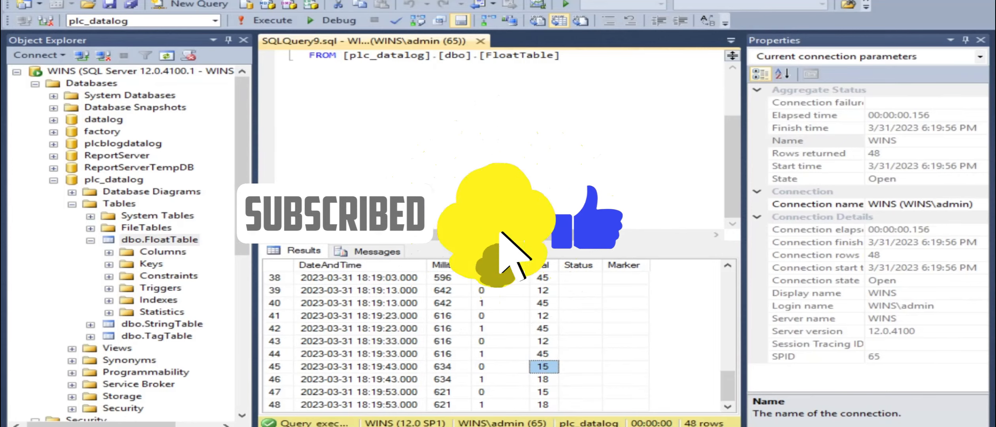